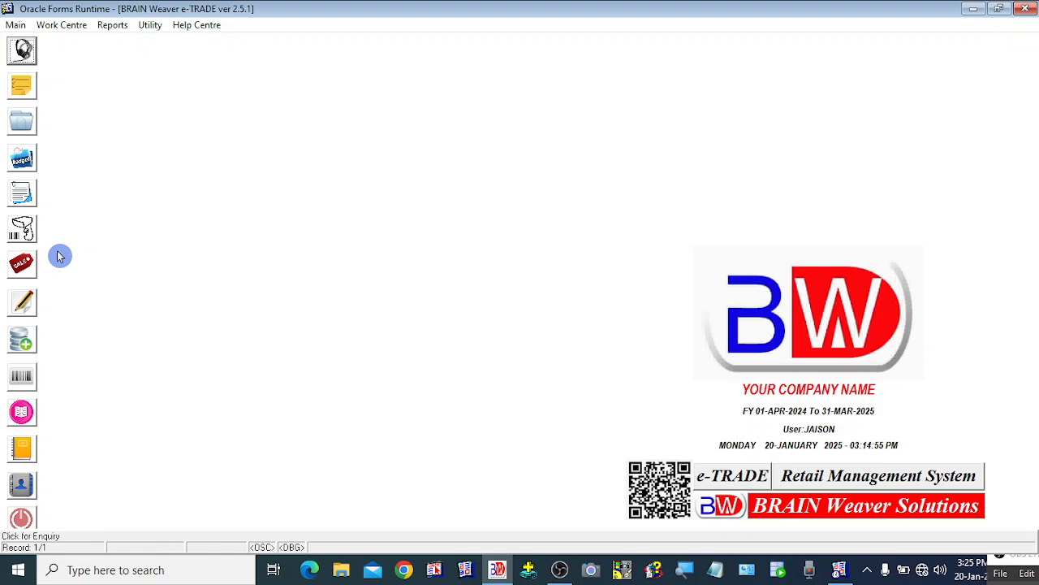
Open the bill submission form to review its fields, and close it
{"action": "left_click", "coordinate": [59, 25]}
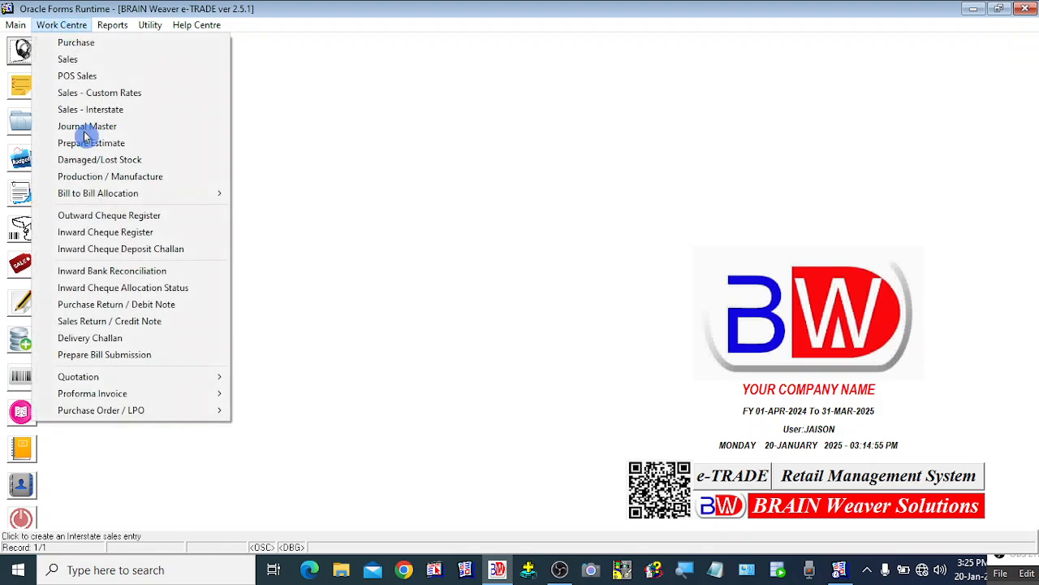
{"action": "left_click", "coordinate": [153, 360]}
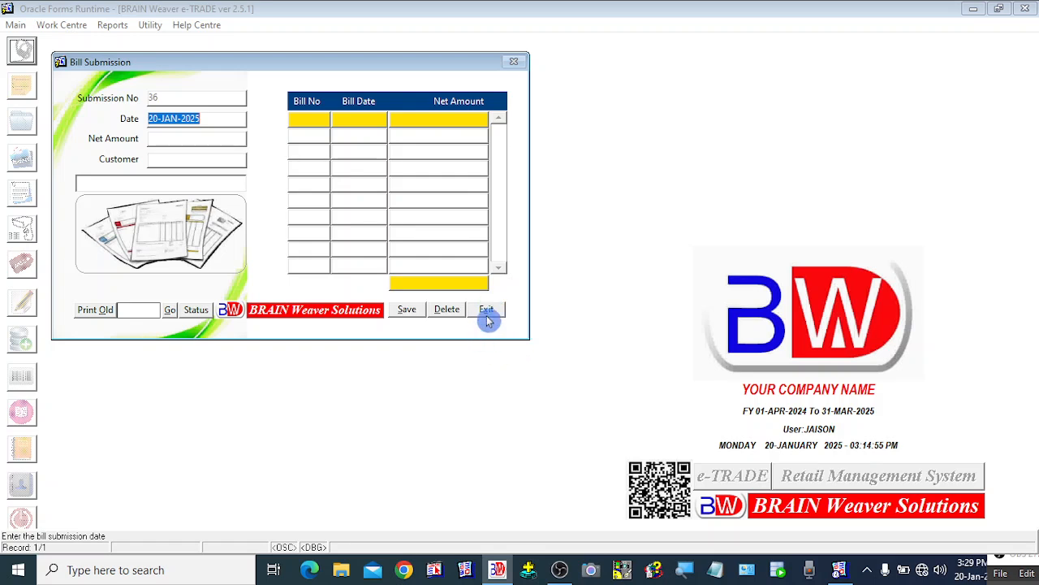
{"action": "left_click", "coordinate": [486, 312]}
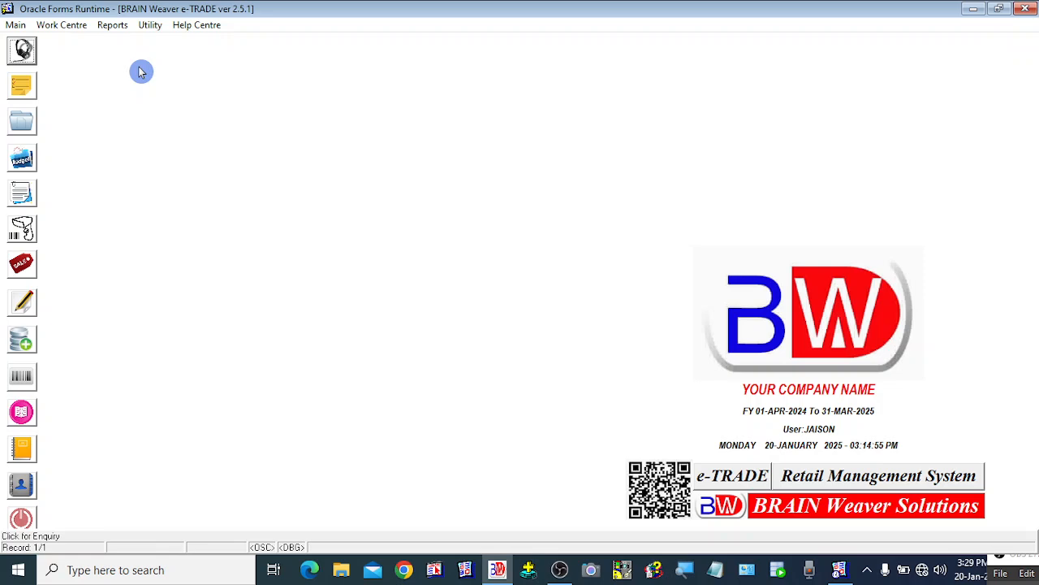
Open the List of Accounts and filter the ledgers to the Customer group
{"action": "right_click", "coordinate": [140, 73]}
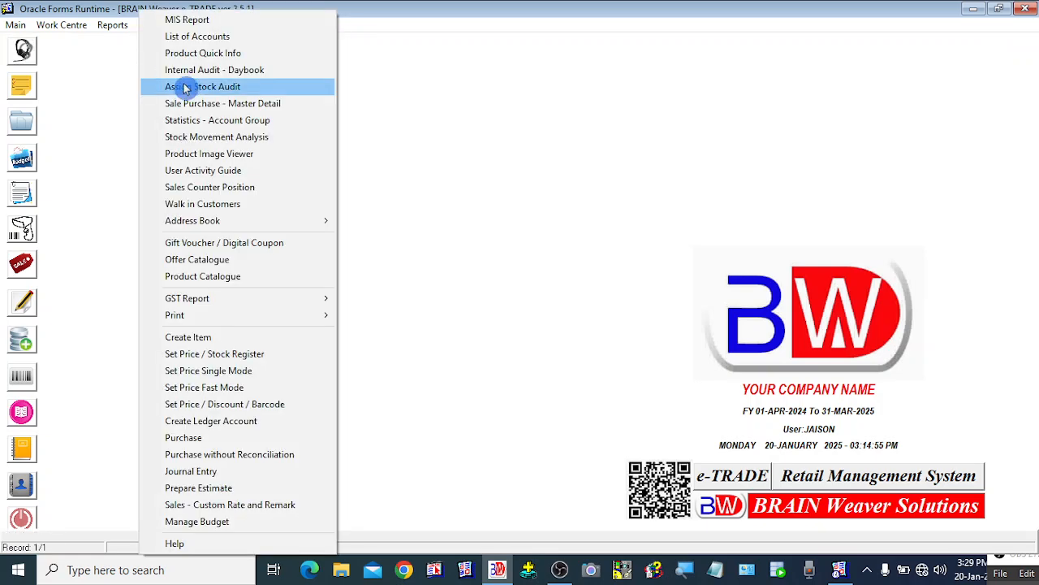
{"action": "left_click", "coordinate": [199, 37]}
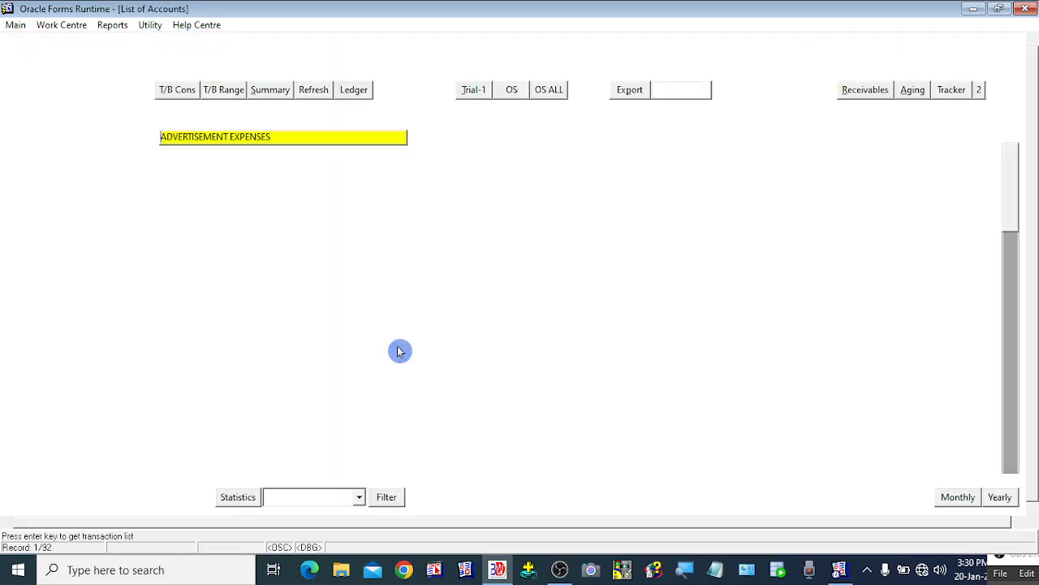
{"action": "left_click", "coordinate": [360, 498]}
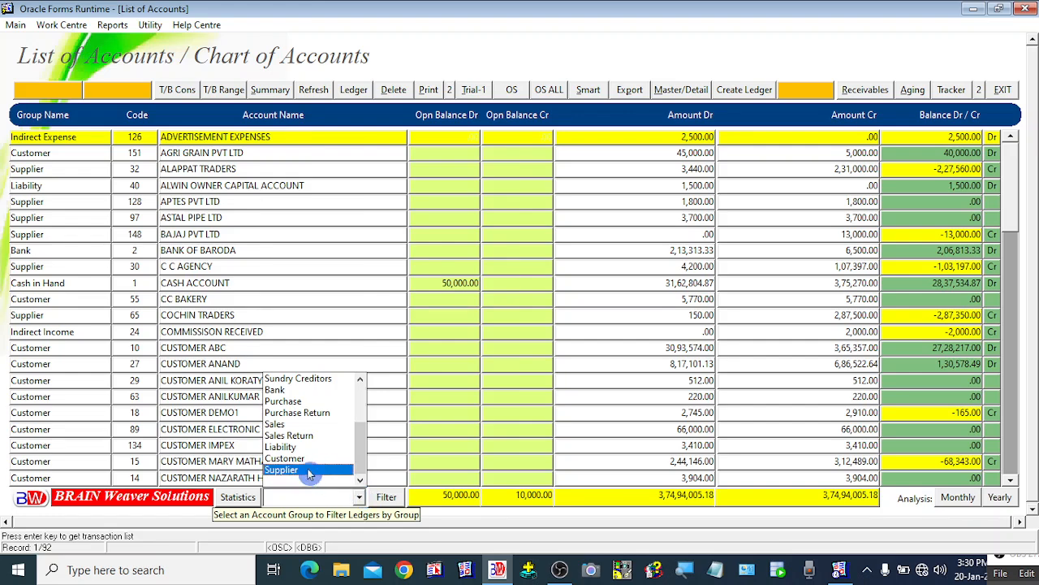
{"action": "left_click", "coordinate": [302, 459]}
{"action": "left_click", "coordinate": [374, 497]}
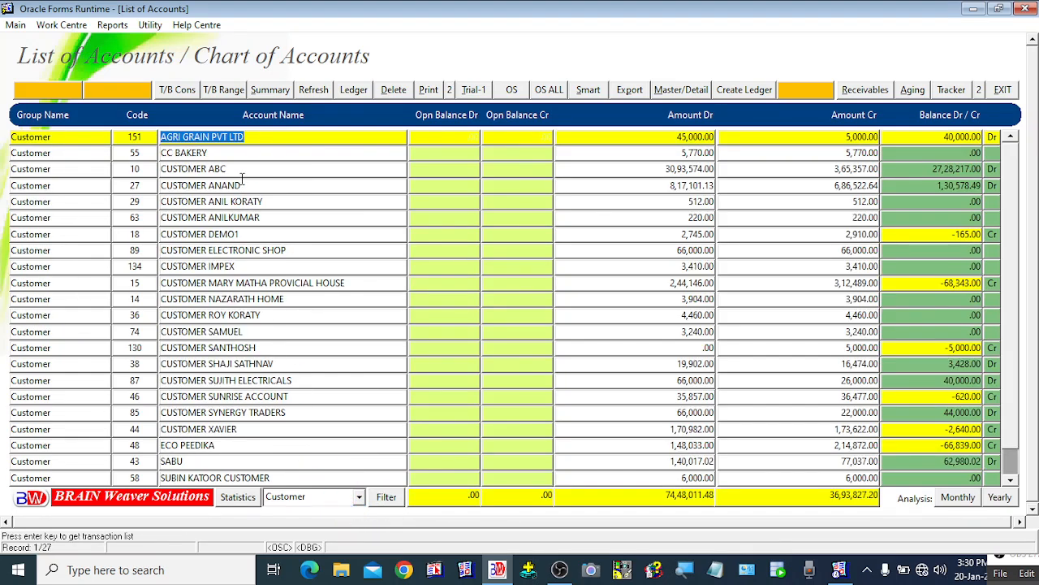
Examine the debit, credit and closing balances of several customer accounts, including CUSTOMER ABC and AGRI GRAIN PVT LTD
{"action": "left_click", "coordinate": [215, 170]}
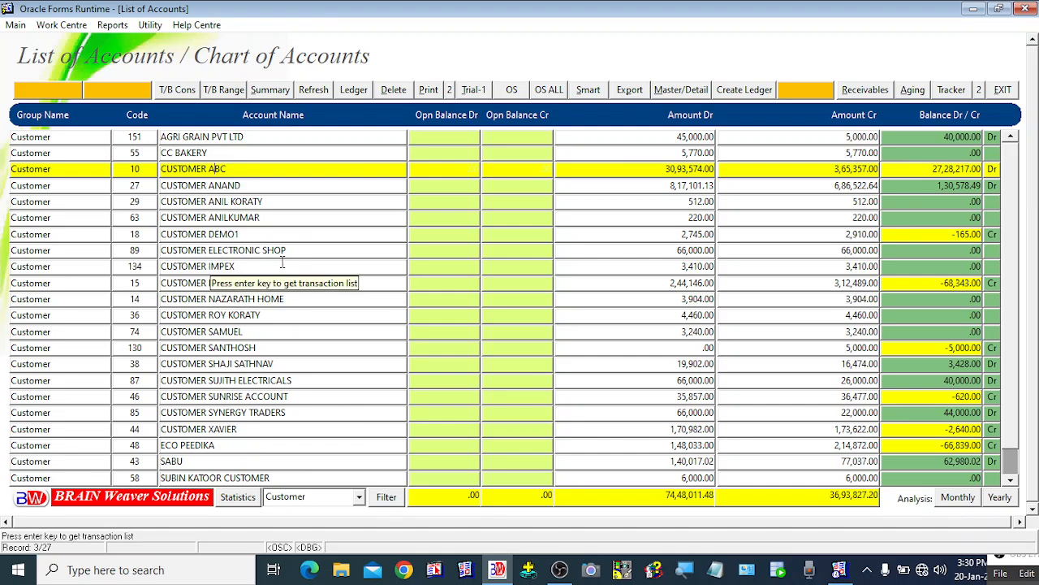
{"action": "left_click", "coordinate": [253, 250]}
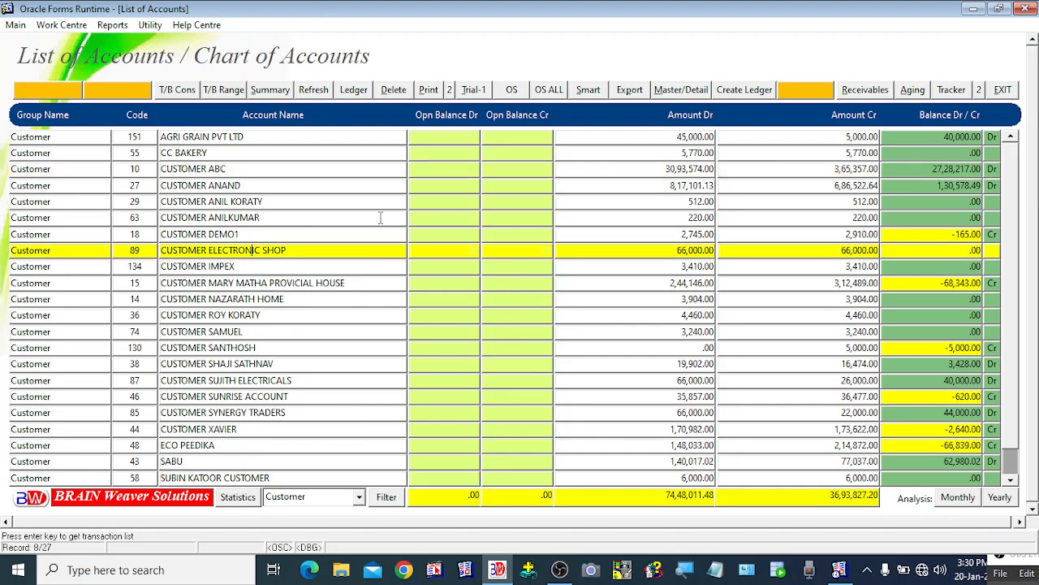
{"action": "left_click", "coordinate": [296, 139]}
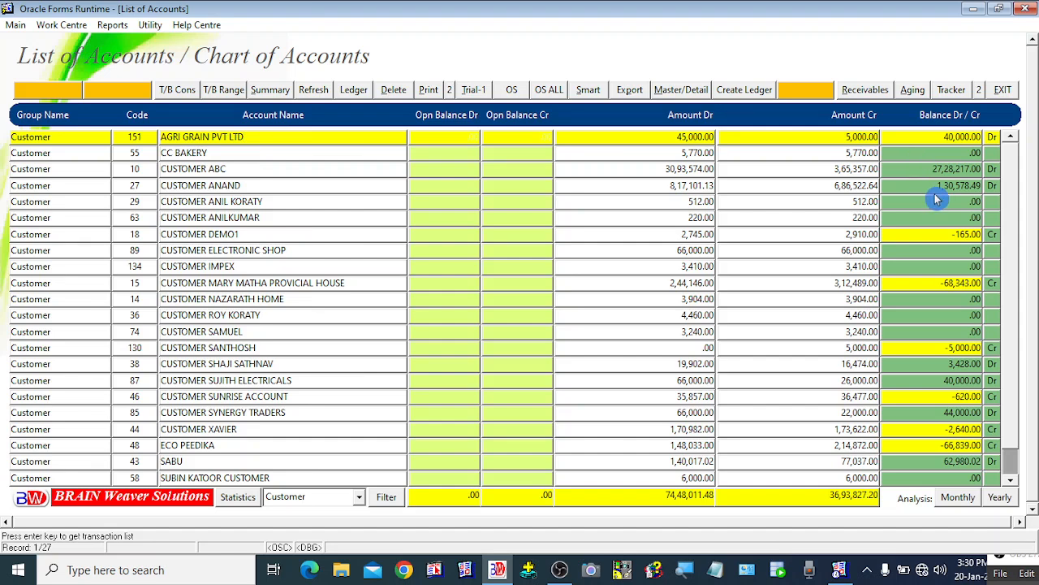
{"action": "left_click", "coordinate": [221, 185]}
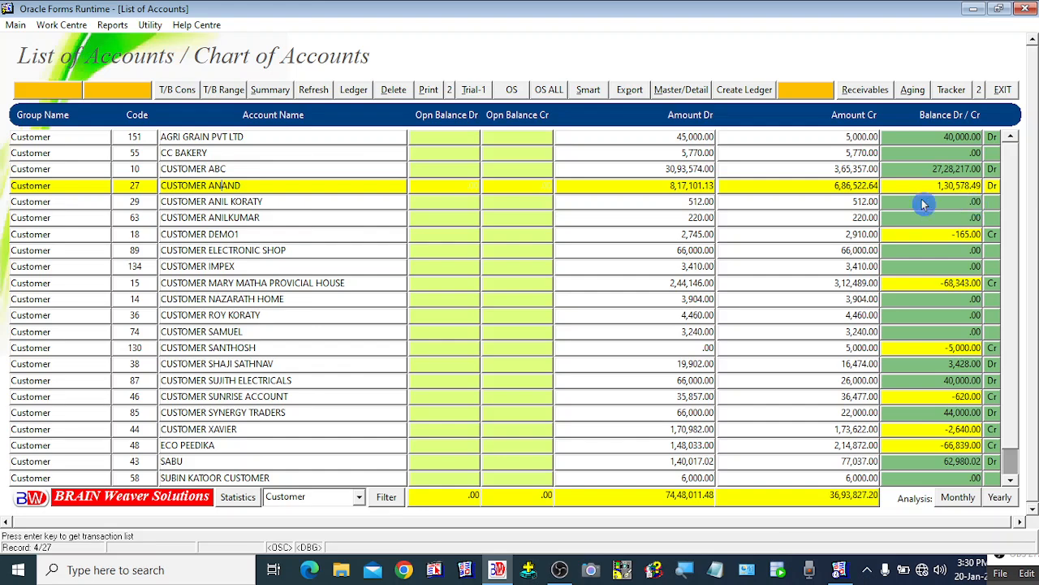
{"action": "left_click", "coordinate": [236, 169]}
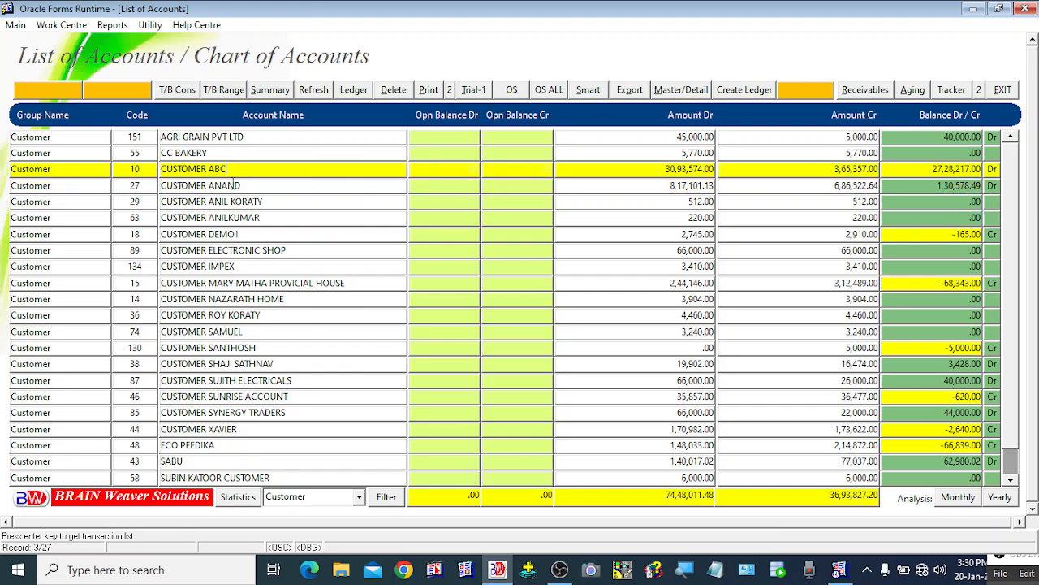
Review the transaction list of the customer directly below CUSTOMER ABC, from oldest to newest entries, and leave the List of Accounts
{"action": "left_click", "coordinate": [236, 185]}
{"action": "key", "text": "Return"}
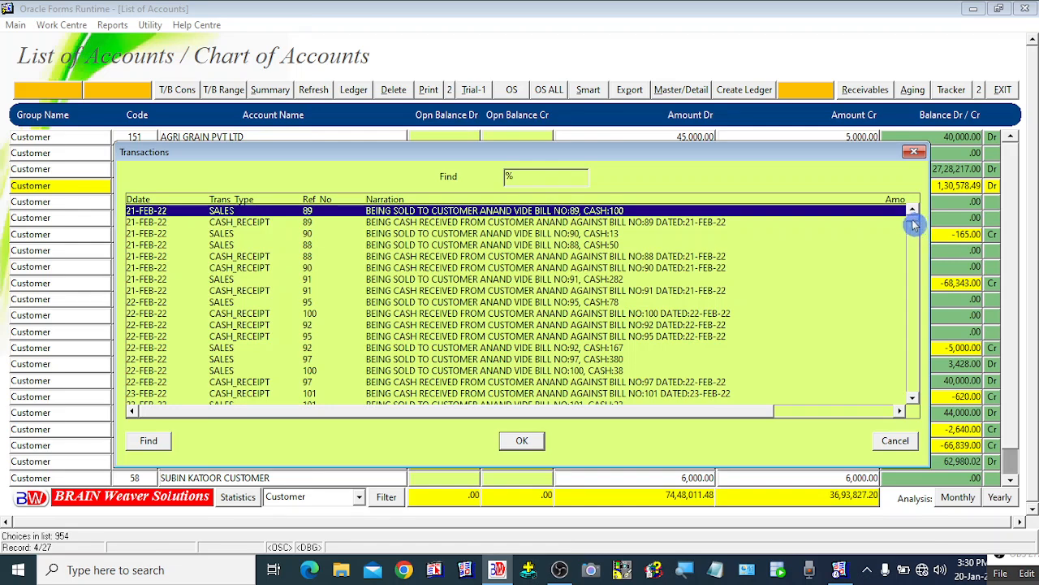
{"action": "left_click_drag", "start_coordinate": [914, 219], "coordinate": [913, 400]}
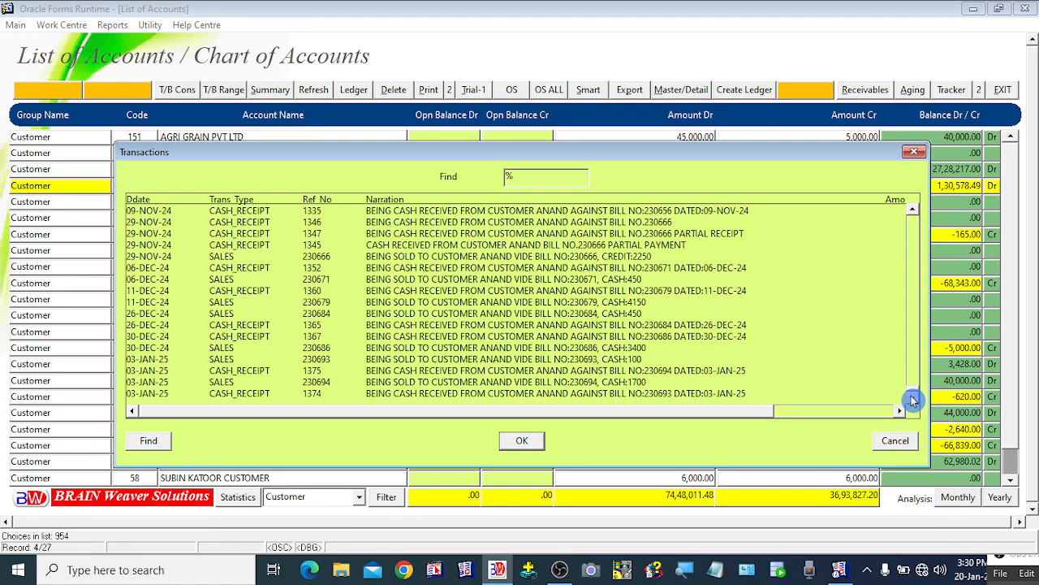
{"action": "left_click_drag", "start_coordinate": [913, 400], "coordinate": [916, 390]}
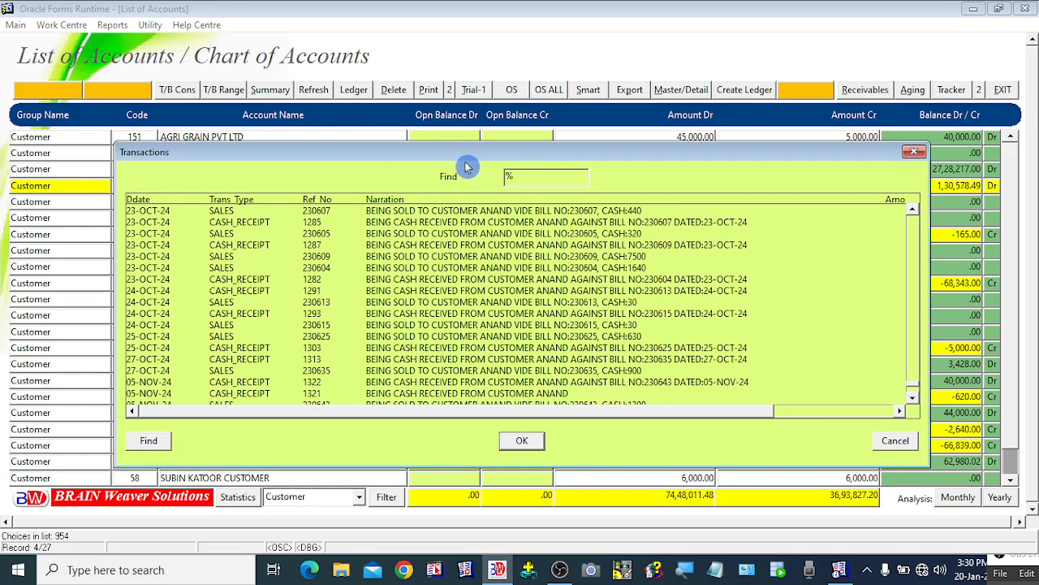
{"action": "mouse_move", "coordinate": [464, 157]}
{"action": "left_mouse_down"}
{"action": "mouse_move", "coordinate": [478, 238]}
{"action": "mouse_move", "coordinate": [476, 170]}
{"action": "left_mouse_up"}
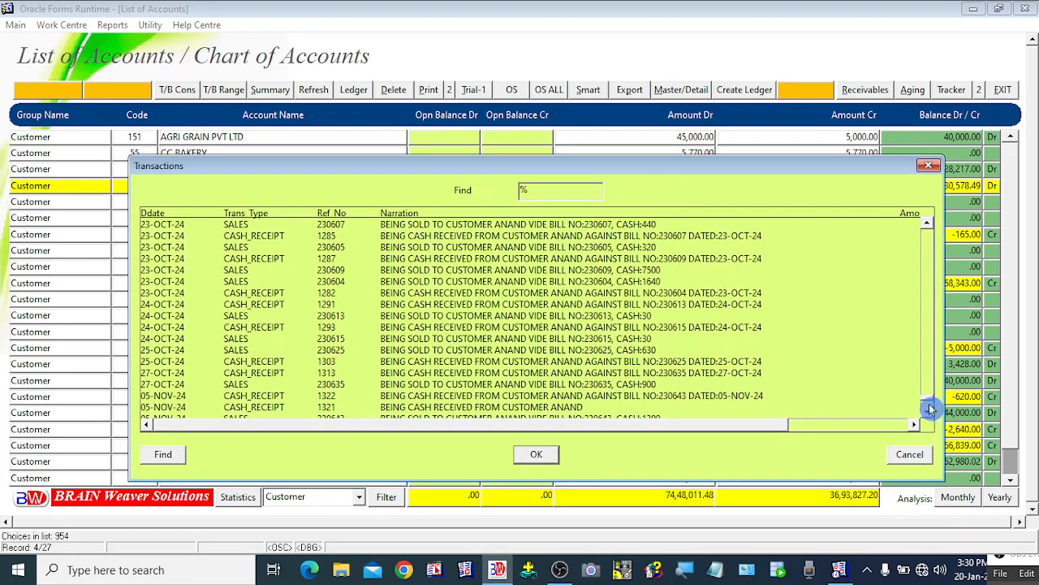
{"action": "left_click_drag", "start_coordinate": [933, 409], "coordinate": [927, 247]}
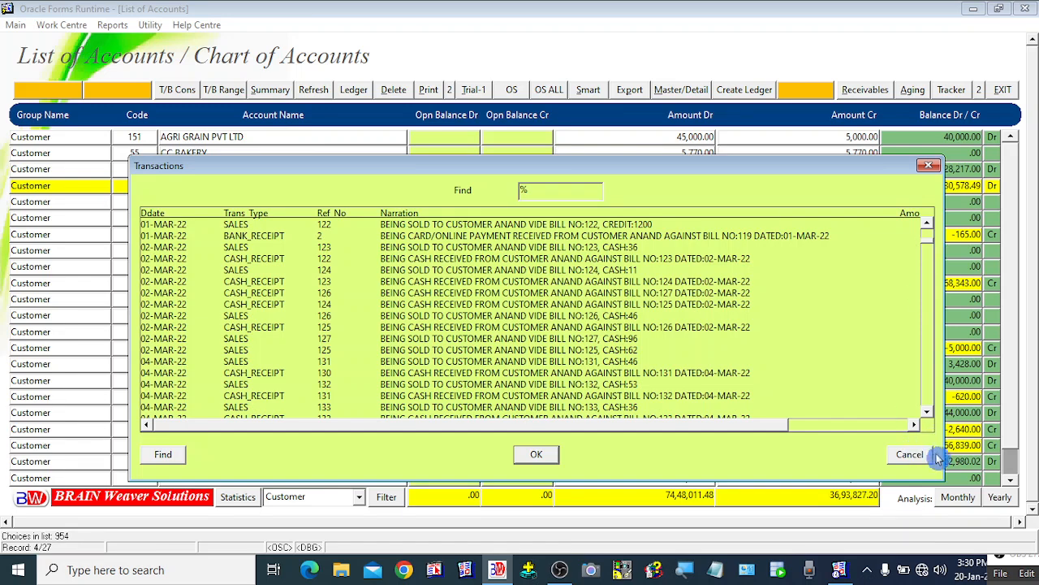
{"action": "left_click", "coordinate": [910, 455]}
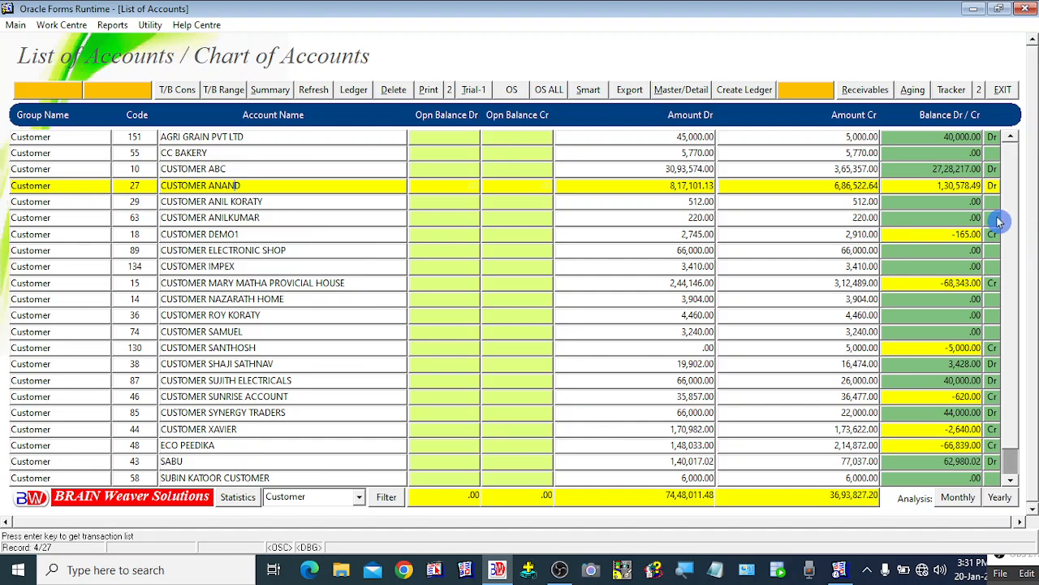
{"action": "left_click", "coordinate": [1005, 91]}
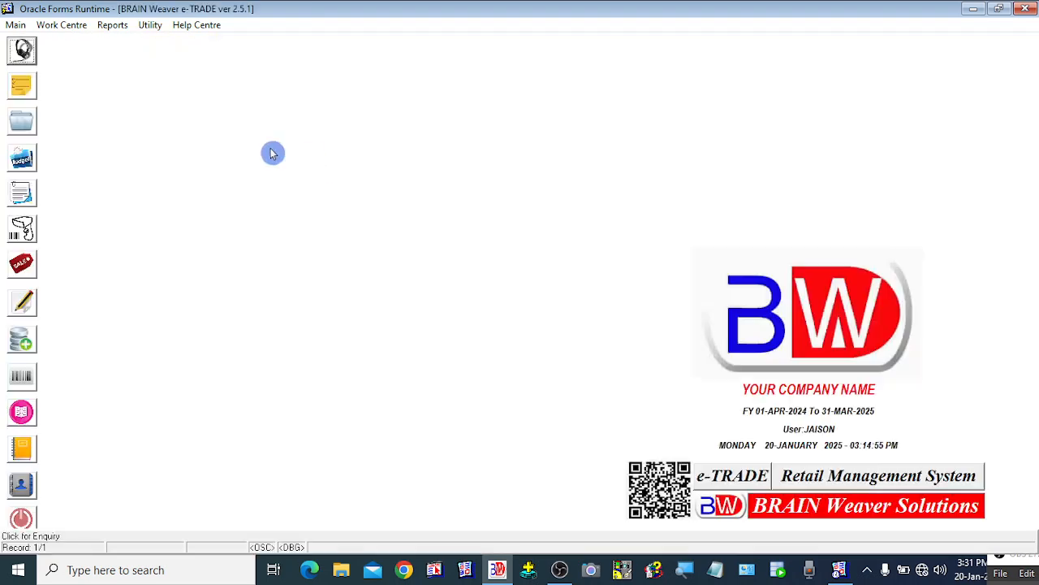
Start a new bill submission dated 20-JAN-2025 and choose the customer listed directly below CUSTOMER ABC
{"action": "left_click", "coordinate": [61, 24]}
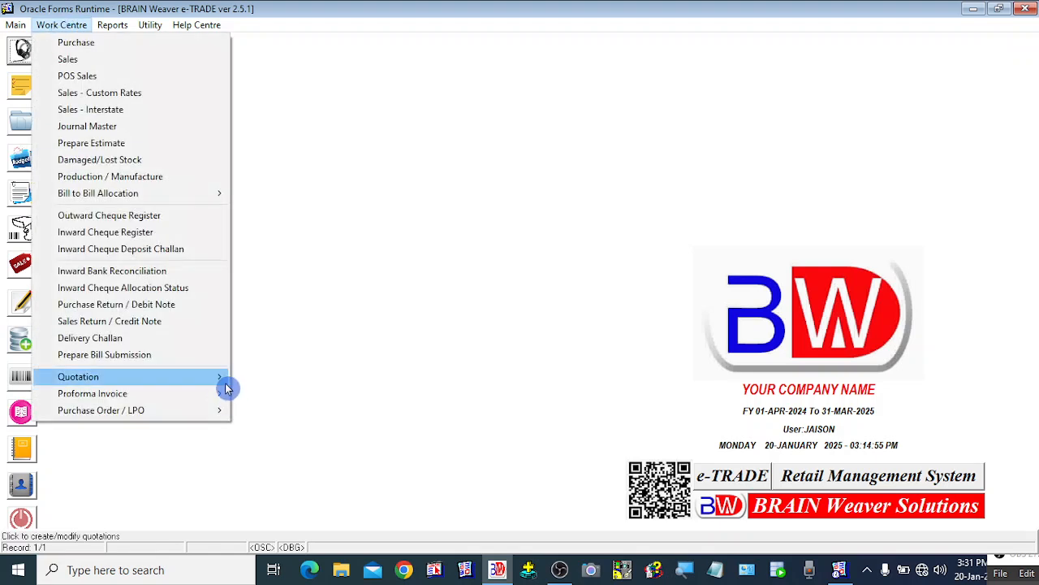
{"action": "left_click", "coordinate": [132, 355]}
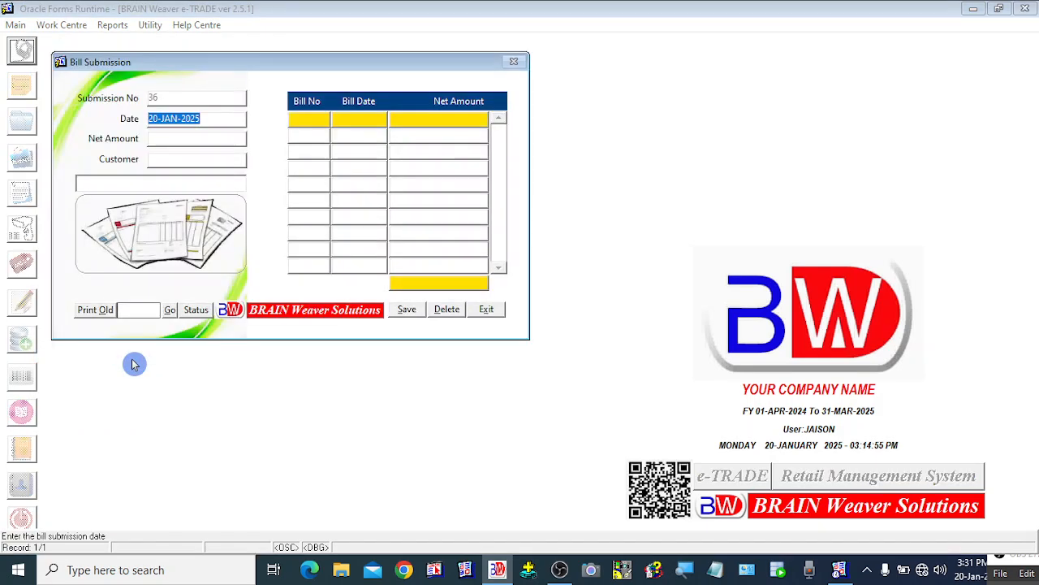
{"action": "key", "text": "Return"}
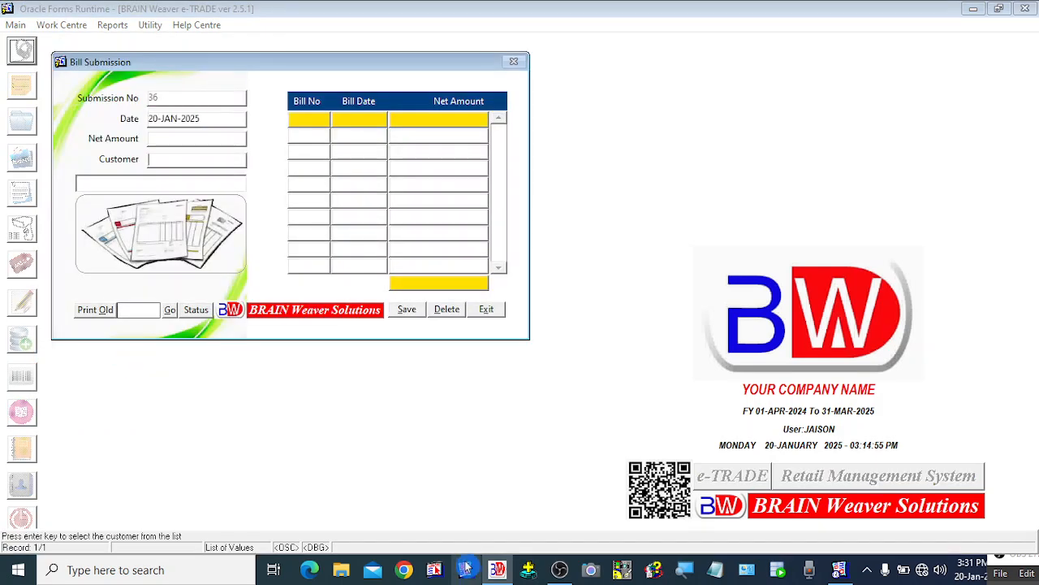
{"action": "key", "text": "Return"}
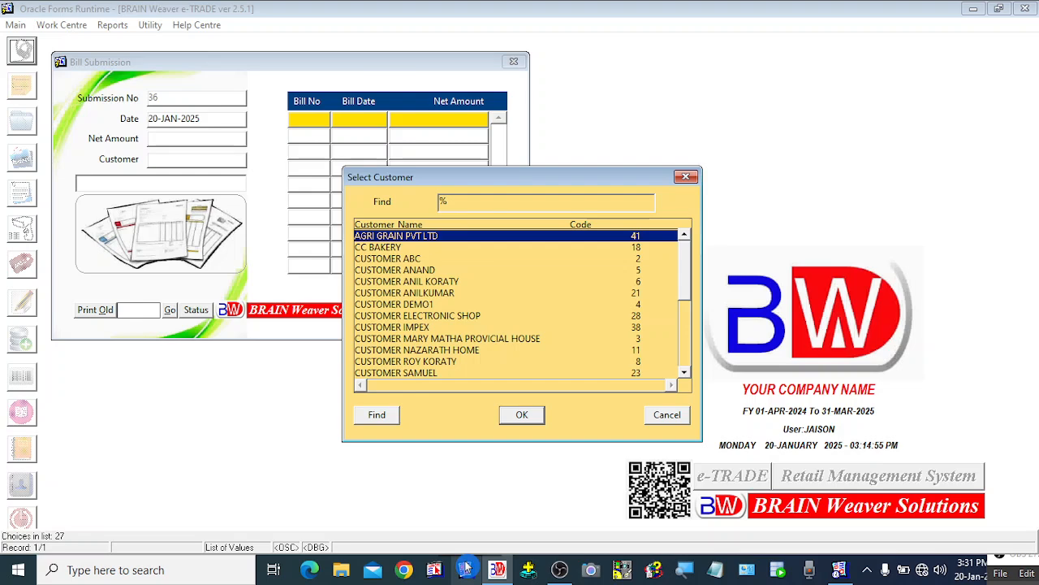
{"action": "key", "text": "Down"}
{"action": "key", "text": "Down"}
{"action": "key", "text": "Down"}
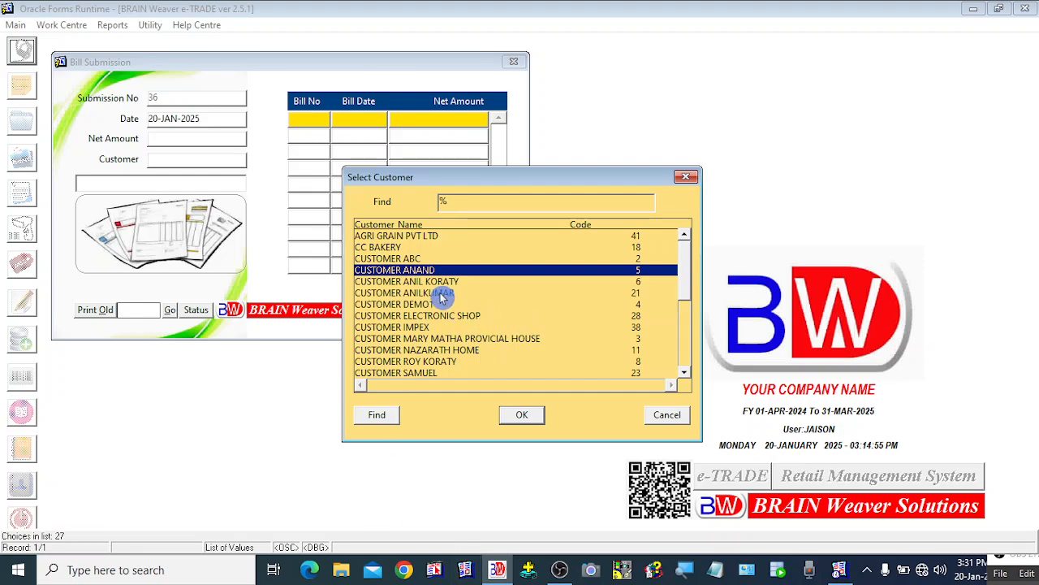
{"action": "key", "text": "Return"}
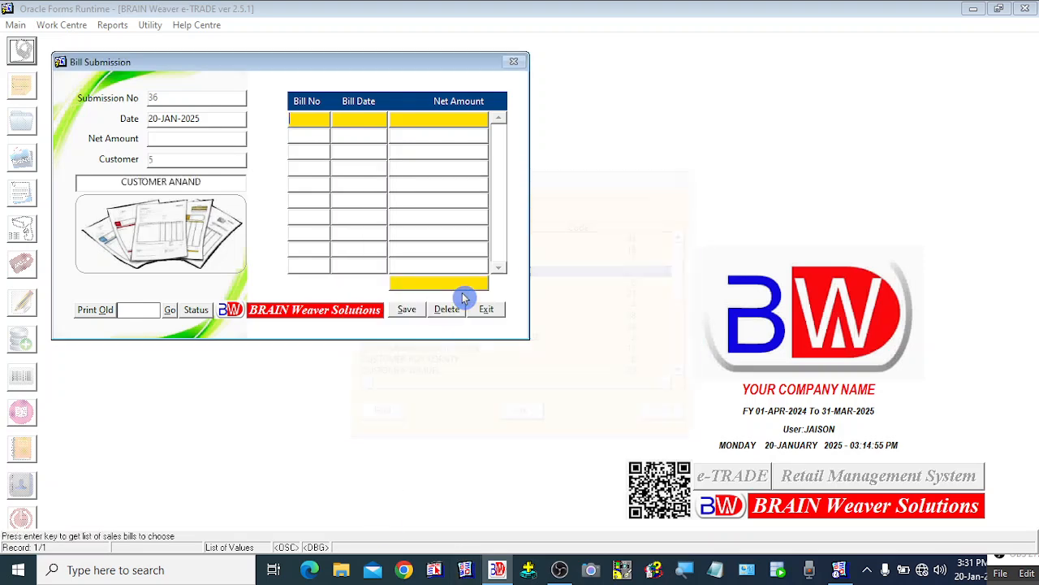
Add the customer's outstanding bill dated 20-MAR-22 with a net amount of 68000 as the submission's first row
{"action": "key", "text": "Return"}
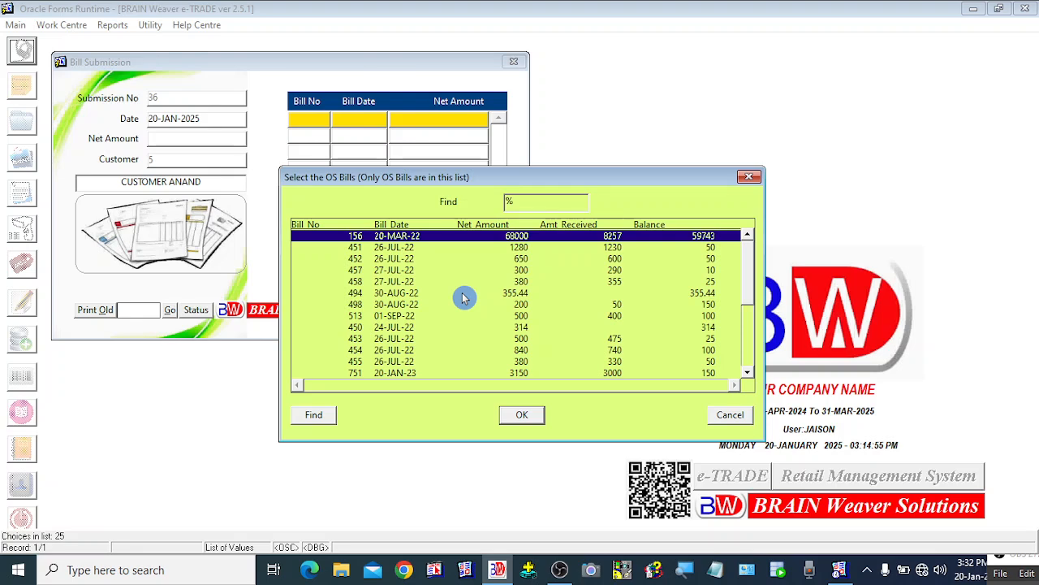
{"action": "key", "text": "Down"}
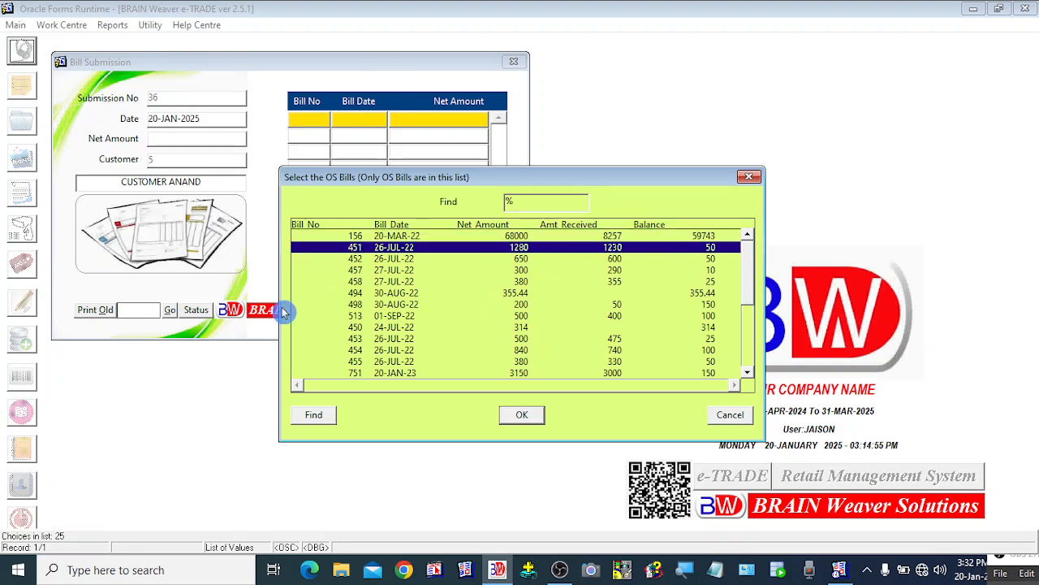
{"action": "left_click", "coordinate": [349, 236]}
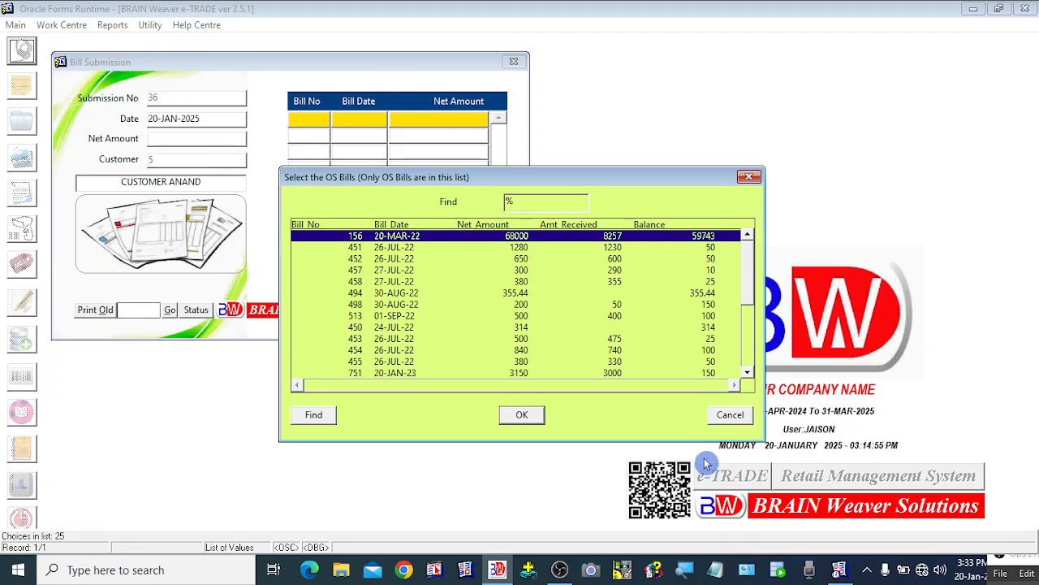
{"action": "key", "text": "Return"}
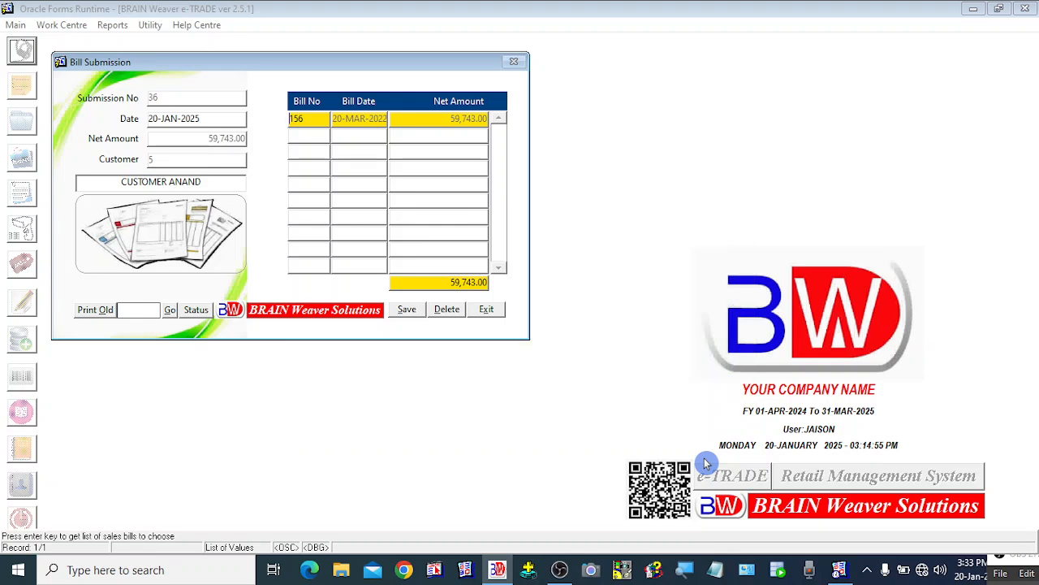
Add the outstanding bill dated 18-NOV-22 with a net amount of 68000 as the submission's second row
{"action": "key", "text": "Down"}
{"action": "key", "text": "Return"}
{"action": "key", "text": "Down"}
{"action": "key", "text": "Down"}
{"action": "key", "text": "Down"}
{"action": "key", "text": "Down"}
{"action": "key", "text": "Down"}
{"action": "key", "text": "Down"}
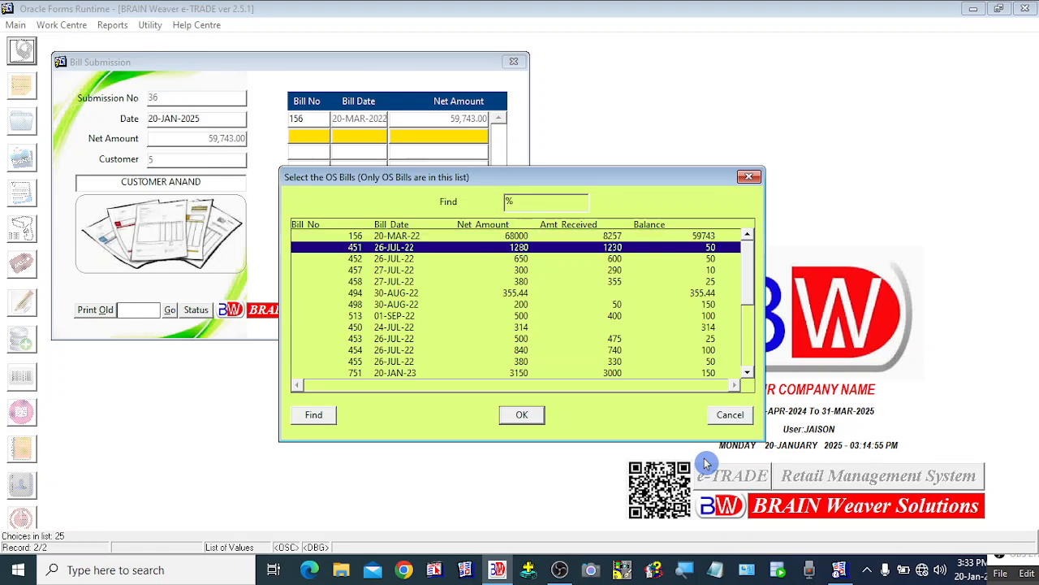
{"action": "key", "text": "Down"}
{"action": "key", "text": "Down"}
{"action": "key", "text": "Down"}
{"action": "key", "text": "Down"}
{"action": "key", "text": "Down"}
{"action": "key", "text": "Down"}
{"action": "key", "text": "Down"}
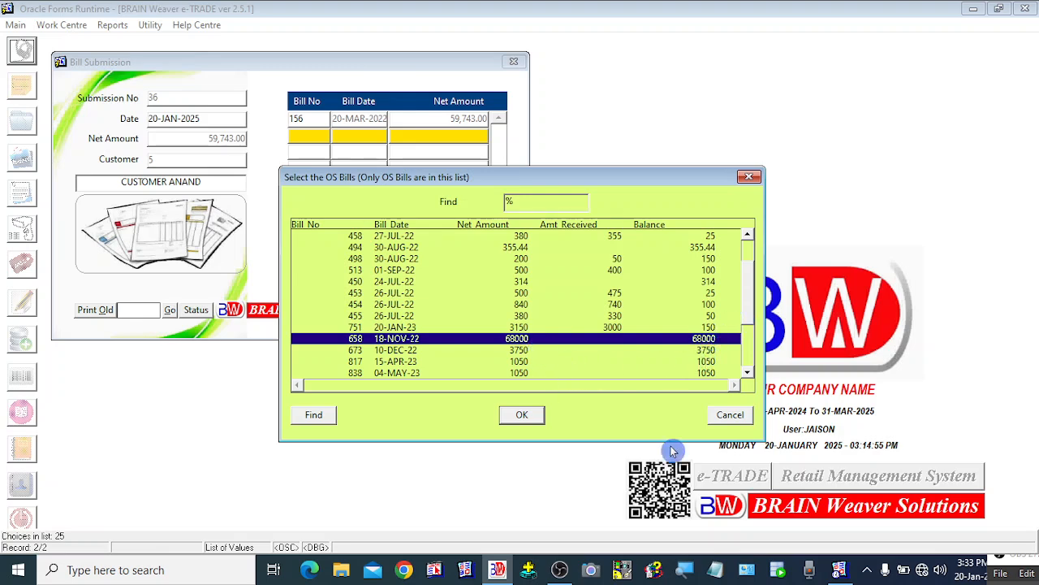
{"action": "key", "text": "Return"}
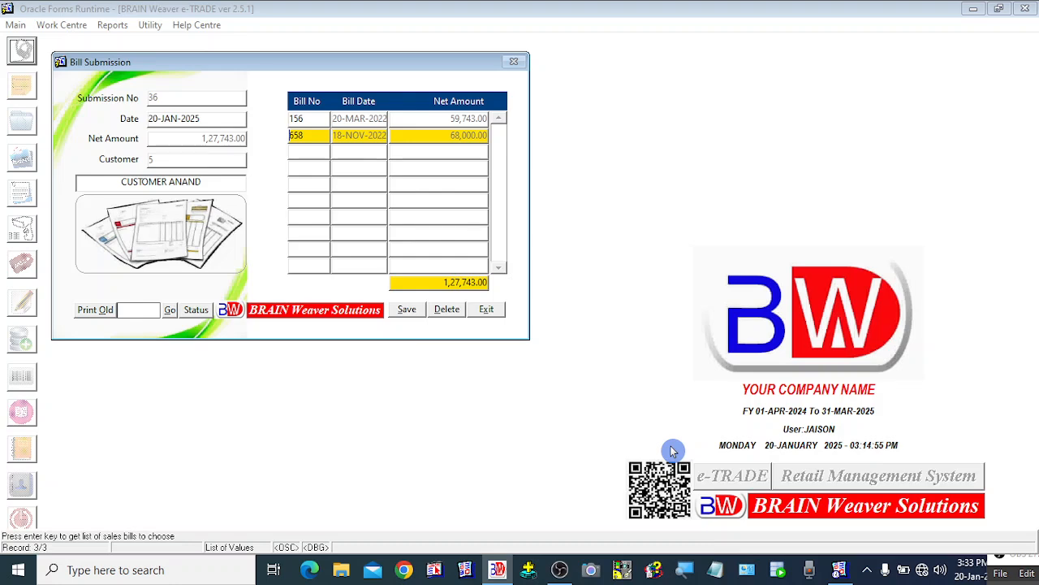
Add the outstanding bill dated 10-DEC-22 with a net amount of 3750 as the submission's third row
{"action": "key", "text": "Return"}
{"action": "key", "text": "Down"}
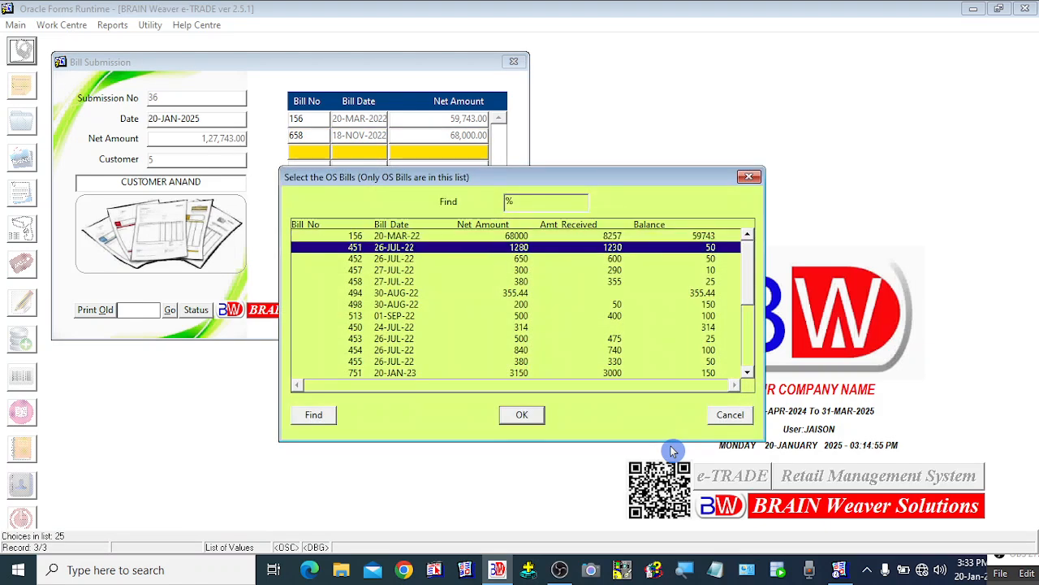
{"action": "key", "text": "Down"}
{"action": "key", "text": "Down"}
{"action": "key", "text": "Down"}
{"action": "key", "text": "Down"}
{"action": "key", "text": "Down"}
{"action": "key", "text": "Down"}
{"action": "key", "text": "Down"}
{"action": "key", "text": "Down"}
{"action": "key", "text": "Down"}
{"action": "key", "text": "Down"}
{"action": "key", "text": "Down"}
{"action": "key", "text": "Down"}
{"action": "key", "text": "Down"}
{"action": "key", "text": "Down"}
{"action": "key", "text": "Down"}
{"action": "key", "text": "Down"}
{"action": "key", "text": "Down"}
{"action": "key", "text": "Down"}
{"action": "key", "text": "Down"}
{"action": "key", "text": "Down"}
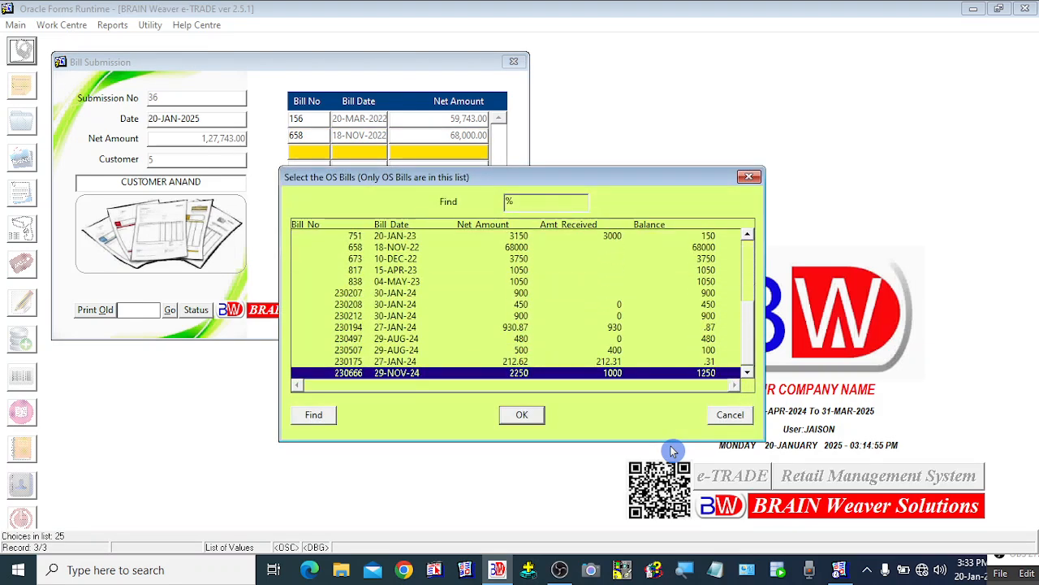
{"action": "key", "text": "Up"}
{"action": "key", "text": "Up"}
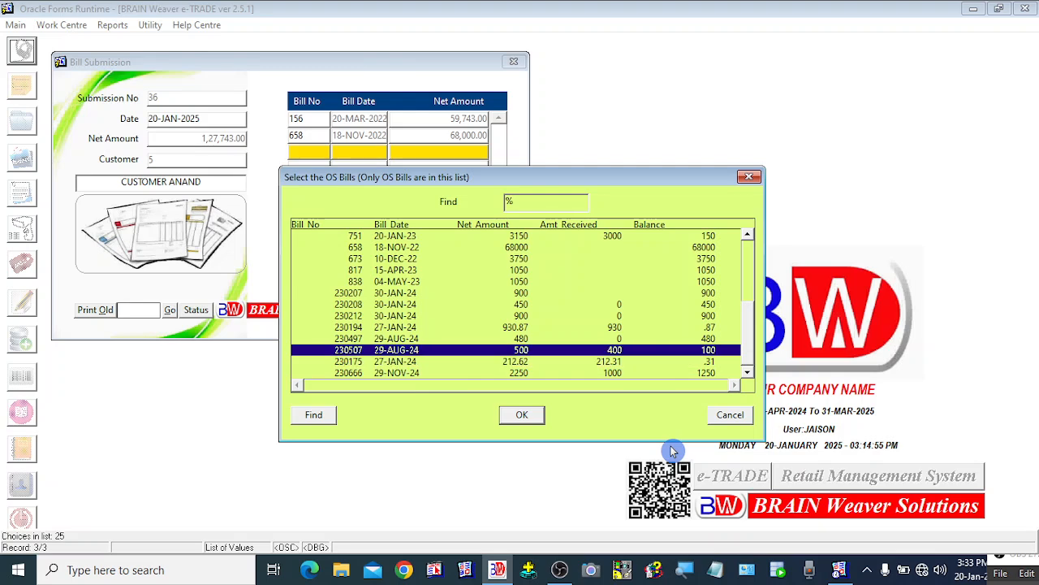
{"action": "key", "text": "Up"}
{"action": "key", "text": "Up"}
{"action": "key", "text": "Up"}
{"action": "key", "text": "Up"}
{"action": "key", "text": "Up"}
{"action": "key", "text": "Up"}
{"action": "key", "text": "Up"}
{"action": "key", "text": "Up"}
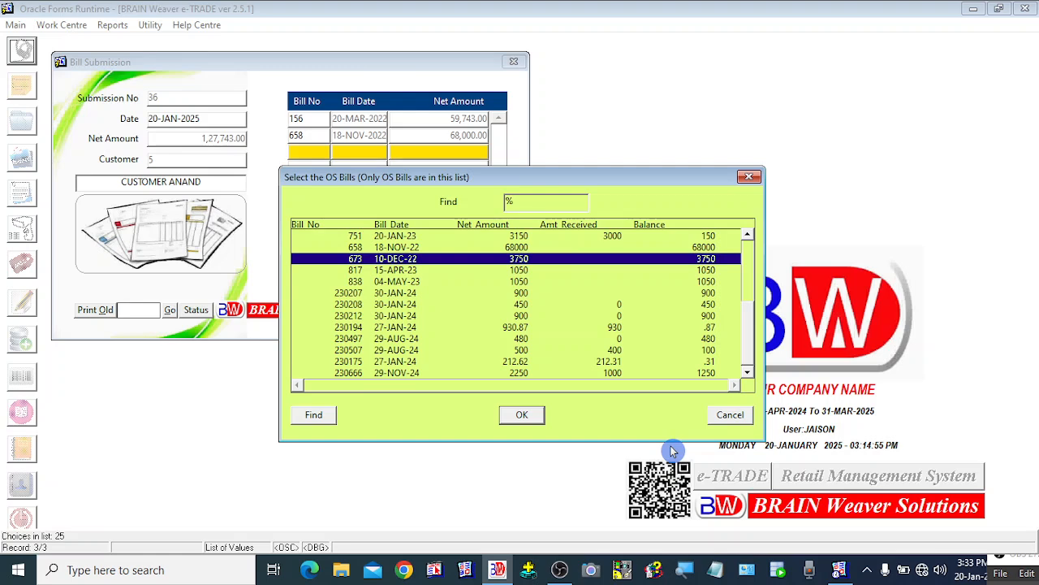
{"action": "key", "text": "Return"}
Add the outstanding bill dated 15-APR-23 with a net amount of 1050 as the submission's fourth row
{"action": "key", "text": "Down"}
{"action": "key", "text": "Return"}
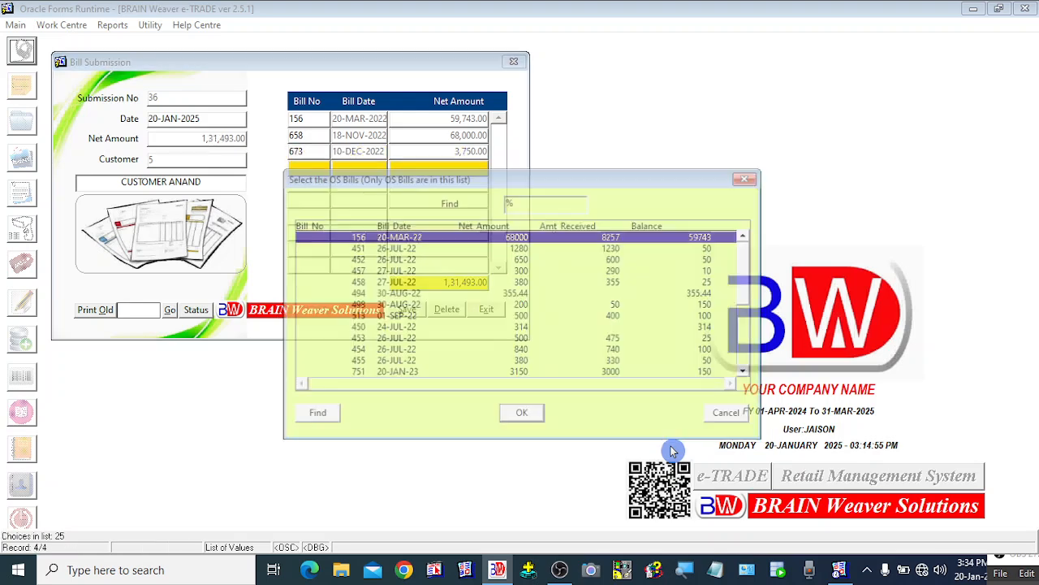
{"action": "key", "text": "Down"}
{"action": "key", "text": "Down"}
{"action": "key", "text": "Down"}
{"action": "key", "text": "Down"}
{"action": "key", "text": "Down"}
{"action": "key", "text": "Down"}
{"action": "key", "text": "Down"}
{"action": "key", "text": "Down"}
{"action": "key", "text": "Down"}
{"action": "key", "text": "Down"}
{"action": "key", "text": "Down"}
{"action": "key", "text": "Down"}
{"action": "key", "text": "Down"}
{"action": "key", "text": "Down"}
{"action": "key", "text": "Down"}
{"action": "key", "text": "Down"}
{"action": "key", "text": "Down"}
{"action": "key", "text": "Down"}
{"action": "key", "text": "Down"}
{"action": "key", "text": "Down"}
{"action": "key", "text": "Down"}
{"action": "key", "text": "Down"}
{"action": "key", "text": "Down"}
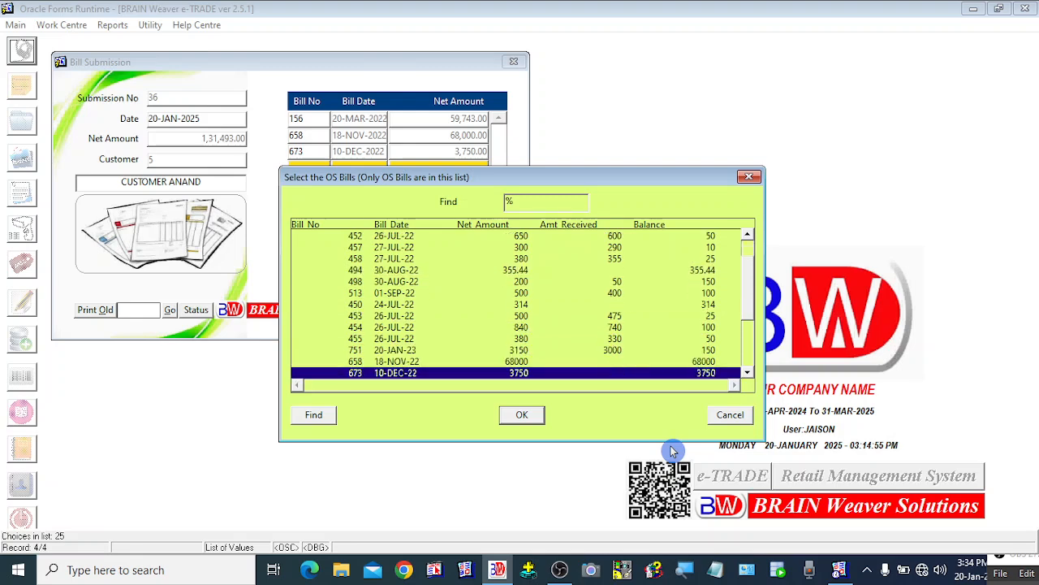
{"action": "key", "text": "Up"}
{"action": "key", "text": "Up"}
{"action": "key", "text": "Up"}
{"action": "key", "text": "Up"}
{"action": "key", "text": "Up"}
{"action": "key", "text": "Up"}
{"action": "key", "text": "Up"}
{"action": "key", "text": "Up"}
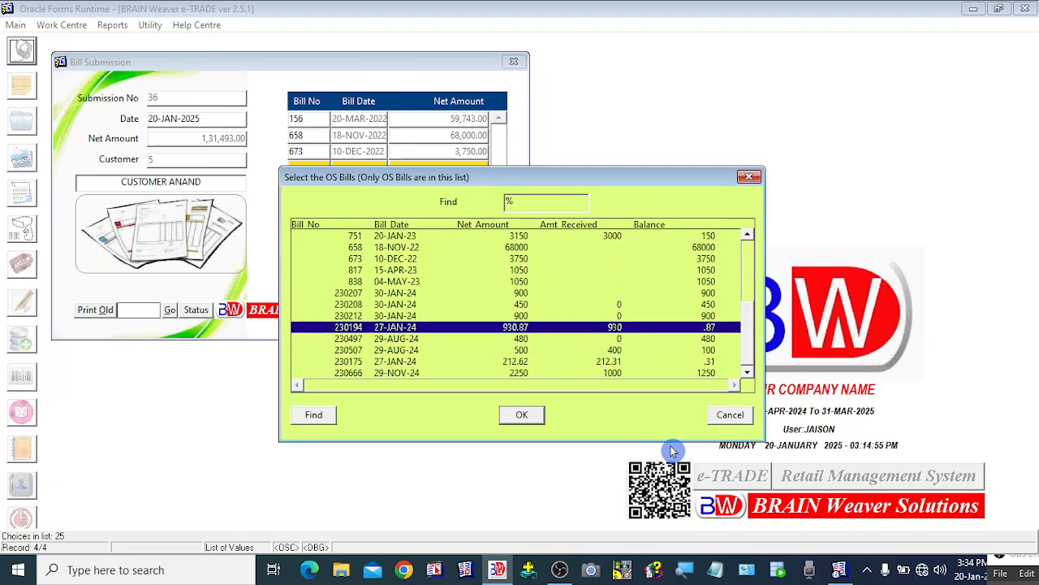
{"action": "key", "text": "Up"}
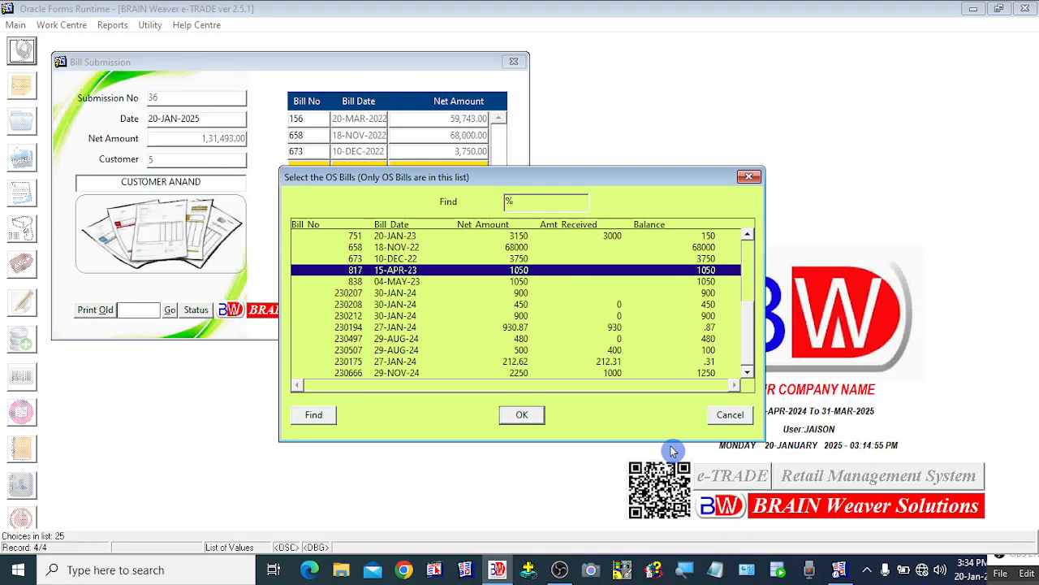
{"action": "key", "text": "Return"}
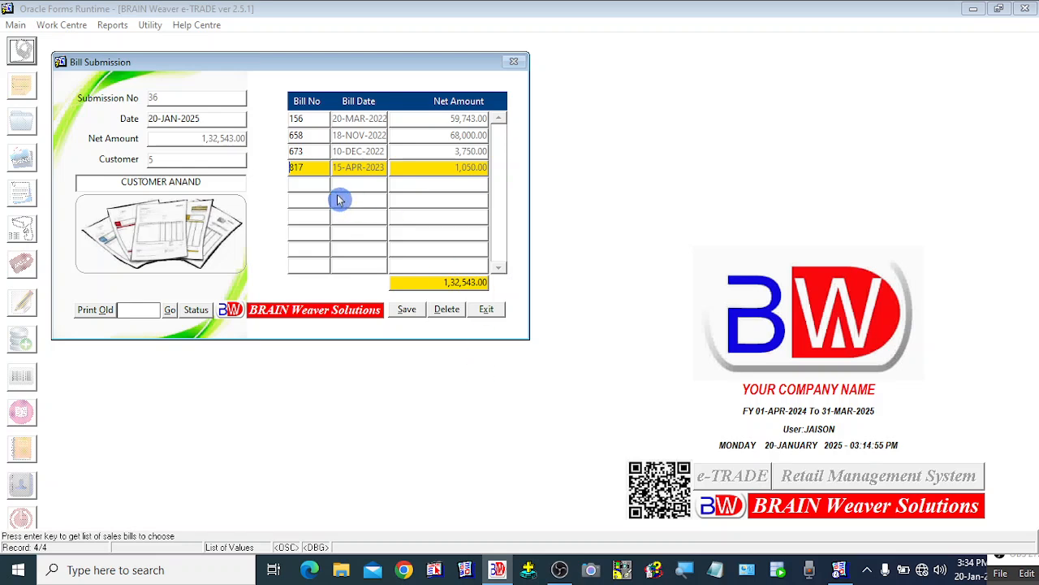
Save the four-bill submission and maximise the preview of its report
{"action": "left_click", "coordinate": [404, 313]}
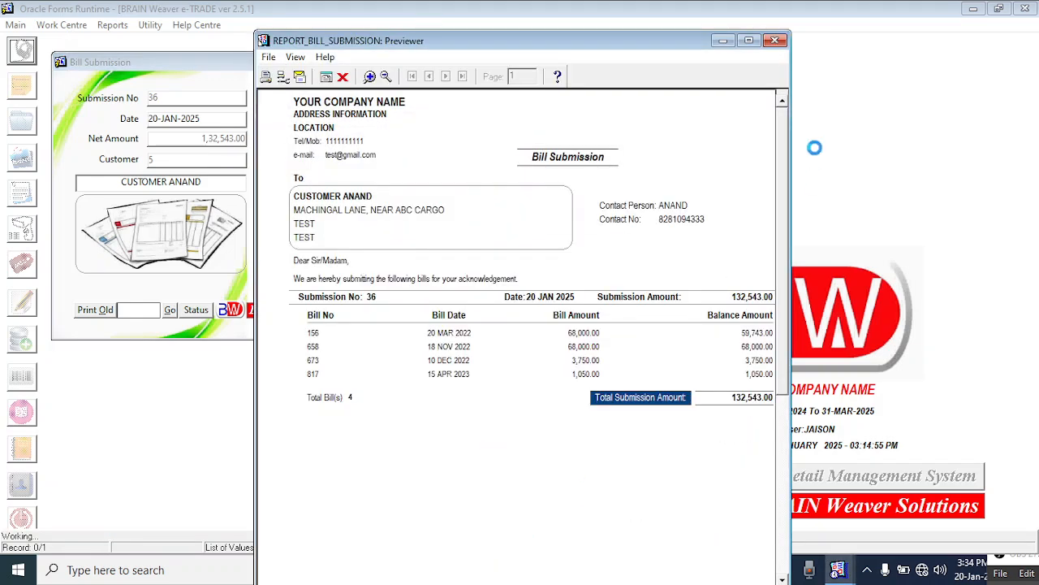
{"action": "left_click", "coordinate": [748, 40]}
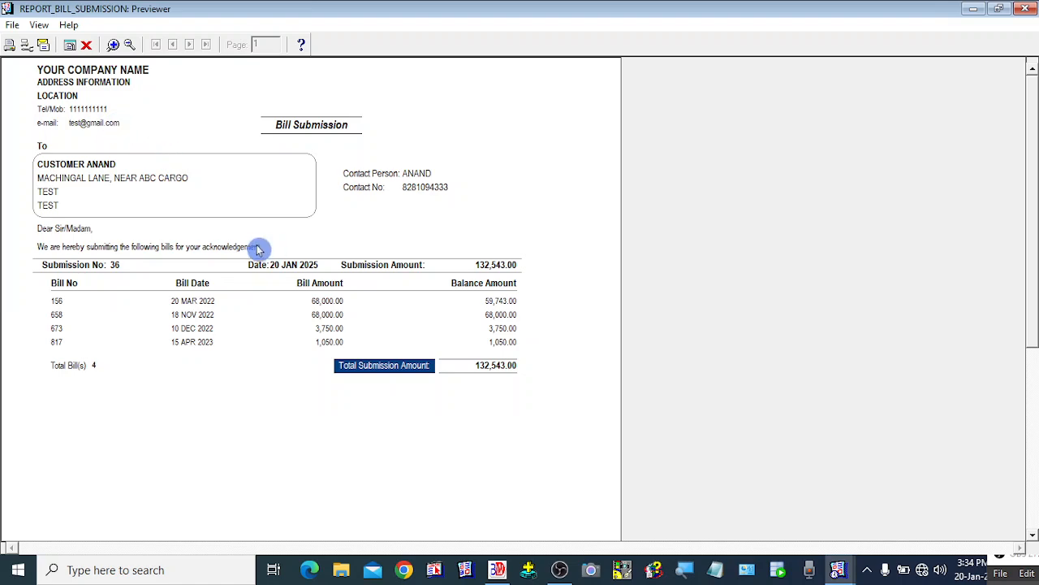
Examine the submission report's customer details, bill rows, total, bank details and closing note, and close the preview
{"action": "left_click_drag", "start_coordinate": [1027, 213], "coordinate": [1035, 150]}
{"action": "left_click", "coordinate": [114, 44]}
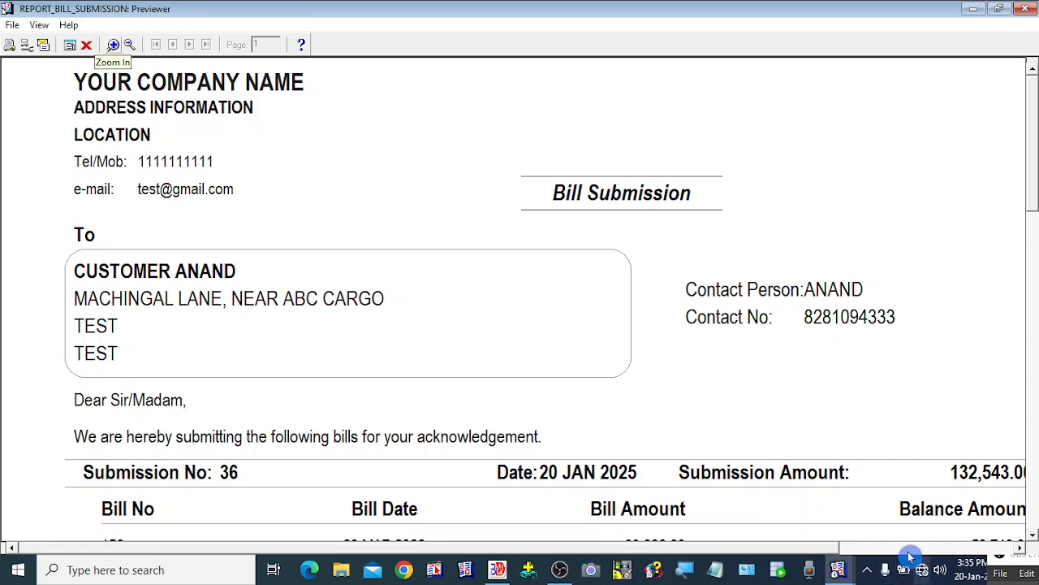
{"action": "left_click", "coordinate": [869, 550]}
{"action": "left_click_drag", "start_coordinate": [869, 550], "coordinate": [714, 557]}
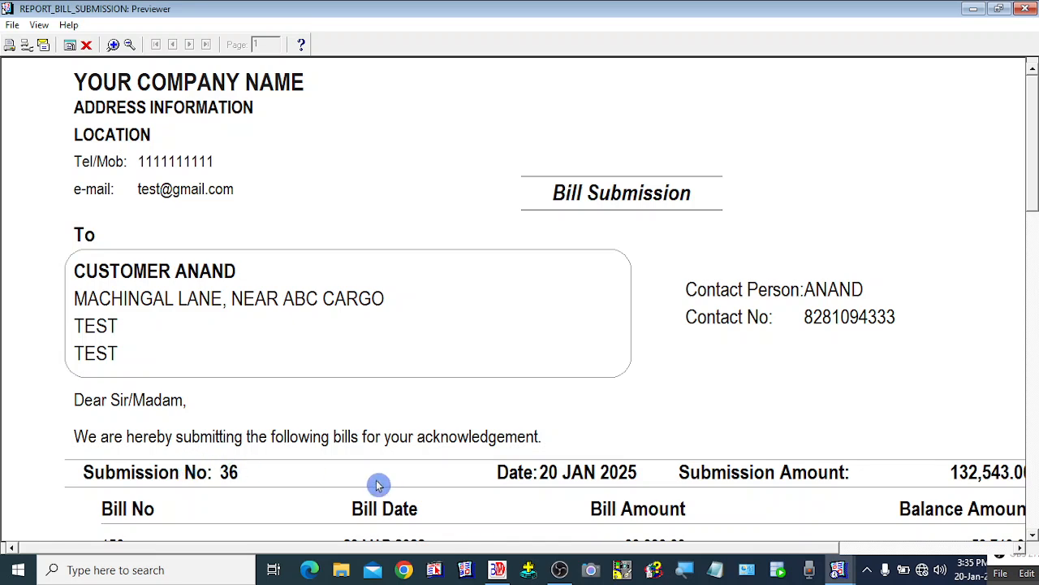
{"action": "left_click", "coordinate": [130, 44]}
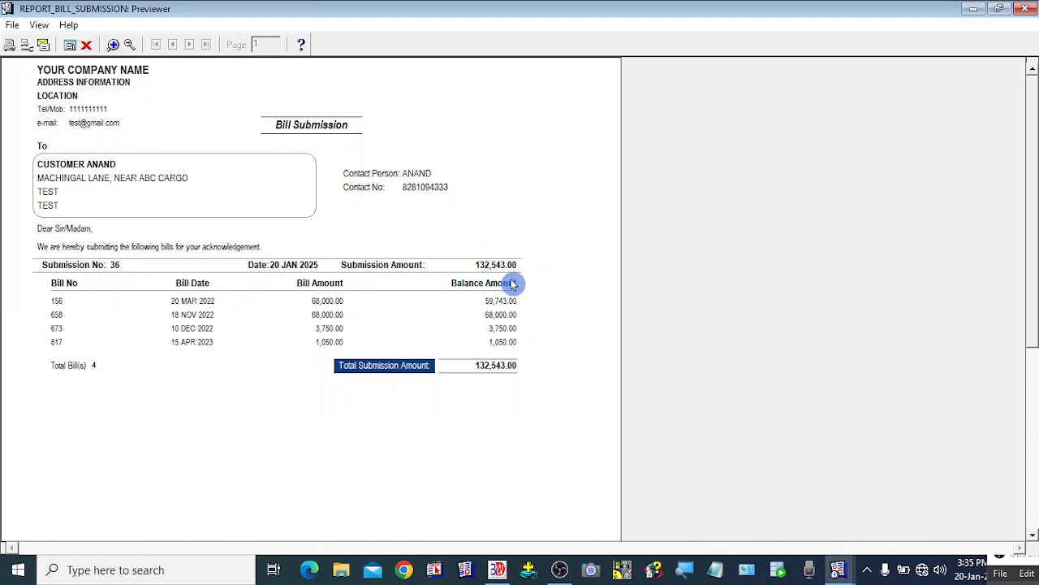
{"action": "left_click", "coordinate": [113, 45]}
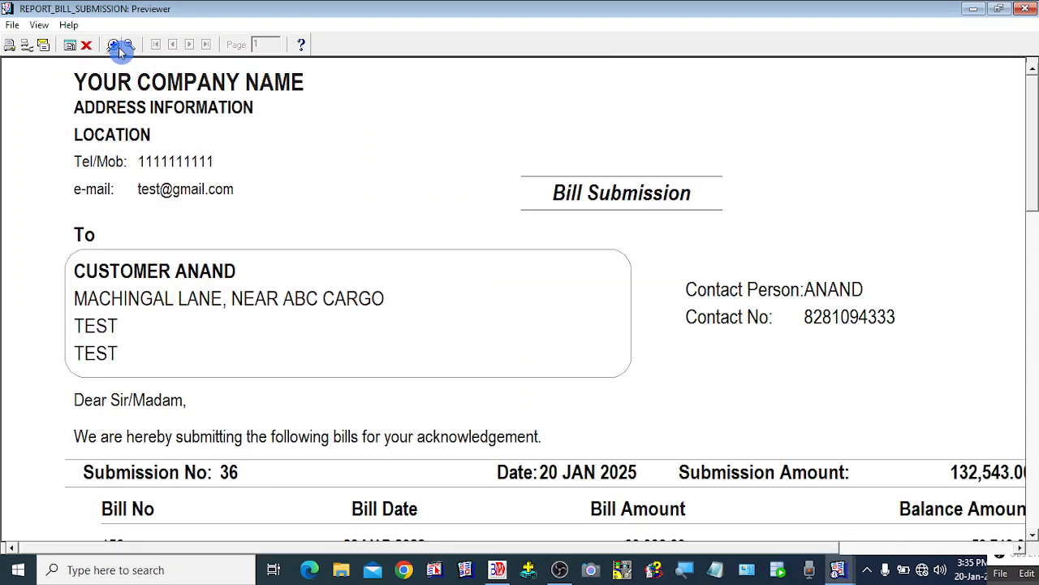
{"action": "scroll", "coordinate": [1028, 271], "scroll_direction": "down", "scroll_amount": 5}
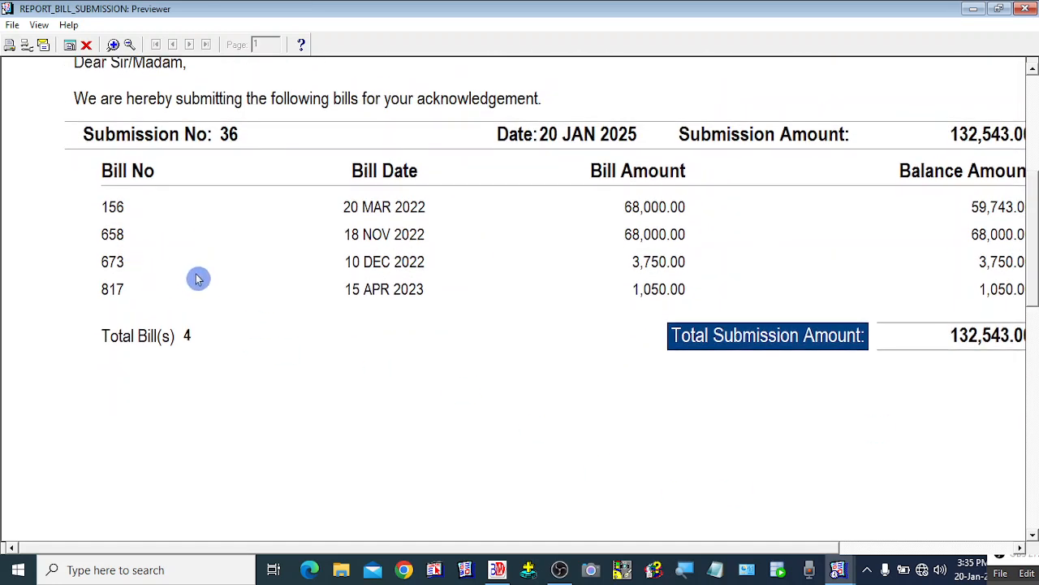
{"action": "left_click_drag", "start_coordinate": [832, 548], "coordinate": [478, 557]}
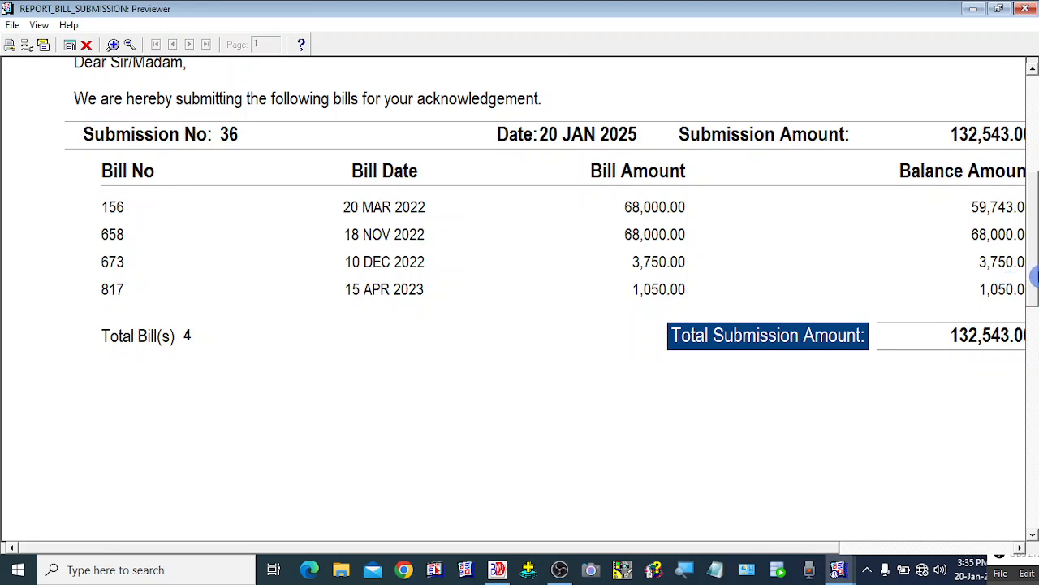
{"action": "left_click_drag", "start_coordinate": [1033, 277], "coordinate": [1030, 498]}
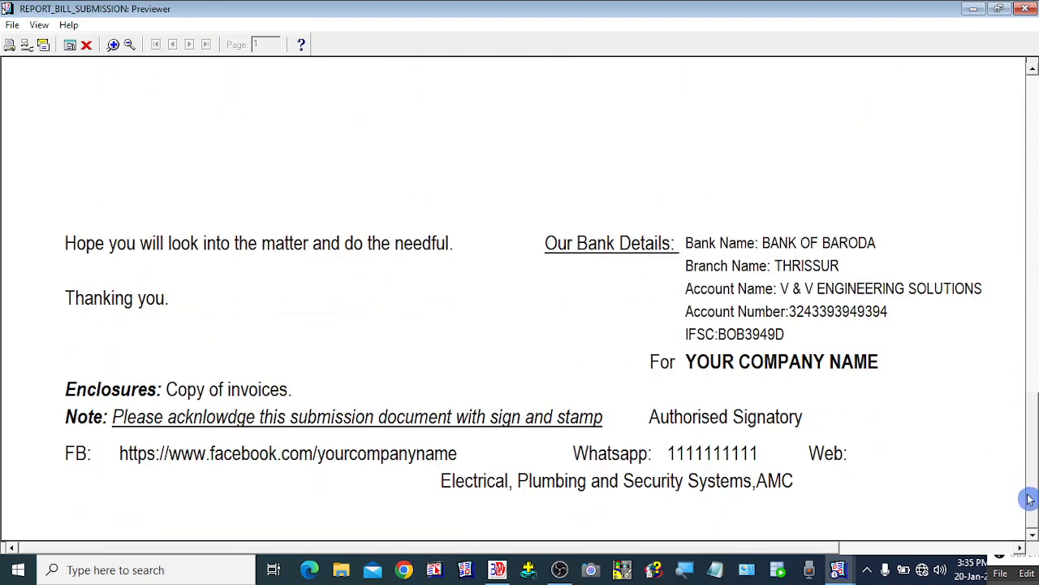
{"action": "left_click", "coordinate": [129, 44]}
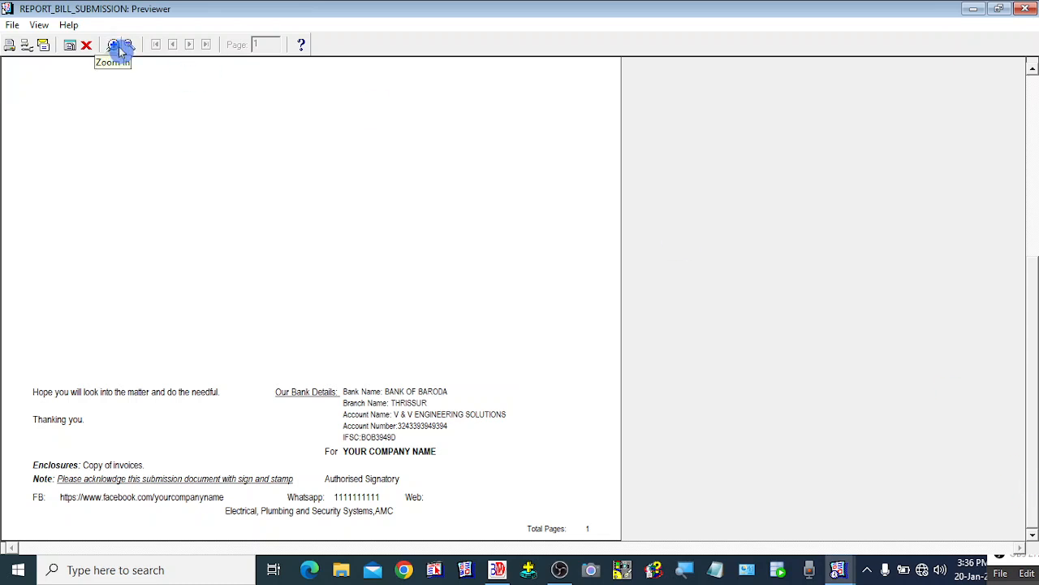
{"action": "mouse_move", "coordinate": [1034, 497]}
{"action": "left_mouse_down"}
{"action": "mouse_move", "coordinate": [1033, 347]}
{"action": "mouse_move", "coordinate": [1035, 497]}
{"action": "left_mouse_up"}
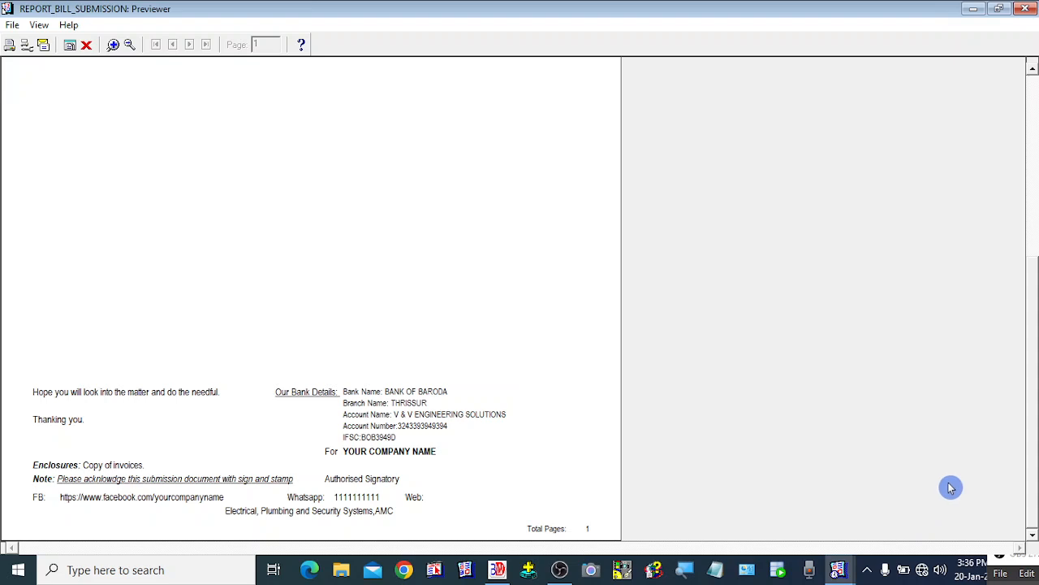
{"action": "left_click_drag", "start_coordinate": [1032, 448], "coordinate": [1033, 258]}
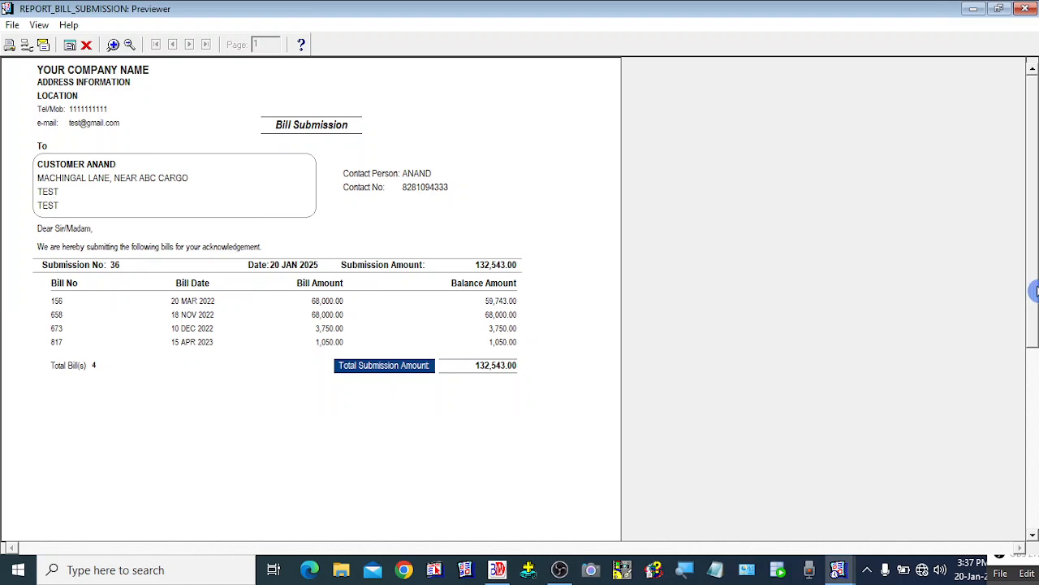
{"action": "left_click_drag", "start_coordinate": [1032, 274], "coordinate": [1032, 172]}
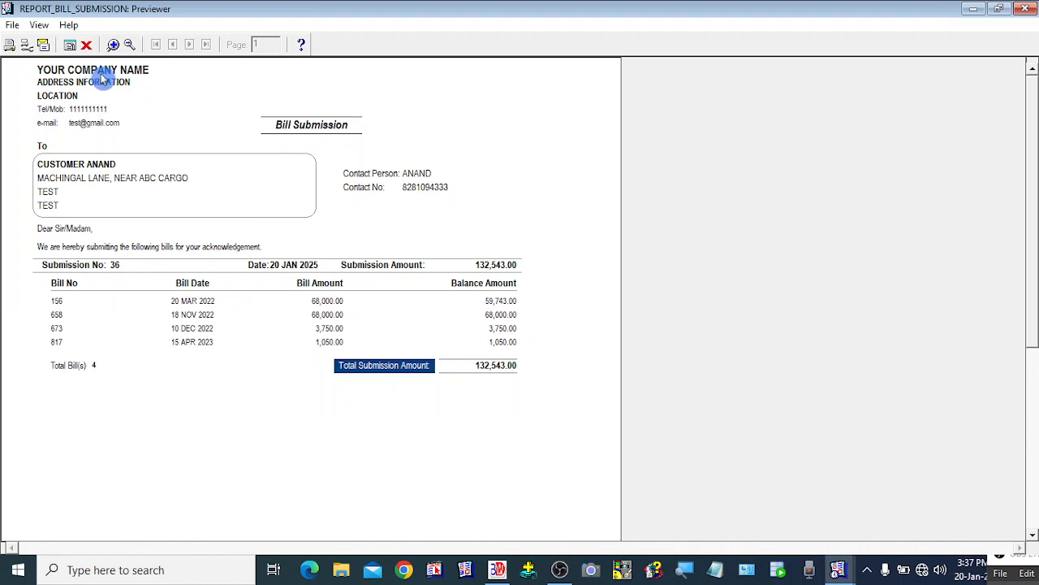
{"action": "left_click", "coordinate": [87, 50]}
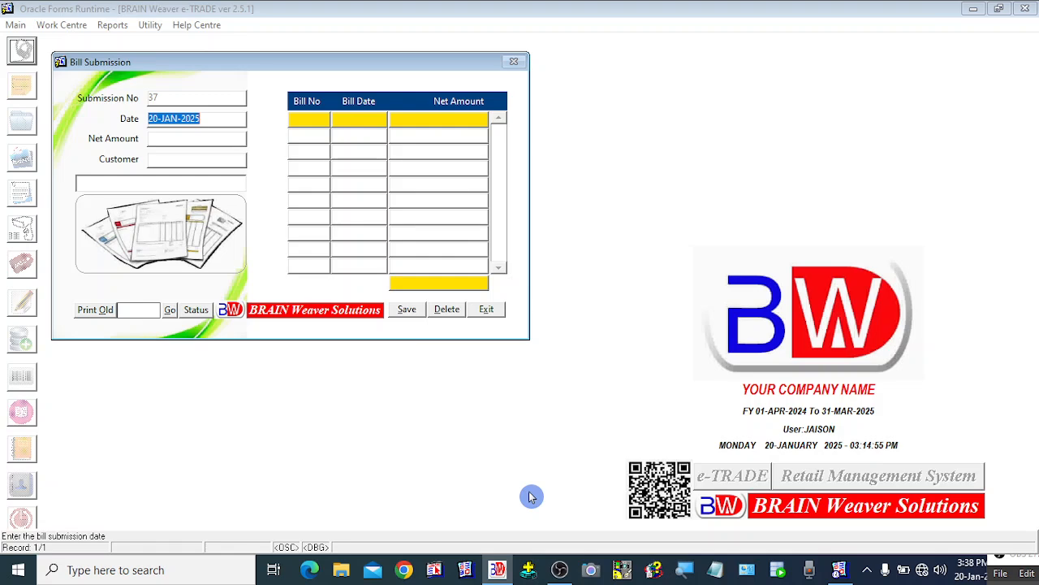
Leave the Bill Submission form and reopen it with a blank submission
{"action": "left_click", "coordinate": [485, 310]}
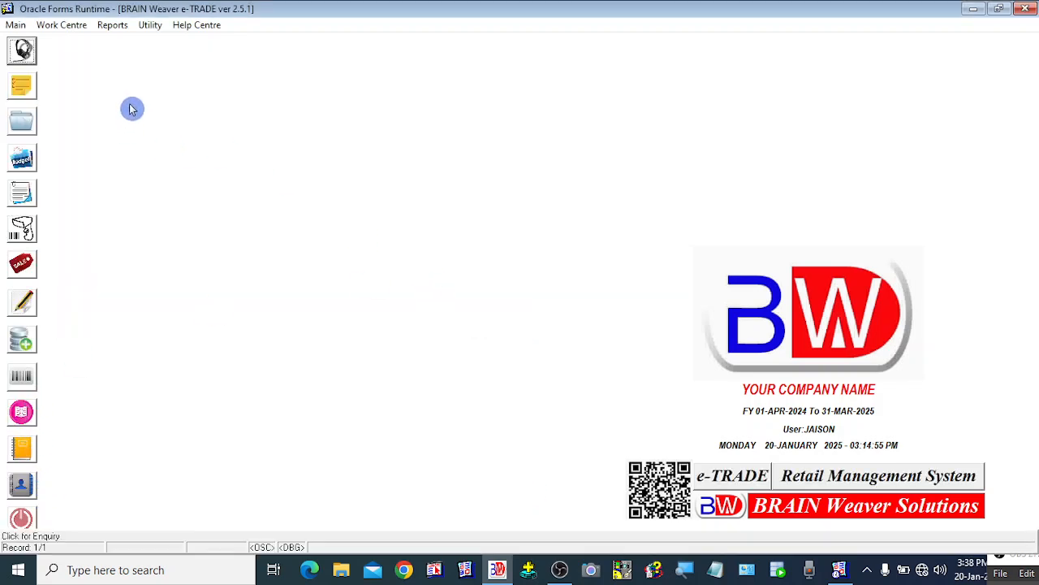
{"action": "left_click", "coordinate": [59, 25]}
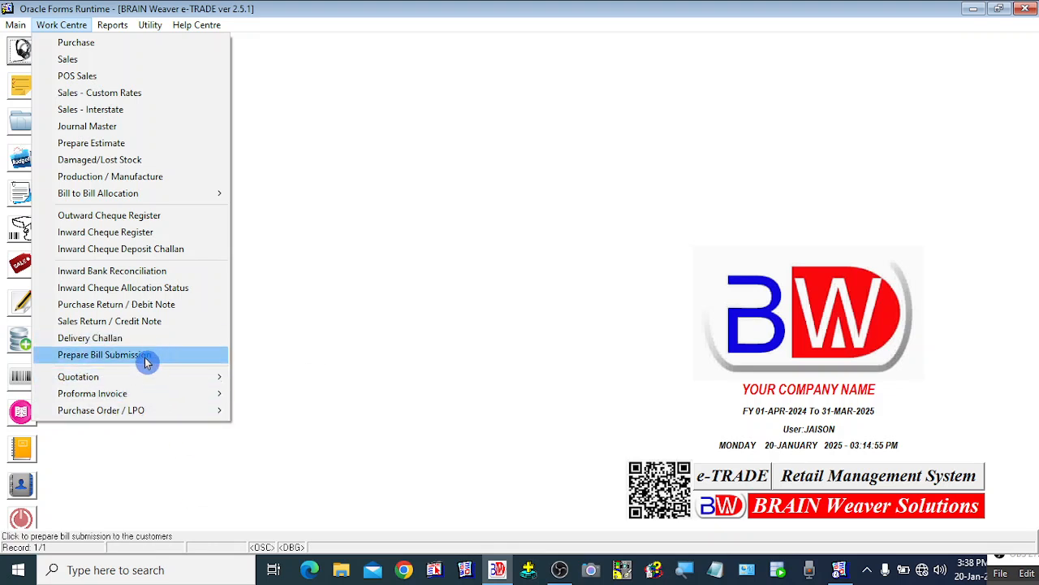
{"action": "left_click", "coordinate": [146, 355]}
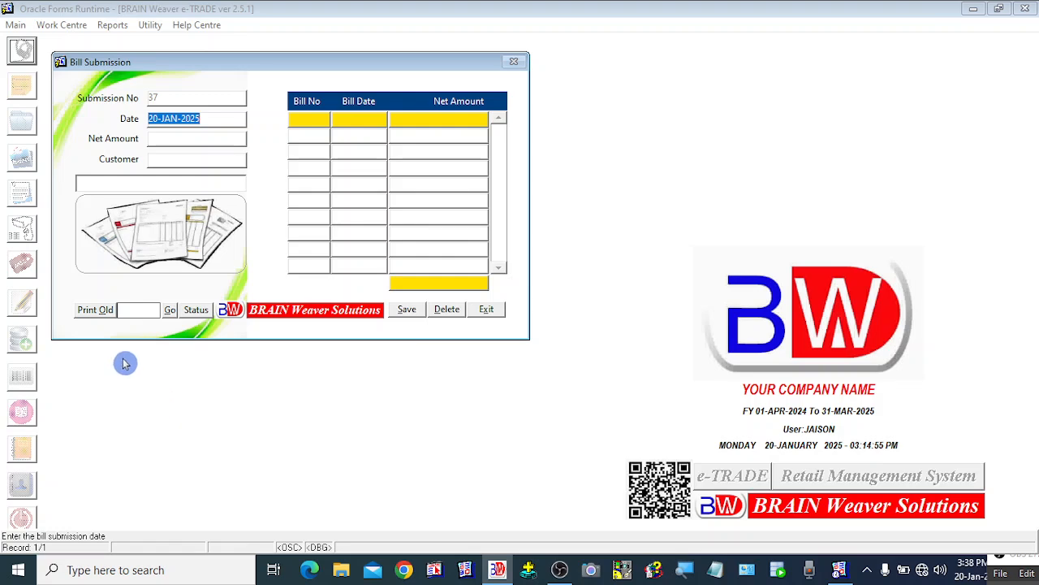
Choose the old submission dated 06-DEC-24 from the List of Submissions for reprinting and generate its report
{"action": "left_click", "coordinate": [103, 316]}
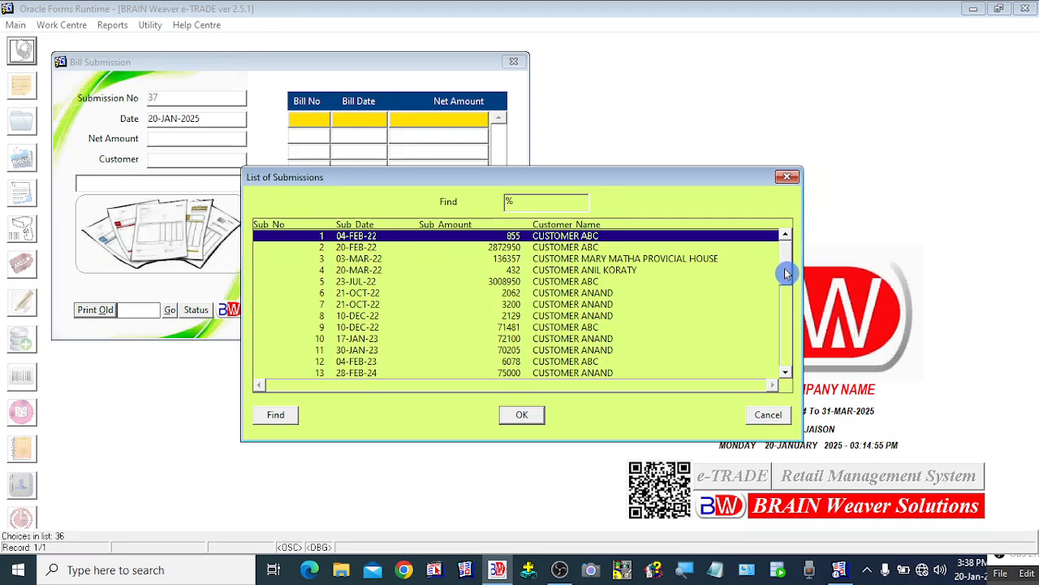
{"action": "left_click_drag", "start_coordinate": [786, 273], "coordinate": [787, 365]}
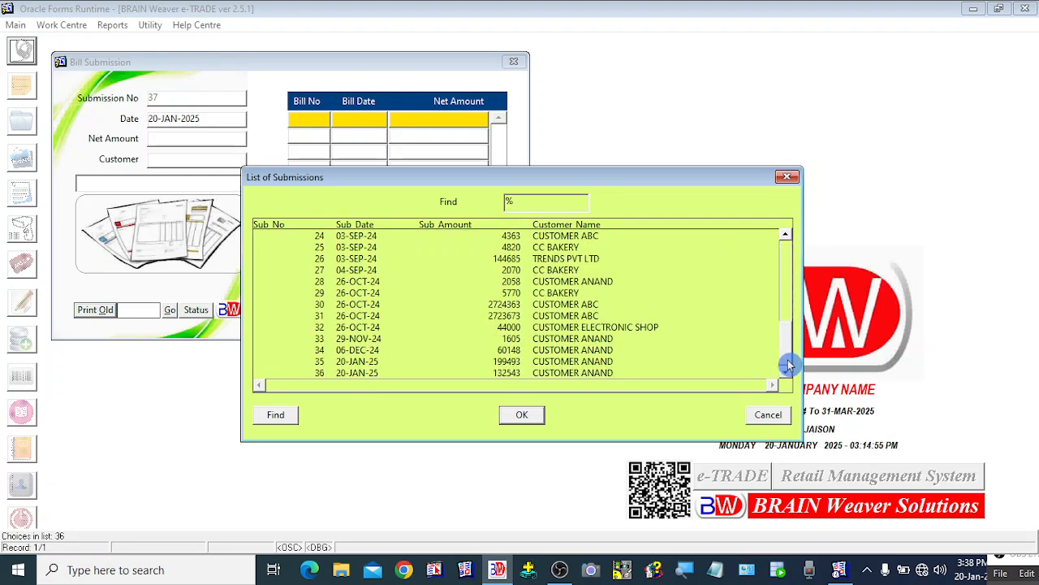
{"action": "left_click", "coordinate": [458, 375]}
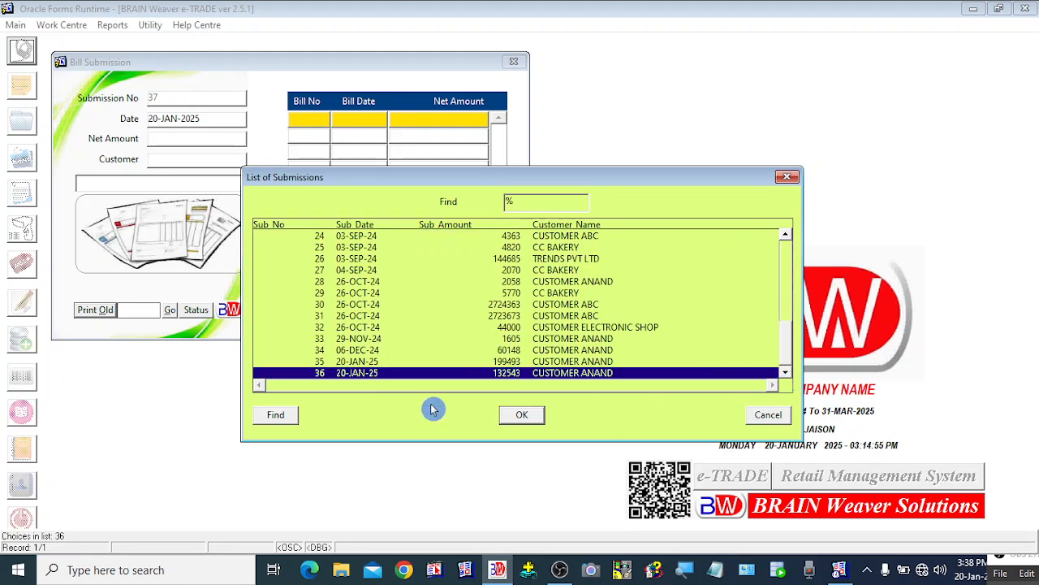
{"action": "left_click", "coordinate": [511, 350]}
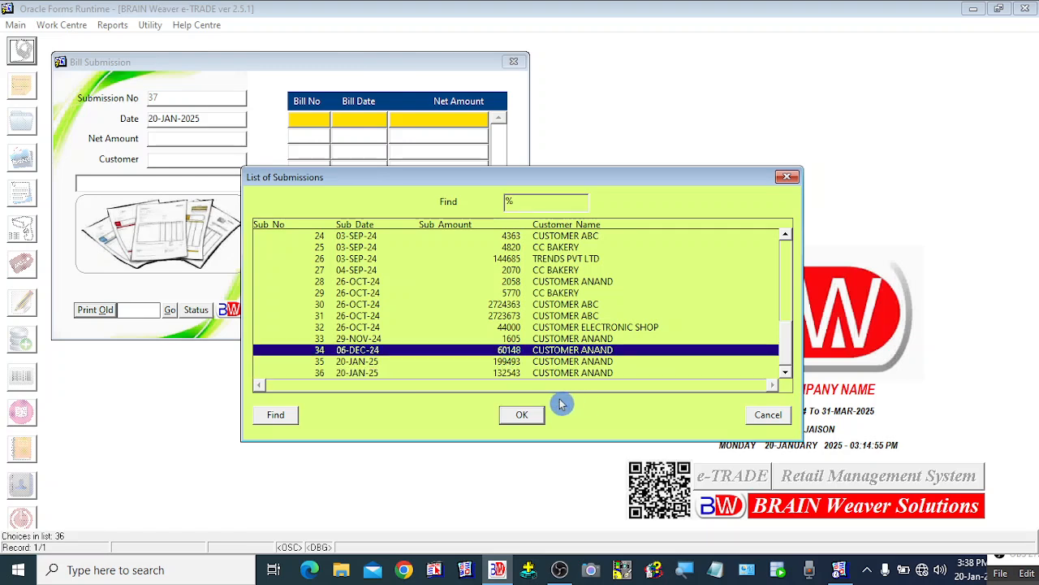
{"action": "left_click", "coordinate": [520, 419]}
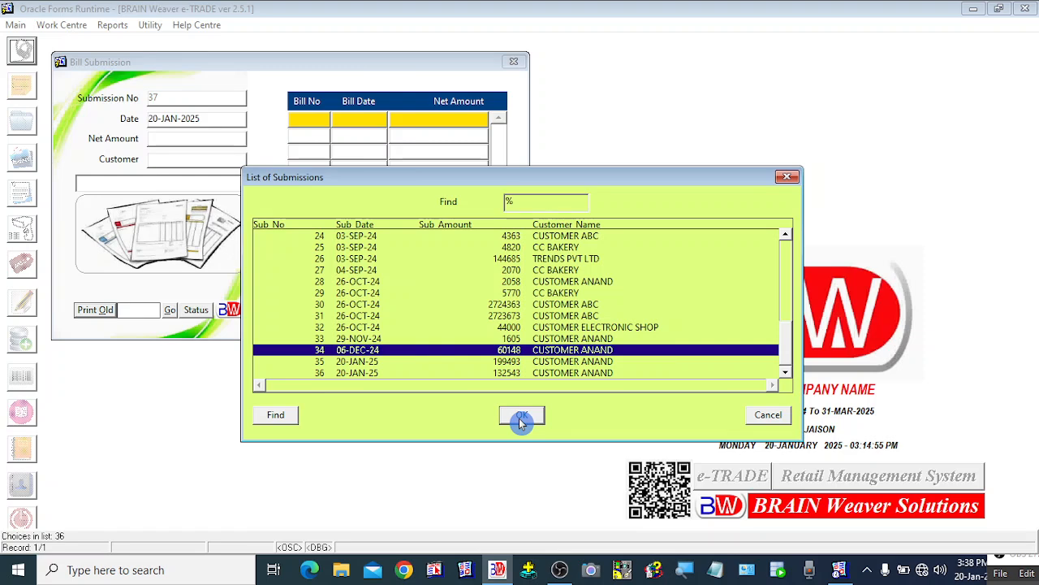
{"action": "left_click", "coordinate": [168, 310]}
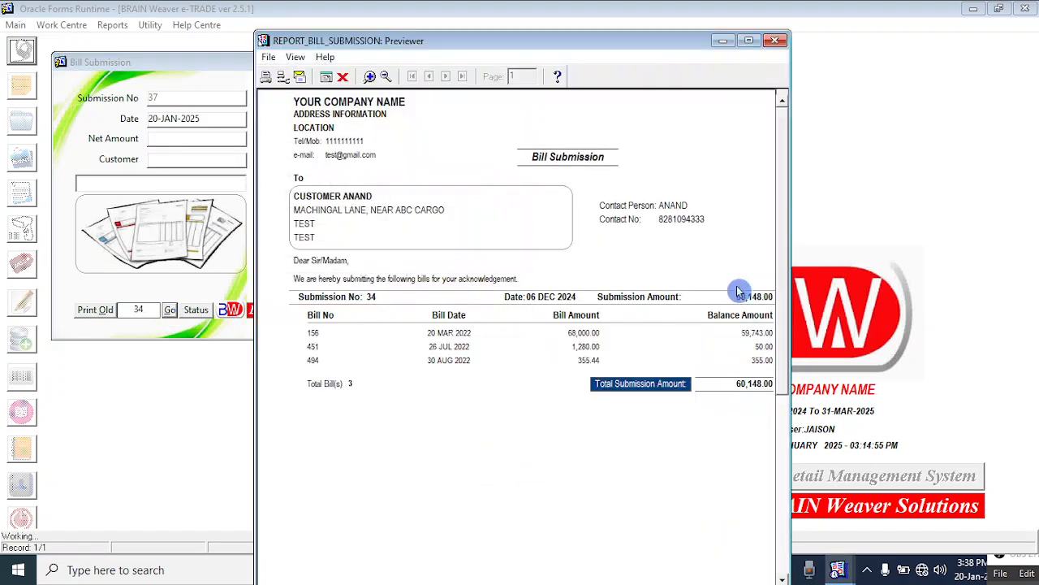
Examine the old submission's report in a maximised preview and close it
{"action": "left_click", "coordinate": [747, 41]}
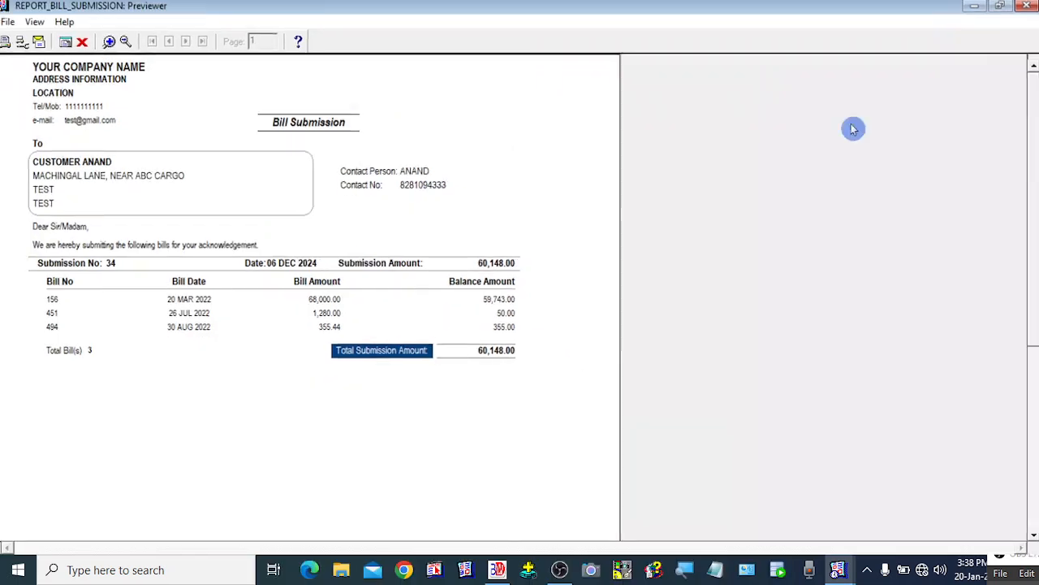
{"action": "left_click_drag", "start_coordinate": [1030, 255], "coordinate": [1034, 169]}
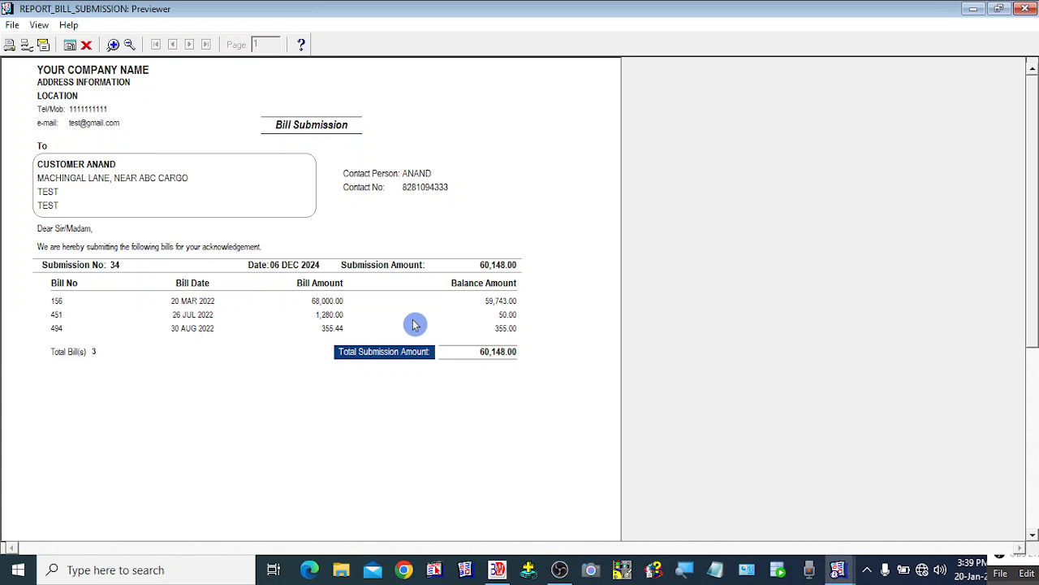
{"action": "left_click", "coordinate": [86, 51]}
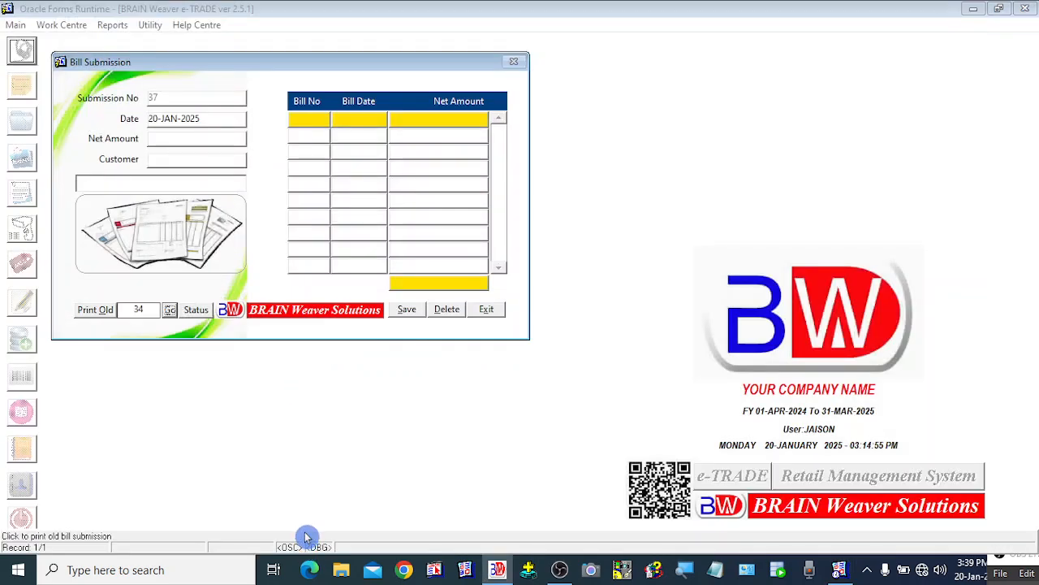
Open the bill submission and payment status list and examine the bill rows of the latest submission at its end
{"action": "left_click", "coordinate": [198, 316]}
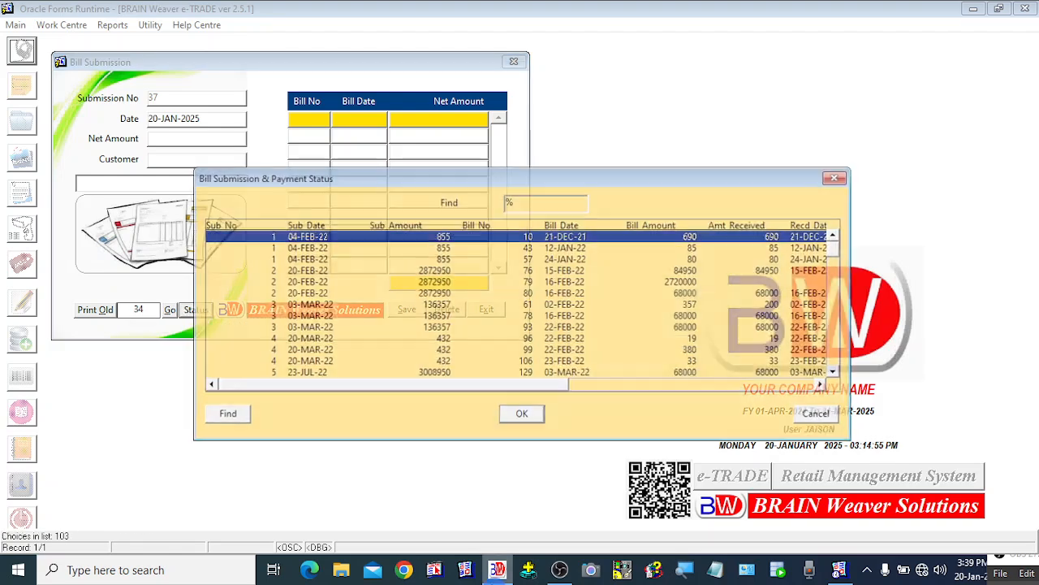
{"action": "left_click_drag", "start_coordinate": [836, 250], "coordinate": [838, 367]}
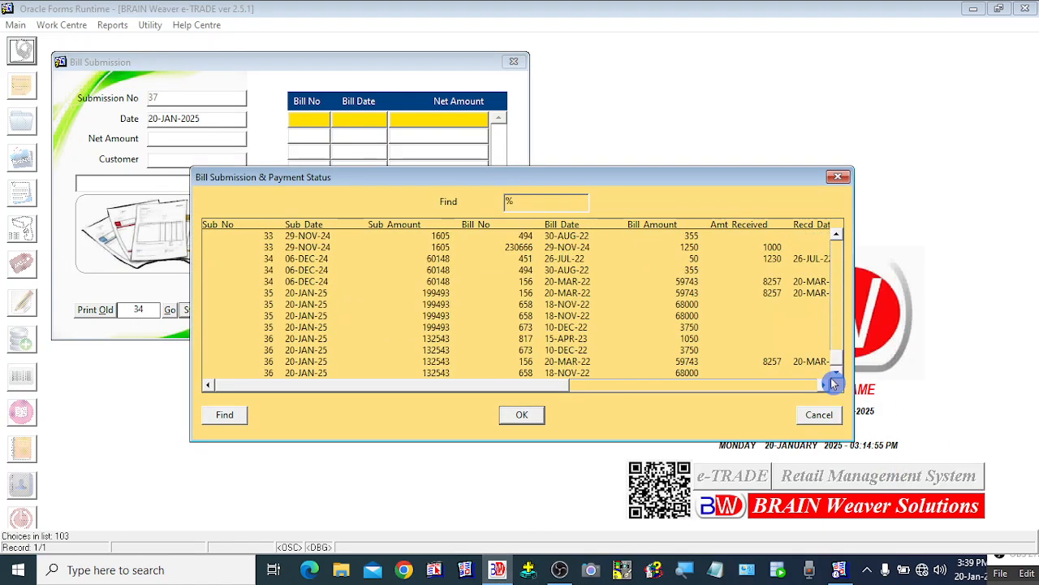
{"action": "left_click", "coordinate": [299, 372]}
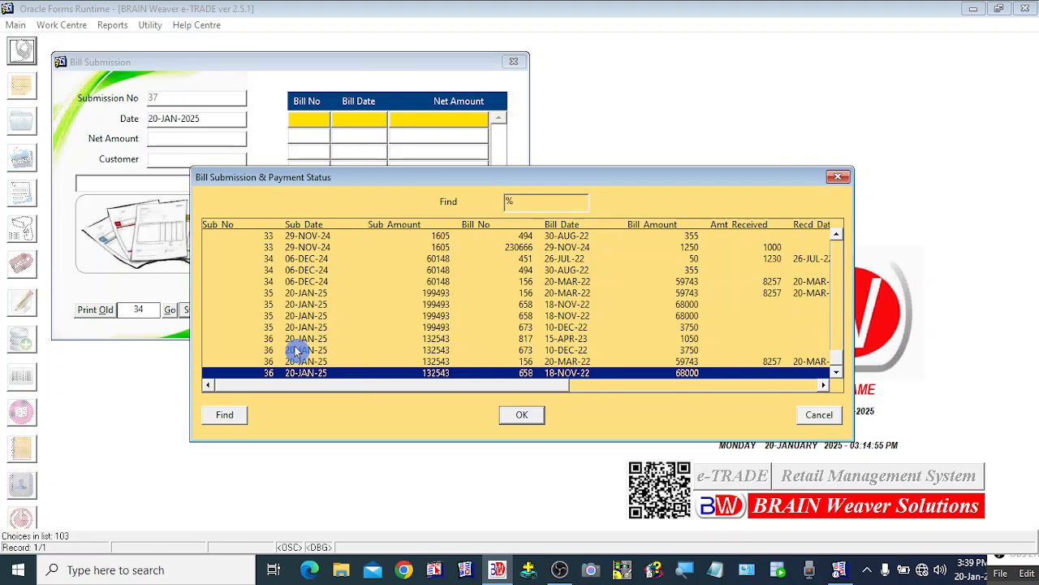
{"action": "left_click", "coordinate": [301, 350]}
{"action": "left_click", "coordinate": [308, 340]}
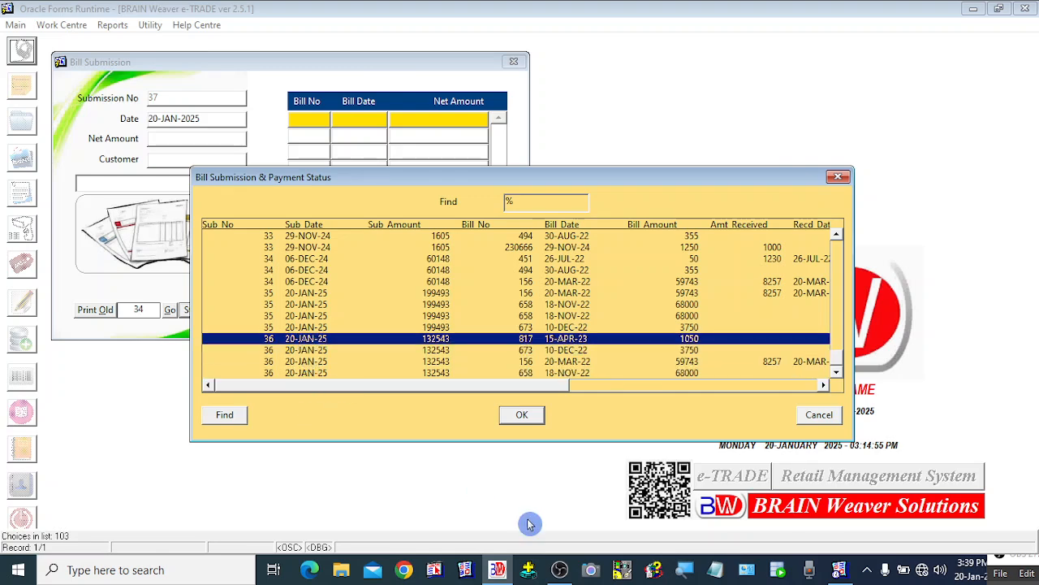
{"action": "left_click", "coordinate": [309, 350]}
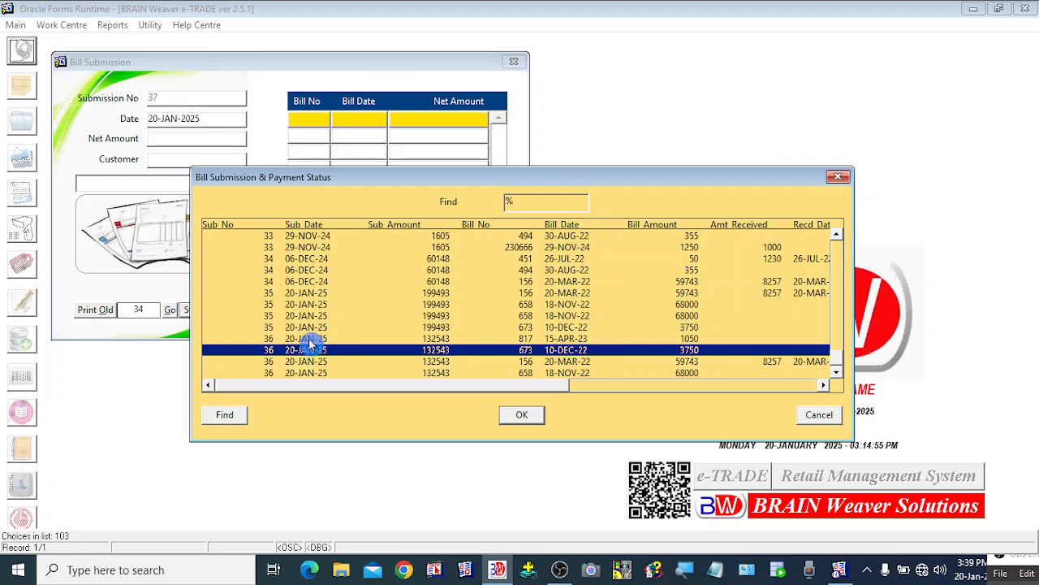
{"action": "left_click", "coordinate": [309, 339]}
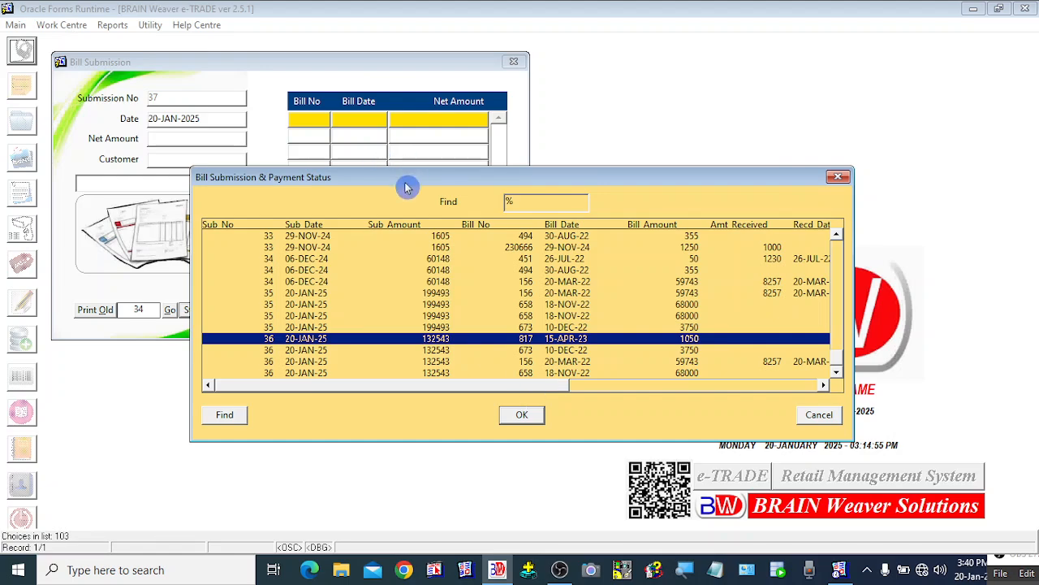
Reposition the status list and go through the latest submission's rows, checking submission date, bill numbers and bill amounts
{"action": "left_click_drag", "start_coordinate": [409, 176], "coordinate": [373, 163]}
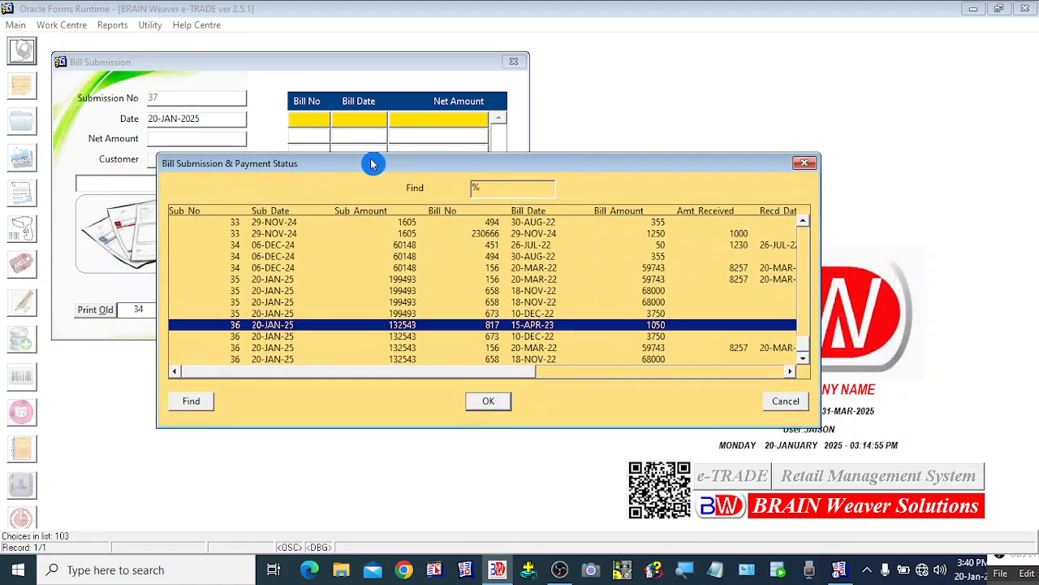
{"action": "left_click", "coordinate": [441, 359]}
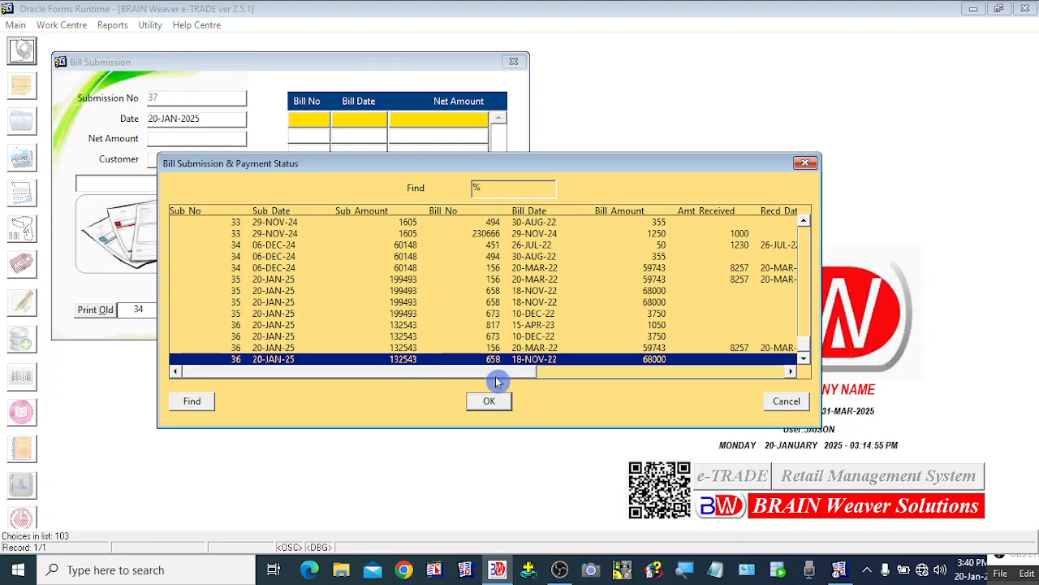
{"action": "left_click", "coordinate": [268, 327]}
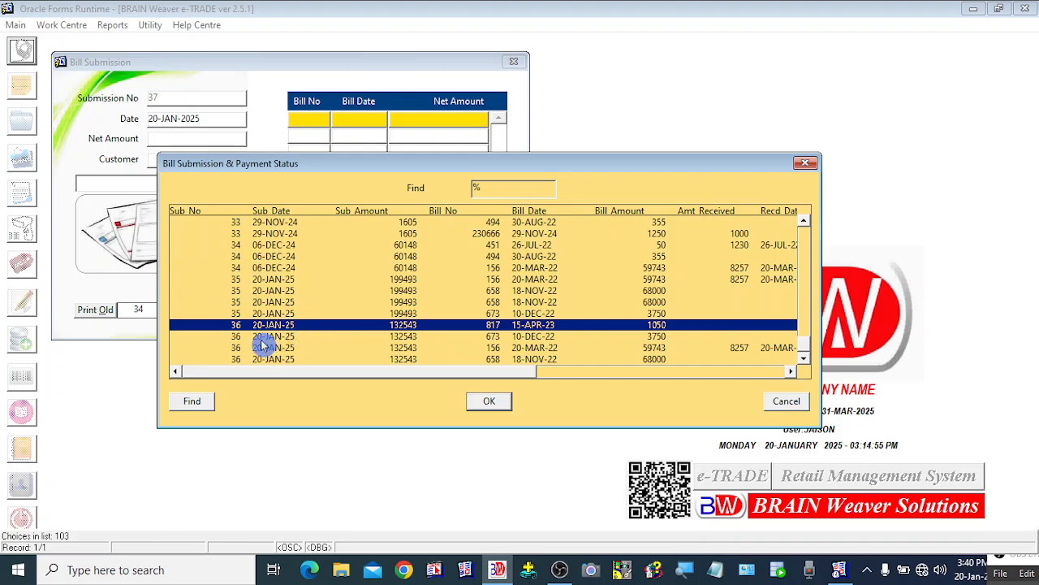
{"action": "left_click", "coordinate": [261, 338]}
{"action": "left_click", "coordinate": [257, 348]}
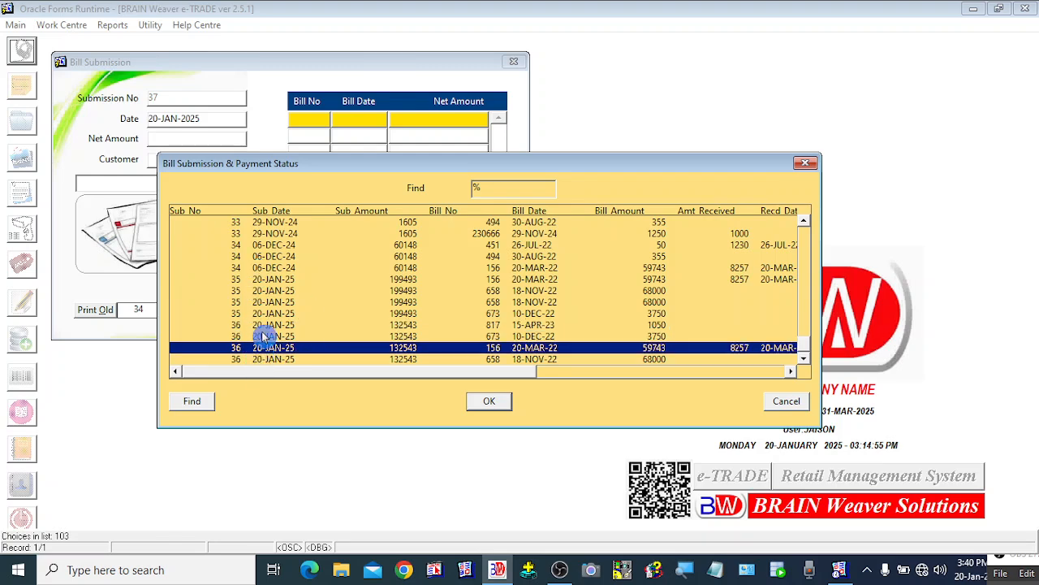
{"action": "left_click", "coordinate": [265, 328]}
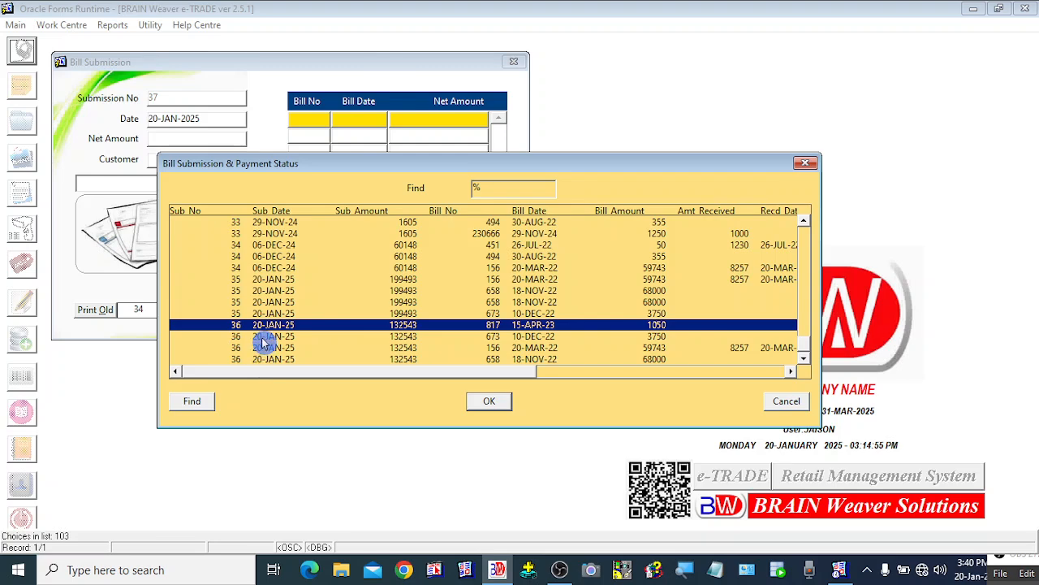
{"action": "left_click", "coordinate": [265, 337]}
{"action": "left_click", "coordinate": [262, 349]}
{"action": "left_click", "coordinate": [262, 360]}
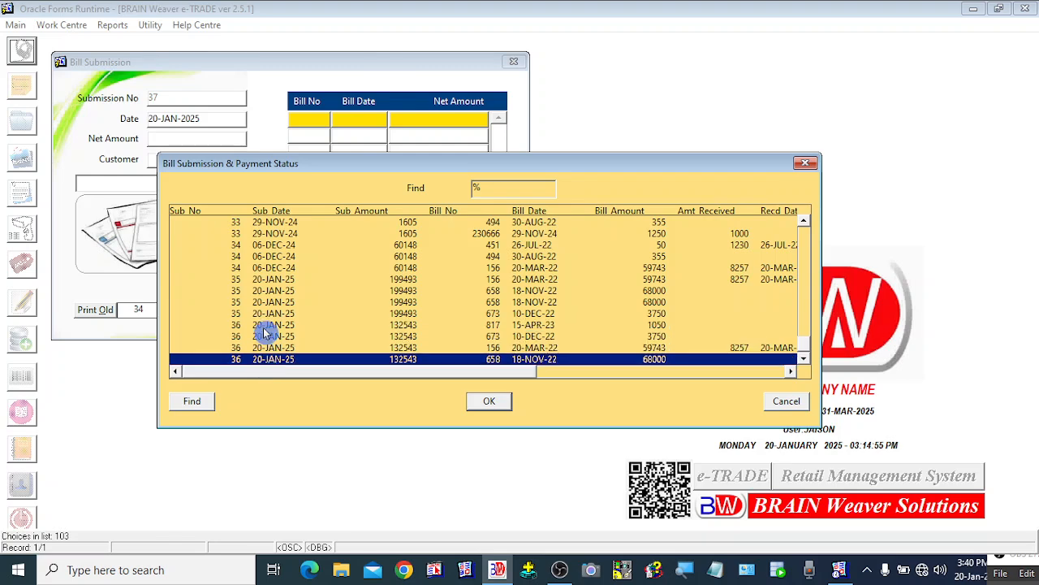
{"action": "left_click", "coordinate": [267, 325]}
{"action": "left_click", "coordinate": [272, 336]}
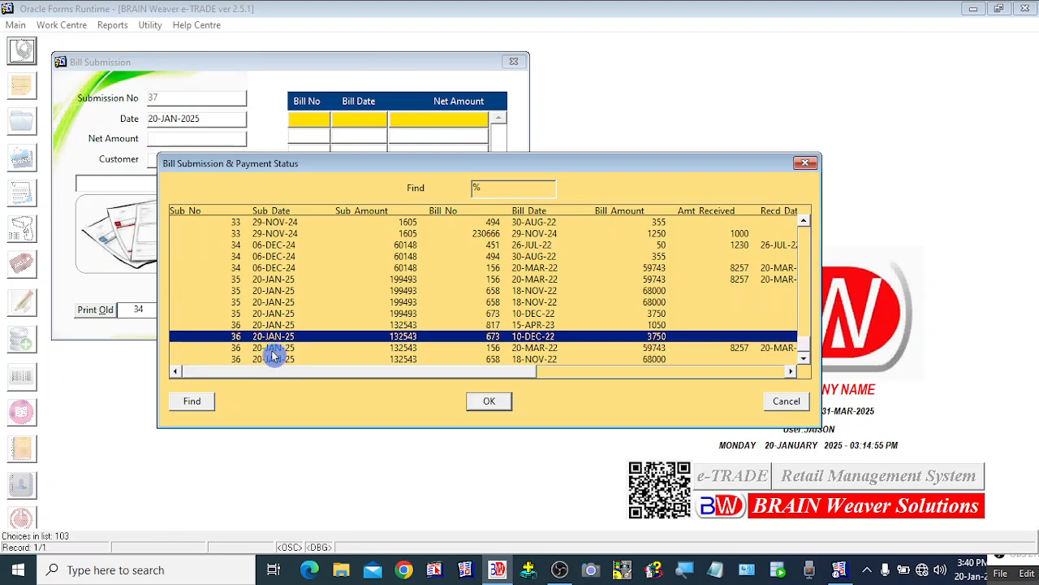
{"action": "left_click", "coordinate": [272, 349]}
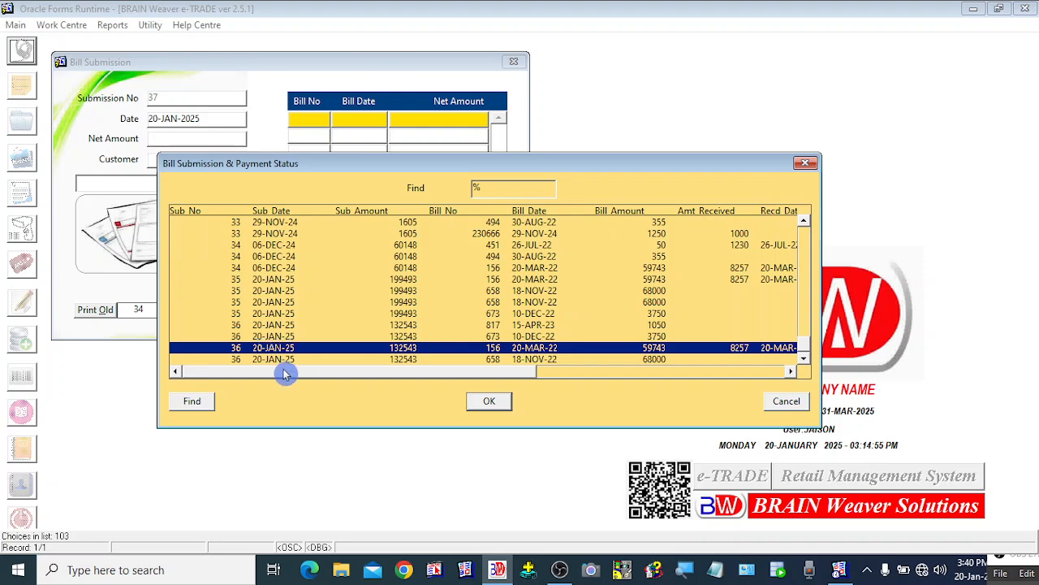
{"action": "left_click", "coordinate": [277, 326]}
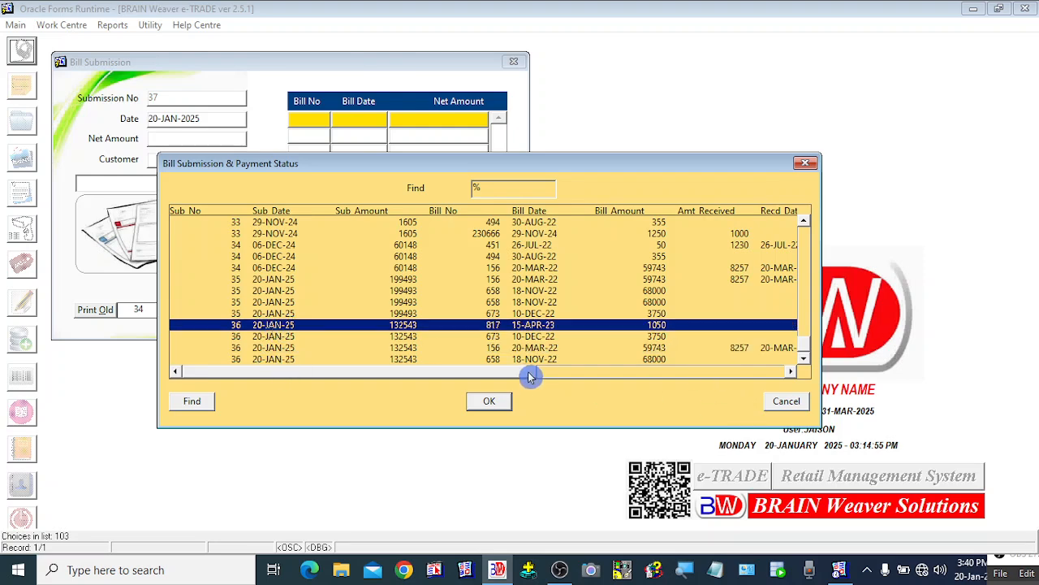
Examine the received amounts, received dates and customer column for the latest submission's bills
{"action": "left_click_drag", "start_coordinate": [528, 372], "coordinate": [558, 375]}
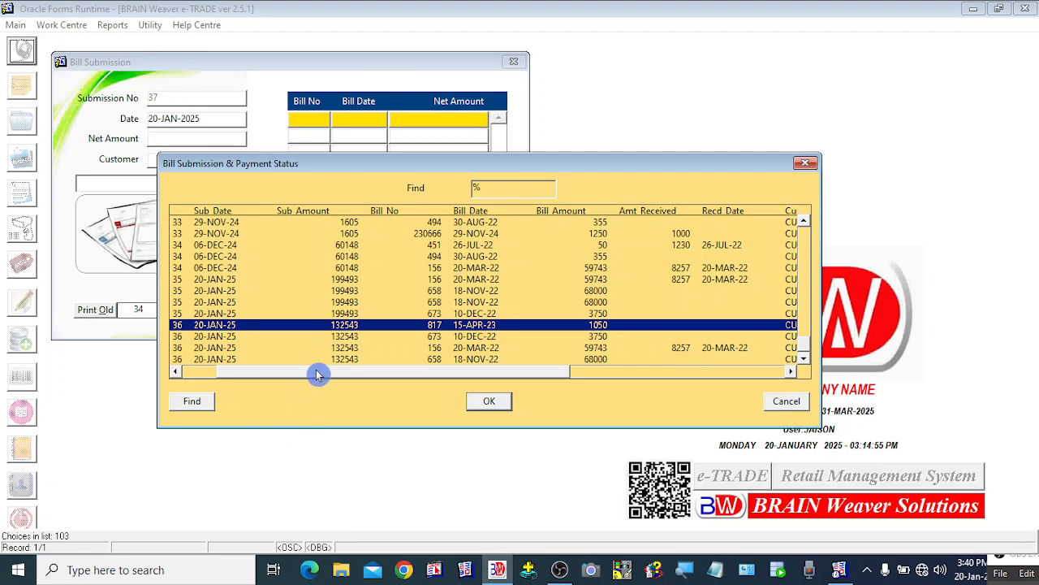
{"action": "left_click_drag", "start_coordinate": [317, 376], "coordinate": [242, 384]}
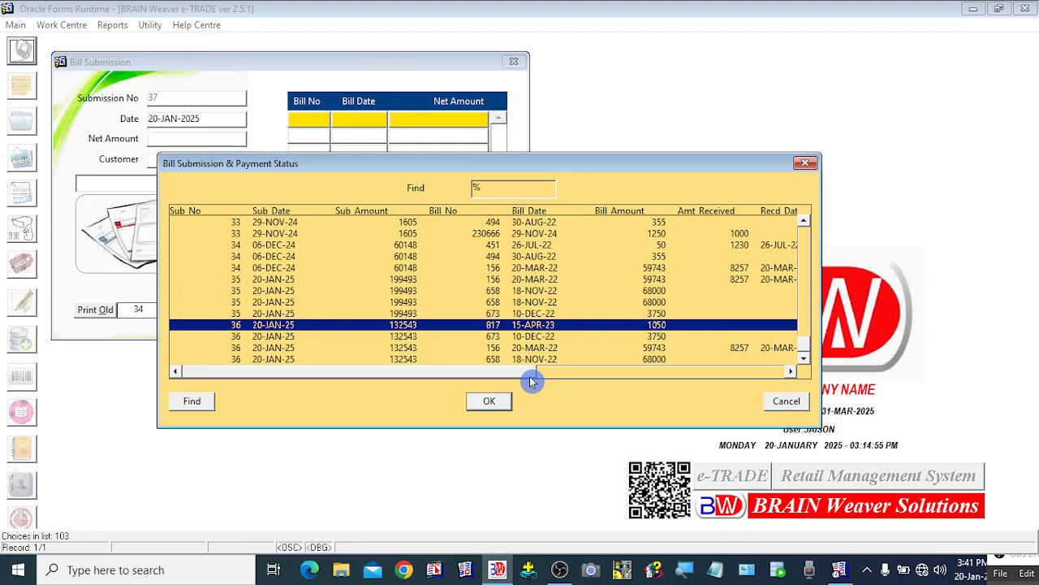
{"action": "left_click", "coordinate": [657, 362]}
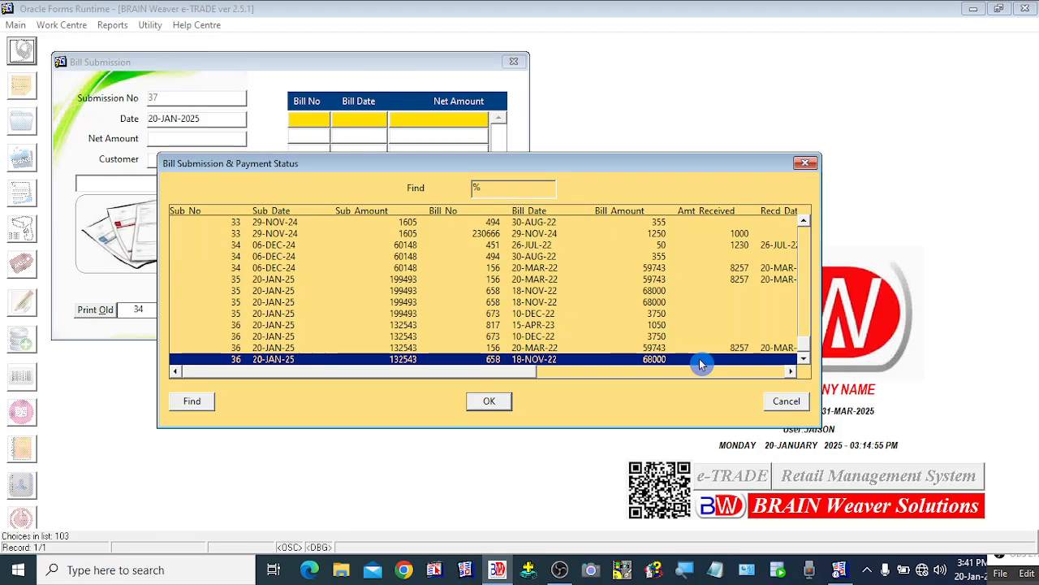
{"action": "left_click", "coordinate": [655, 349]}
{"action": "left_click", "coordinate": [652, 362]}
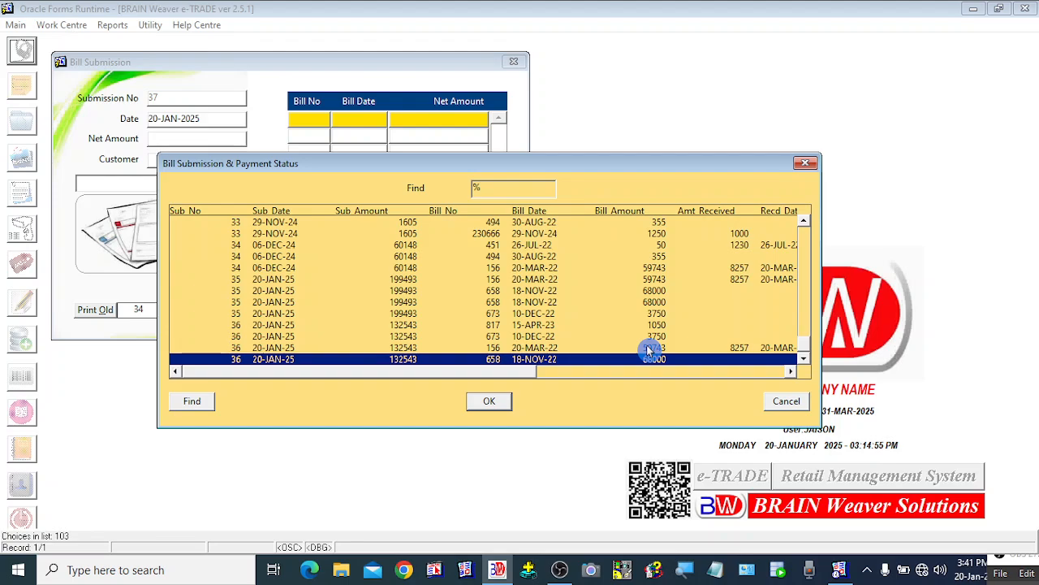
Compare the submission amounts of the last three submissions in the status list and close it
{"action": "left_click_drag", "start_coordinate": [374, 173], "coordinate": [456, 179]}
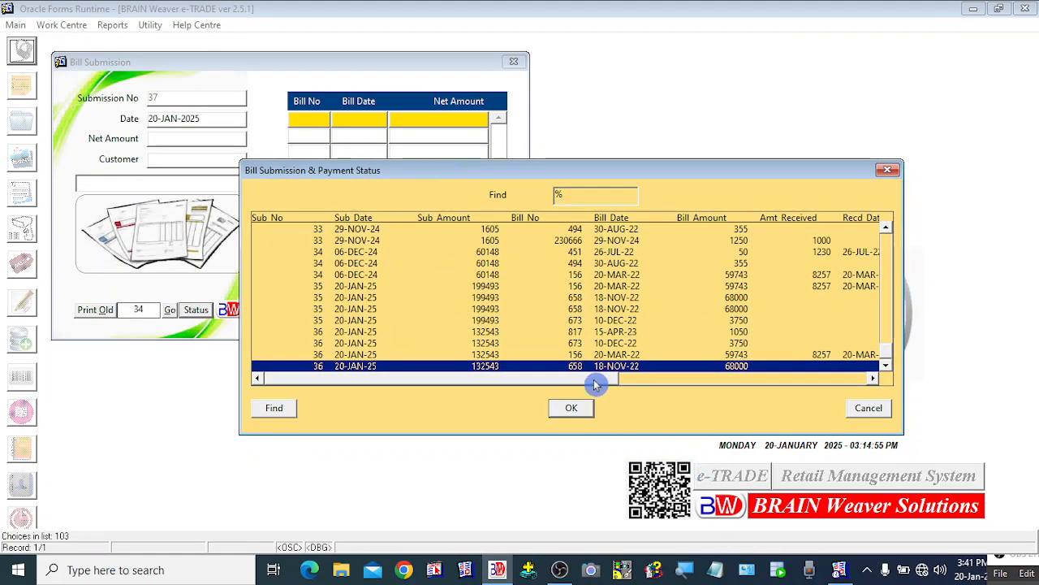
{"action": "left_click_drag", "start_coordinate": [599, 386], "coordinate": [451, 384]}
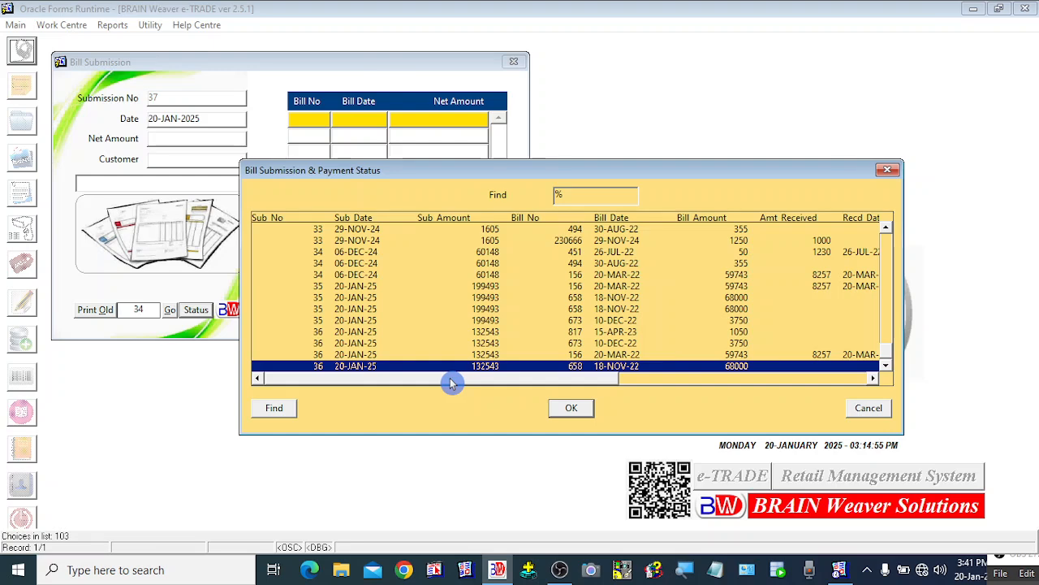
{"action": "left_click", "coordinate": [488, 333]}
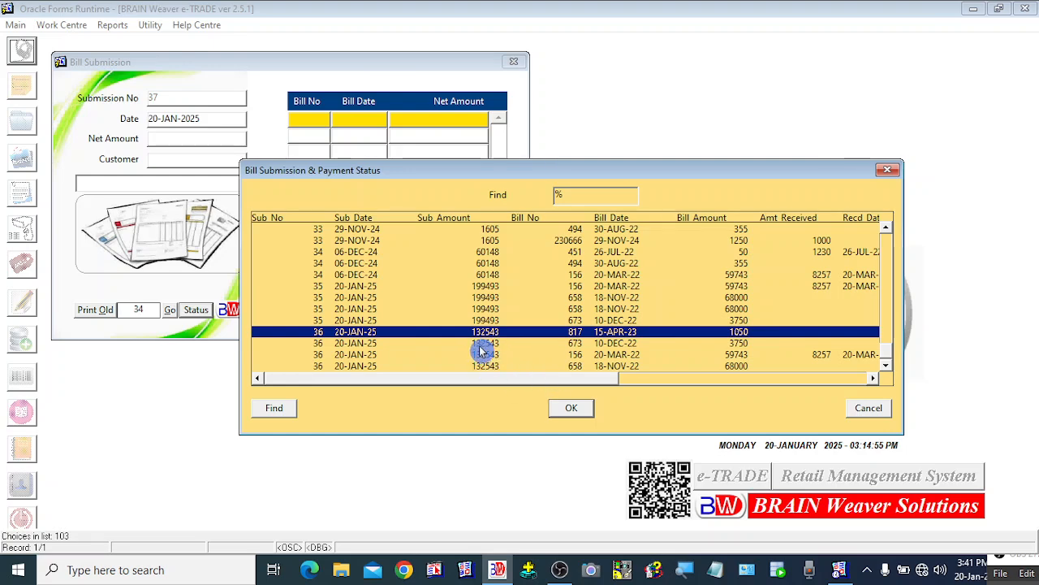
{"action": "left_click", "coordinate": [484, 343]}
{"action": "left_click", "coordinate": [488, 323]}
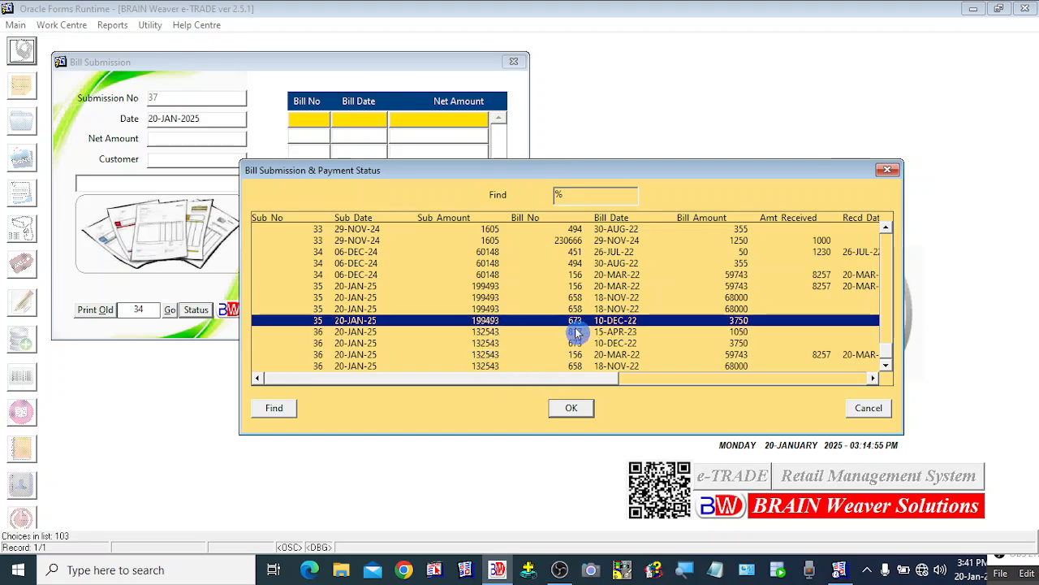
{"action": "left_click", "coordinate": [498, 287]}
{"action": "left_click", "coordinate": [494, 252]}
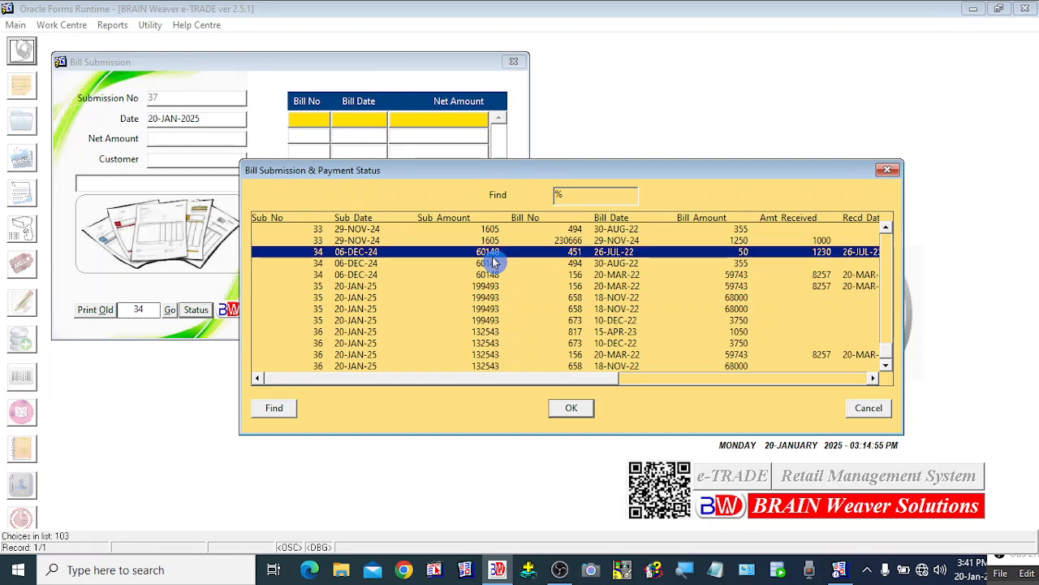
{"action": "left_click", "coordinate": [867, 409]}
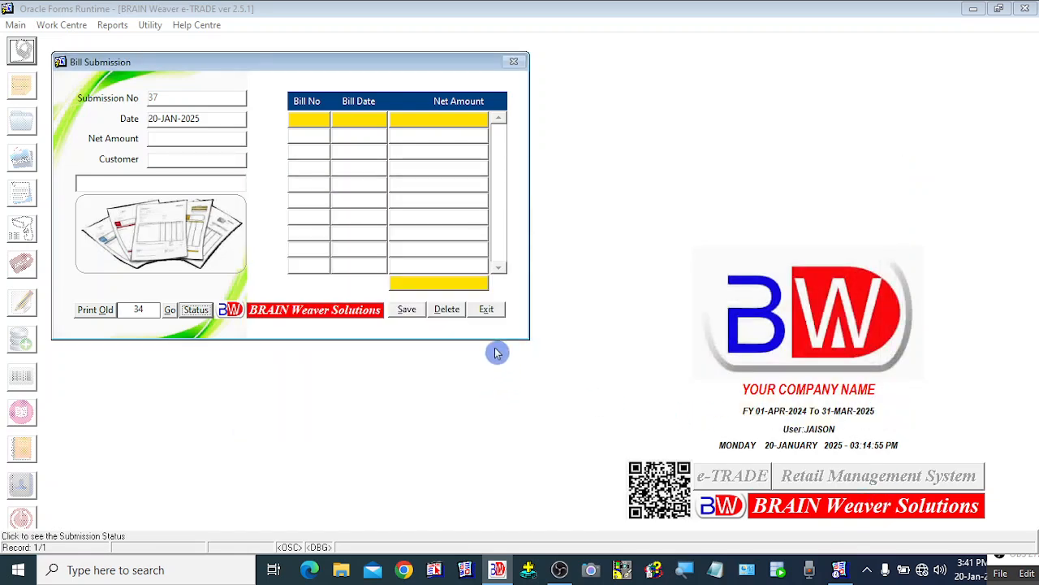
Exit the Bill Submission form and locate the Prepare Bill Submission command without opening it
{"action": "left_click", "coordinate": [492, 310]}
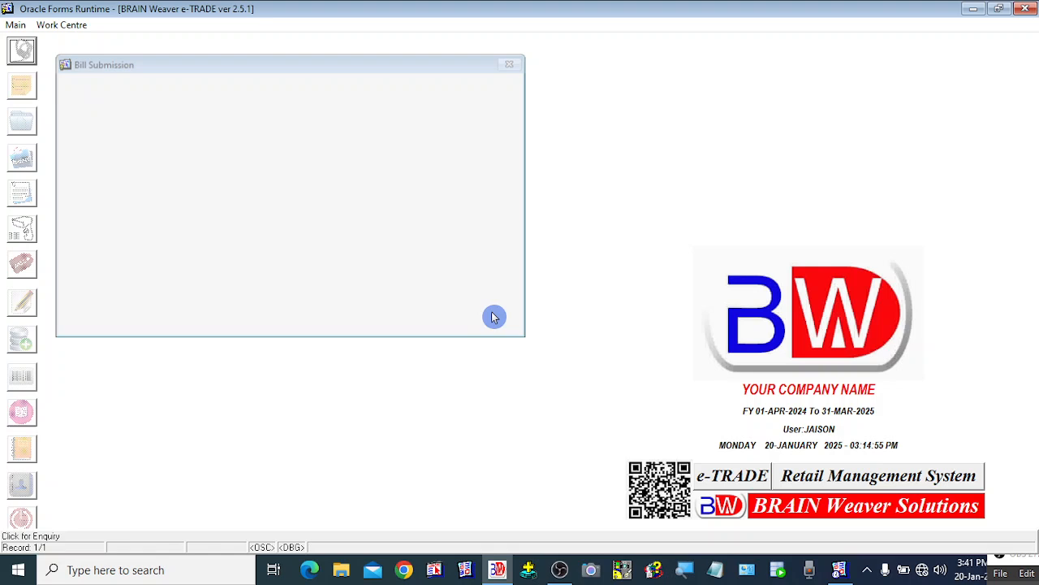
{"action": "left_click", "coordinate": [71, 25]}
{"action": "mouse_move", "coordinate": [200, 382]}
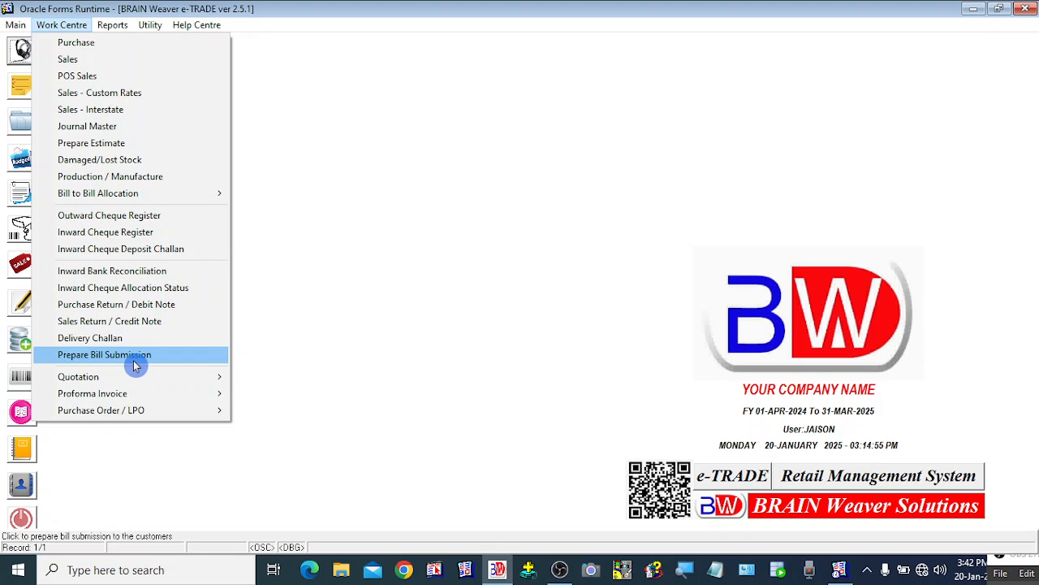
{"action": "left_click", "coordinate": [388, 341]}
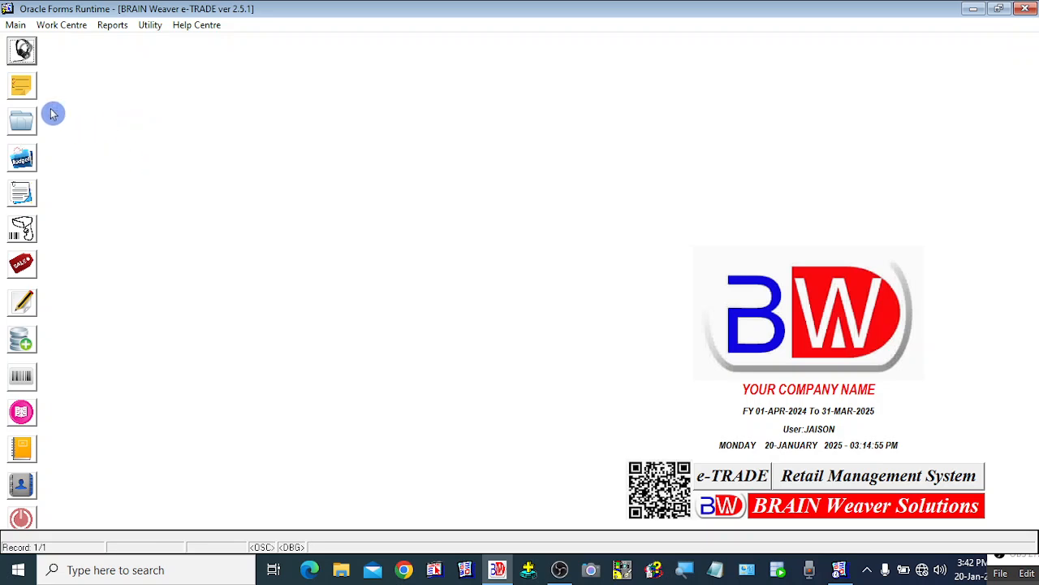
Open the Manage Enquiry form and inspect its entry fields for name, contact numbers and brief of the enquiry
{"action": "left_click", "coordinate": [22, 52]}
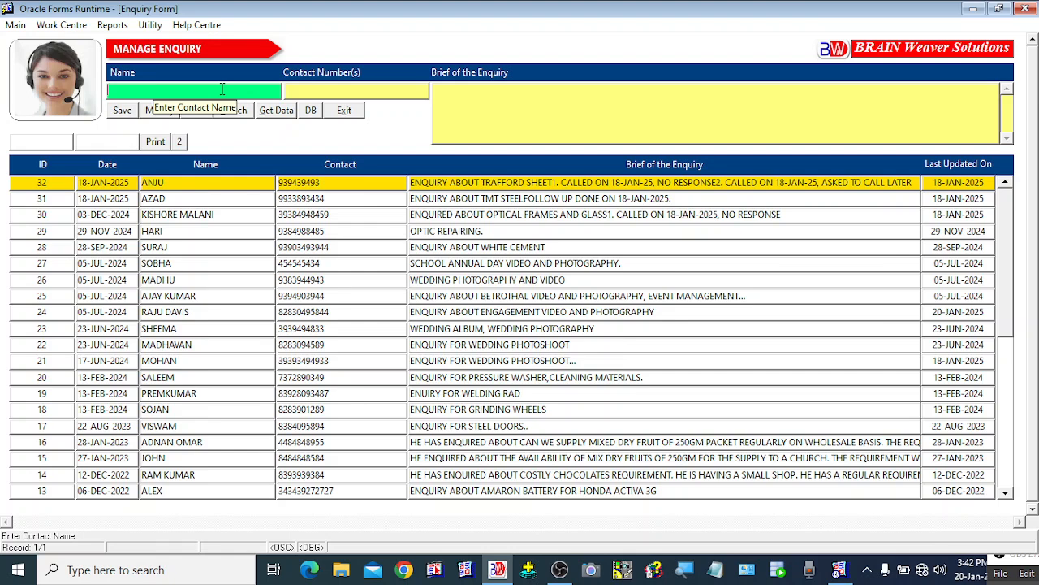
{"action": "left_click", "coordinate": [343, 92]}
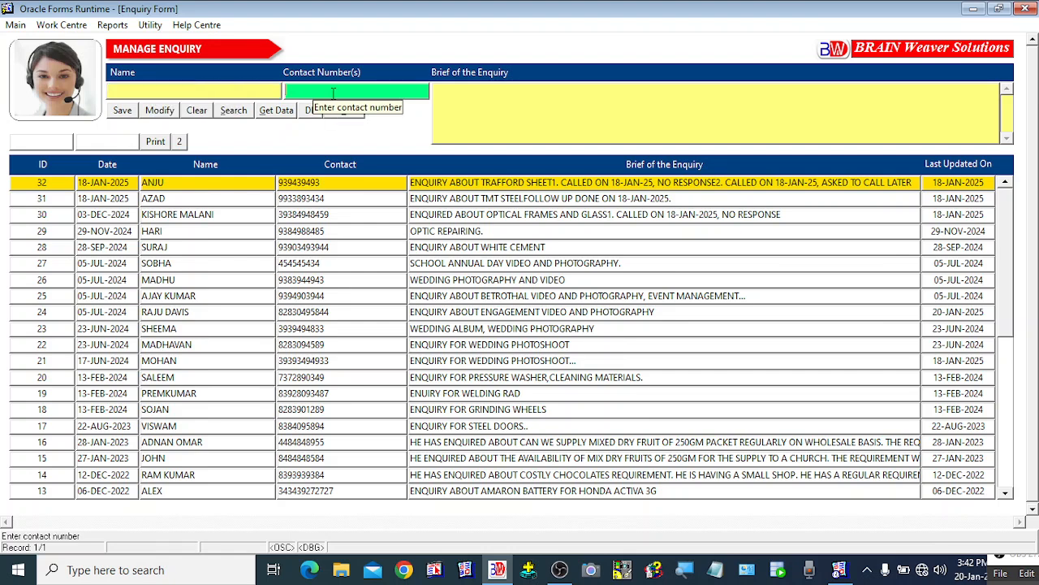
{"action": "left_click", "coordinate": [490, 107]}
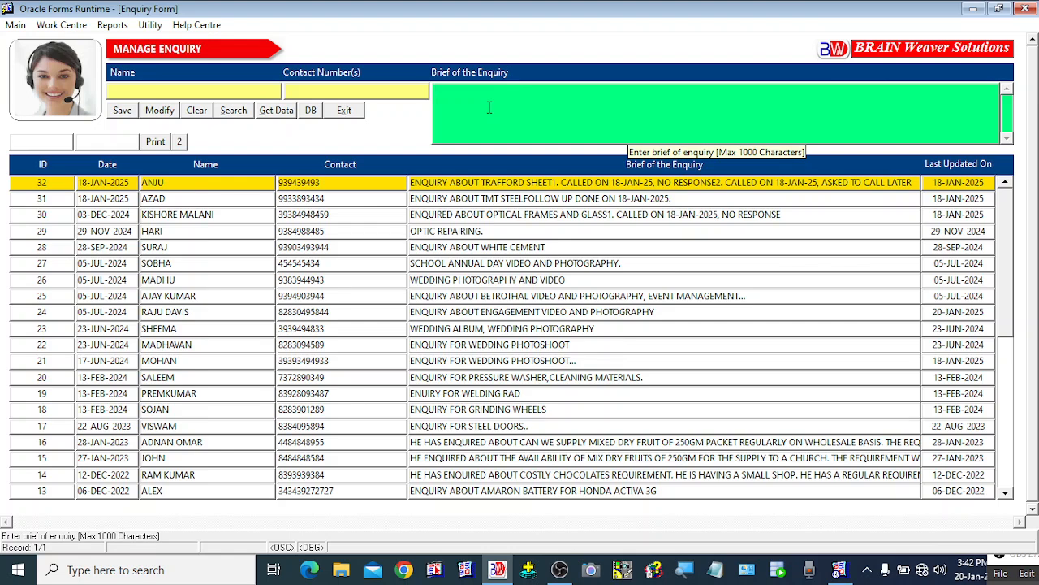
Go through the five most recent records in the enquiry list one by one
{"action": "left_click", "coordinate": [199, 209]}
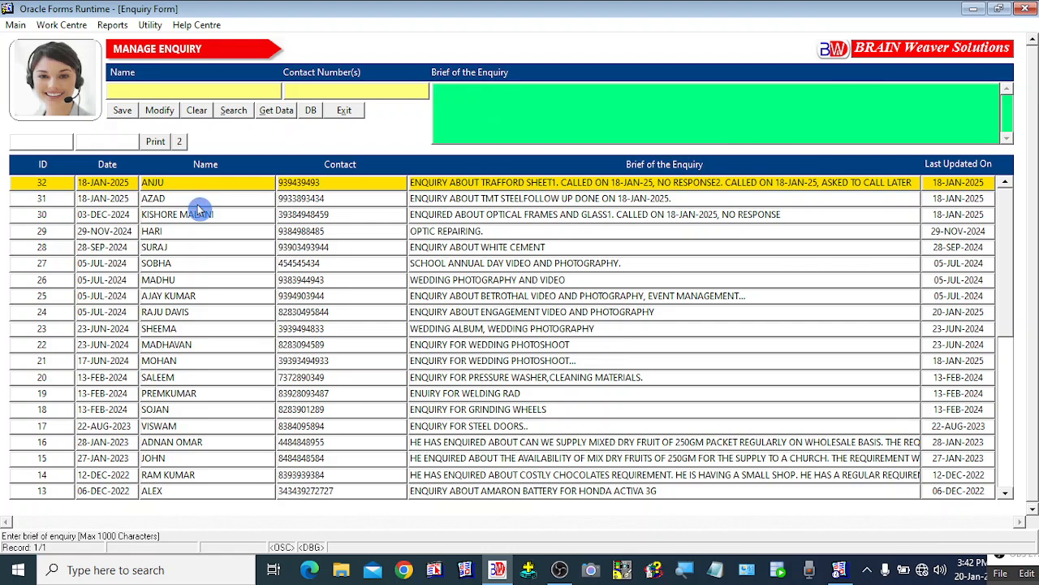
{"action": "left_click", "coordinate": [165, 198]}
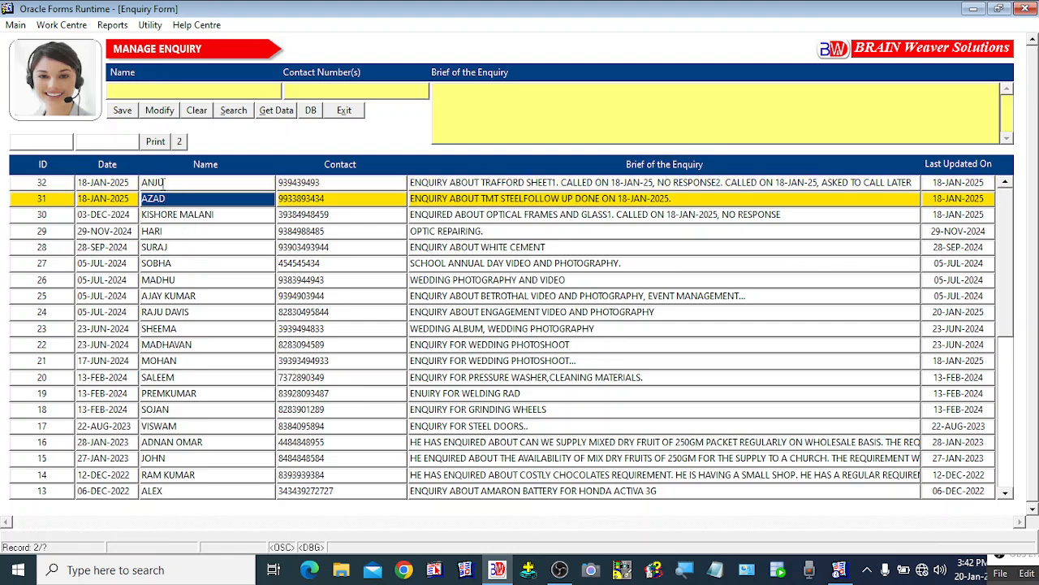
{"action": "left_click", "coordinate": [163, 182]}
{"action": "left_click", "coordinate": [173, 199]}
{"action": "left_click", "coordinate": [167, 214]}
{"action": "left_click", "coordinate": [167, 233]}
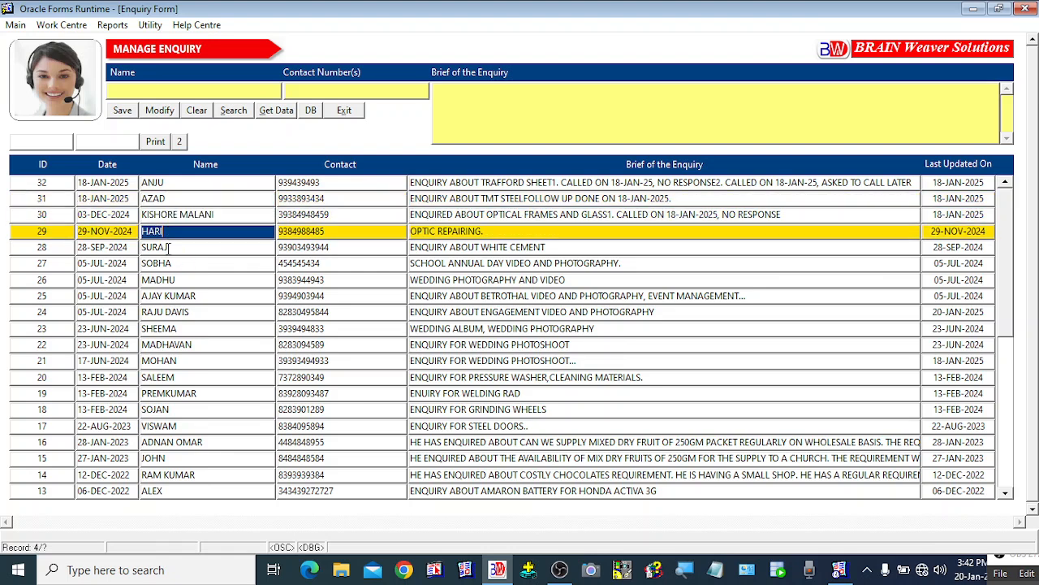
{"action": "left_click", "coordinate": [169, 249]}
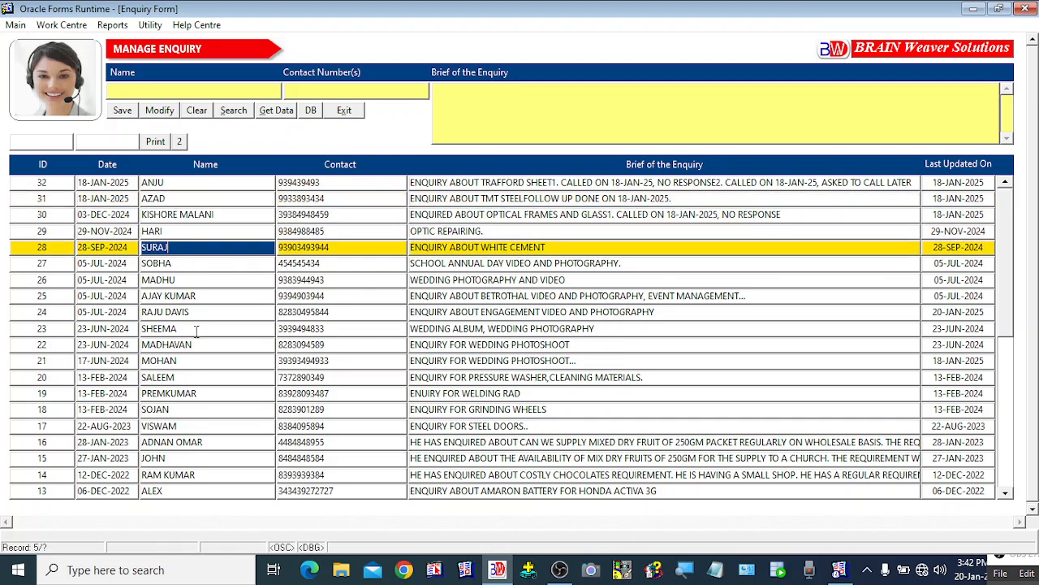
Examine the dates, briefs and follow-up notes of the enquiries with IDs 25 to 32 in the list
{"action": "left_click", "coordinate": [169, 263]}
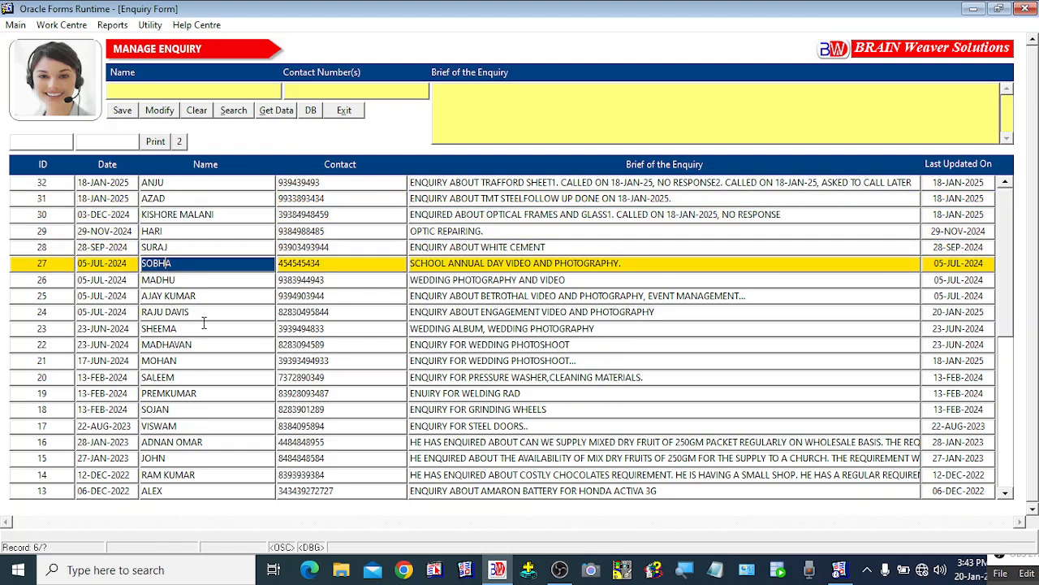
{"action": "left_click", "coordinate": [159, 183]}
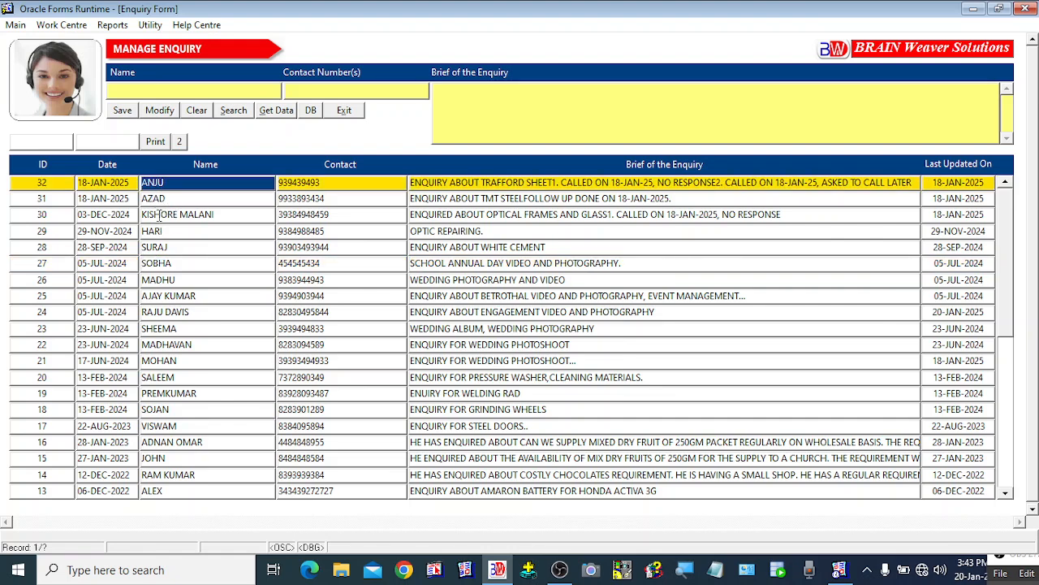
{"action": "left_click", "coordinate": [160, 215]}
{"action": "left_click", "coordinate": [170, 264]}
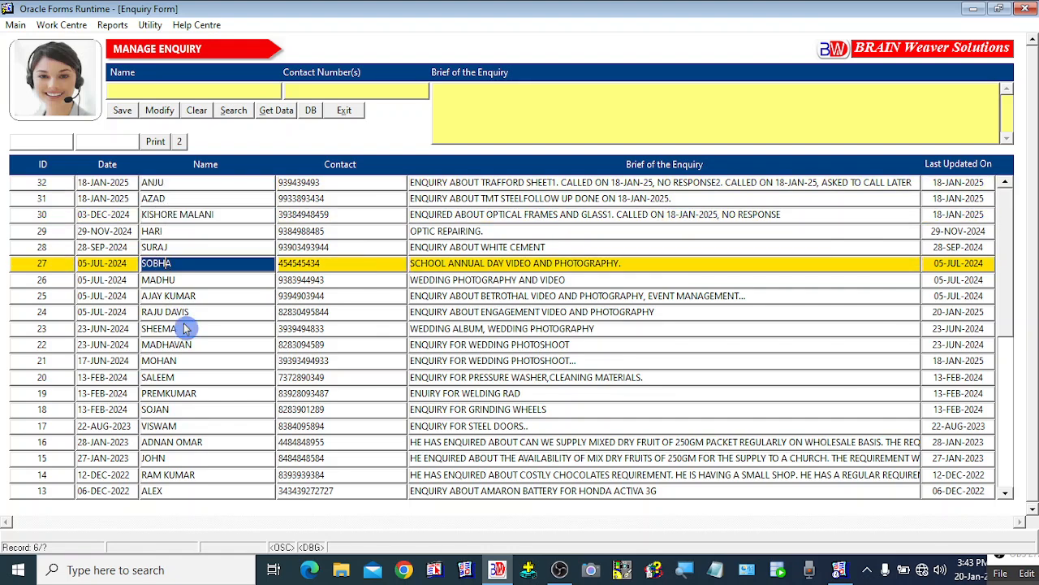
{"action": "left_click", "coordinate": [177, 295]}
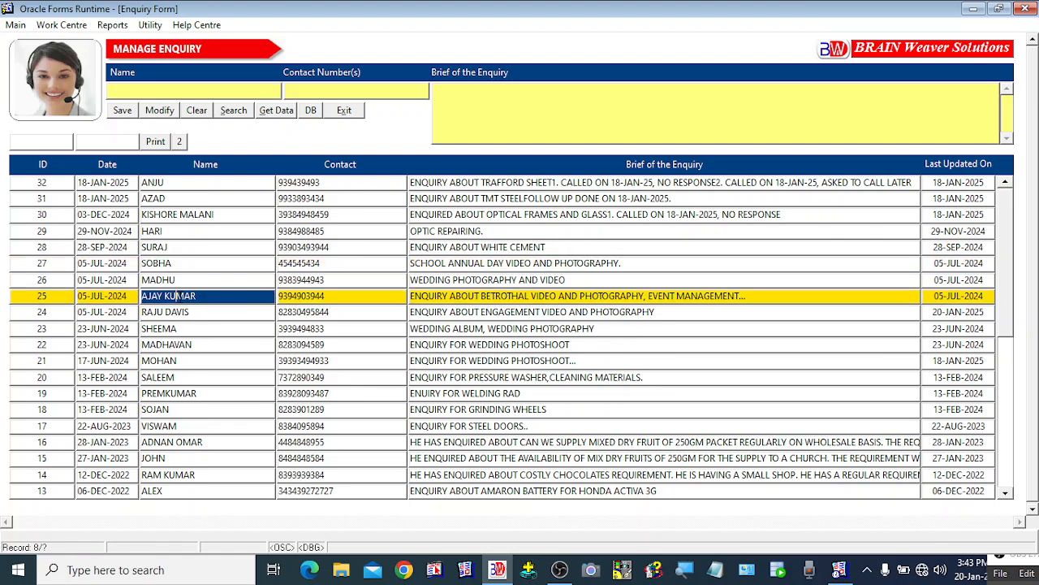
{"action": "left_click", "coordinate": [171, 247]}
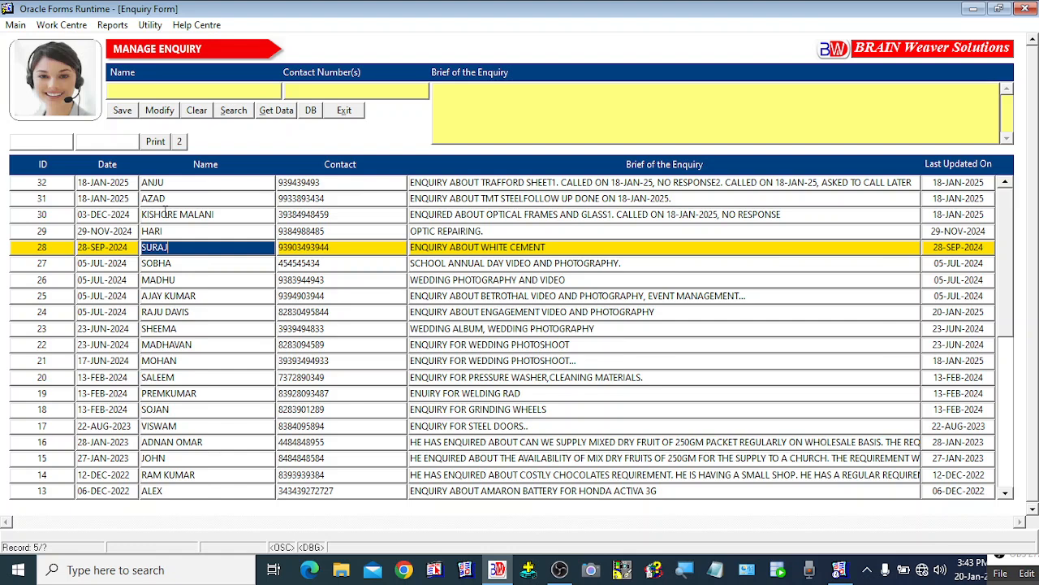
{"action": "left_click", "coordinate": [170, 198]}
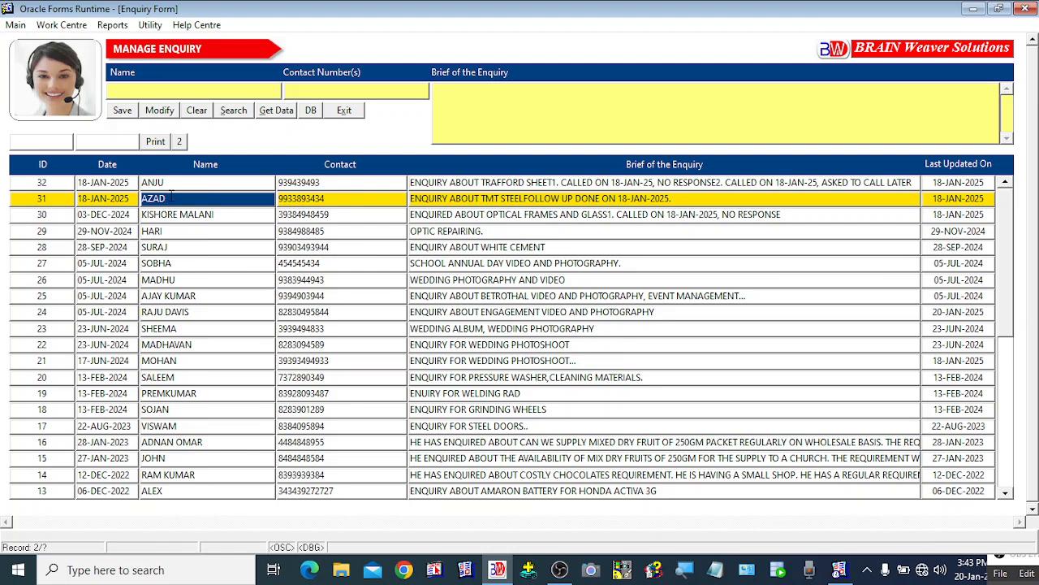
{"action": "left_click", "coordinate": [165, 183]}
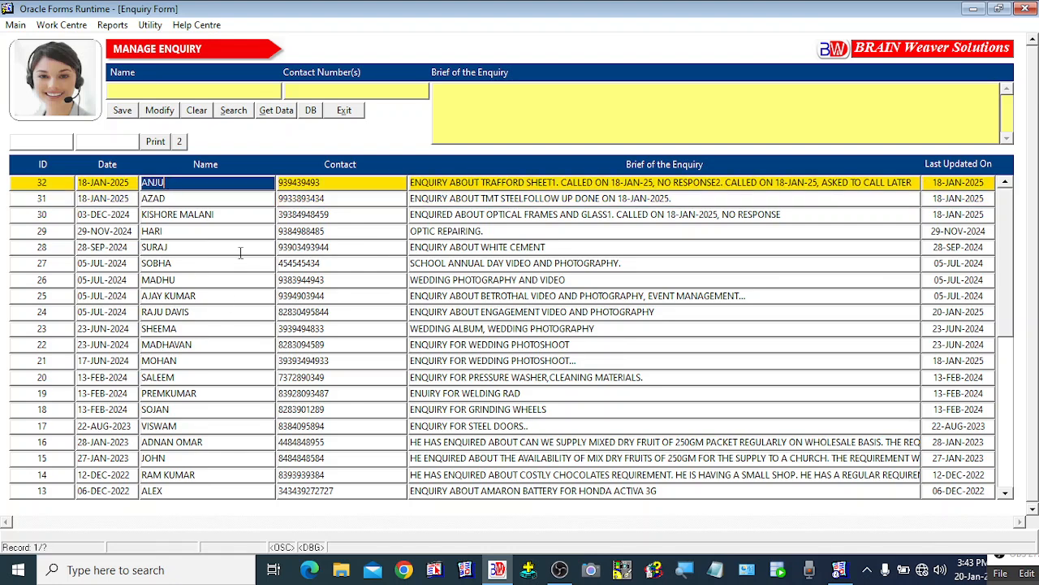
{"action": "left_click", "coordinate": [187, 214]}
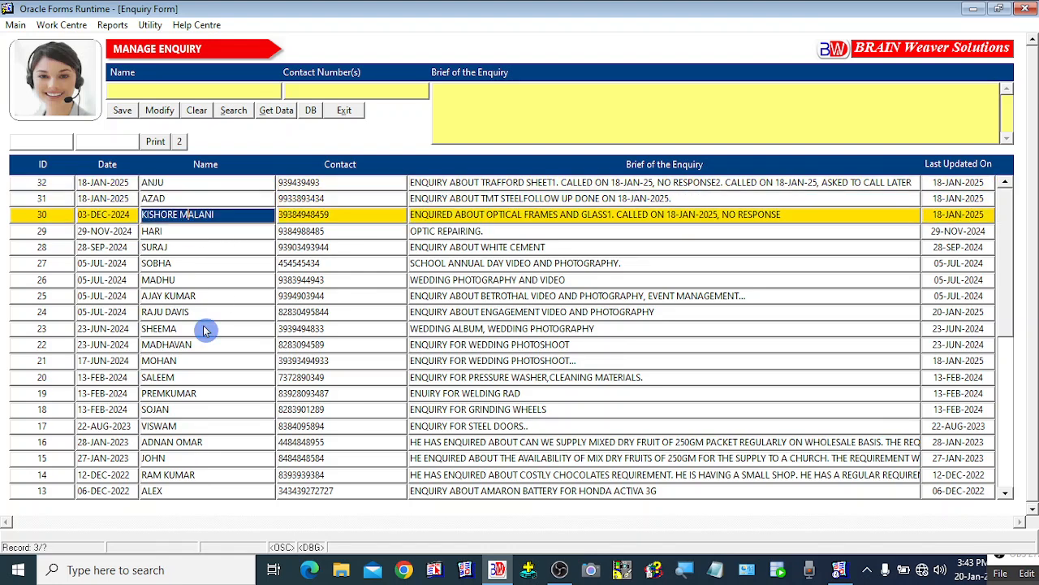
{"action": "left_click", "coordinate": [172, 248]}
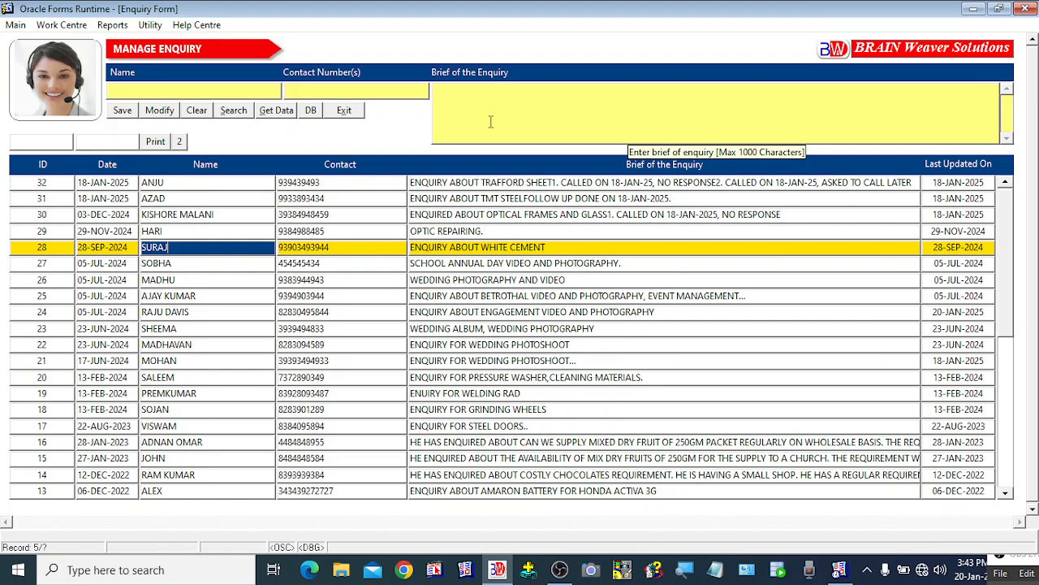
{"action": "left_click", "coordinate": [185, 215]}
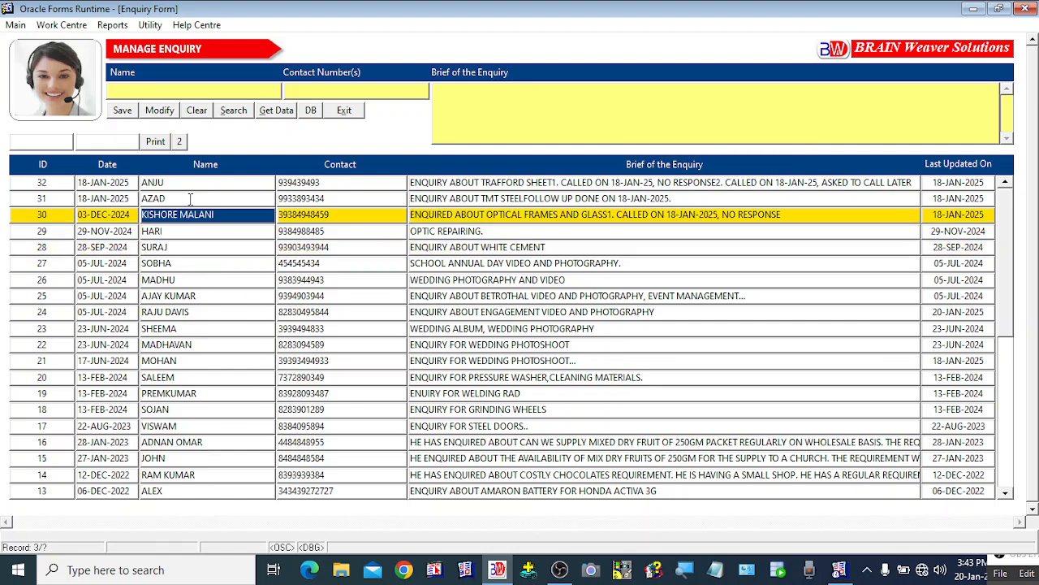
{"action": "left_click", "coordinate": [189, 199]}
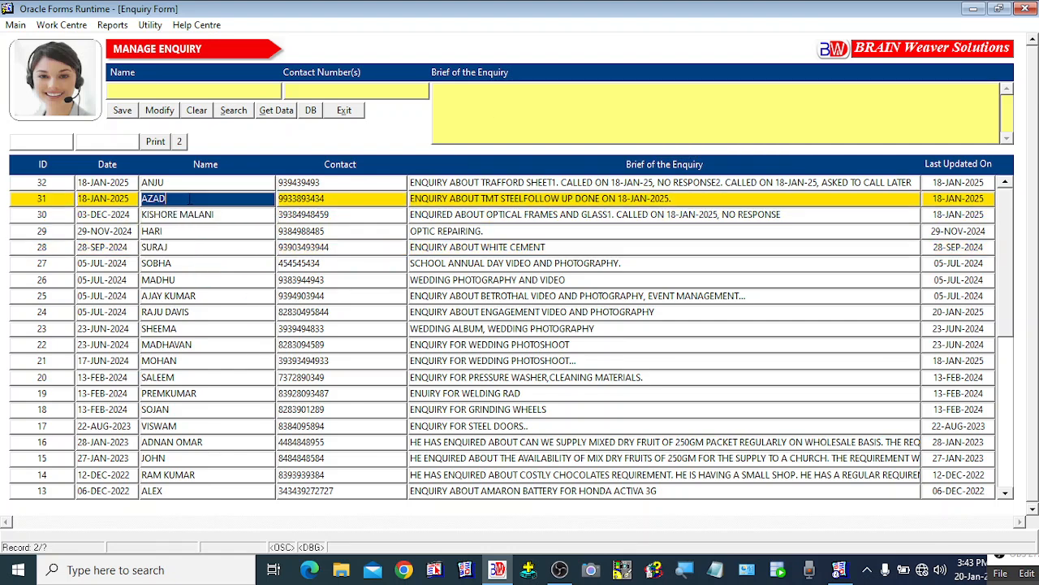
{"action": "left_click", "coordinate": [183, 231]}
{"action": "left_click", "coordinate": [182, 264]}
{"action": "left_click", "coordinate": [192, 185]}
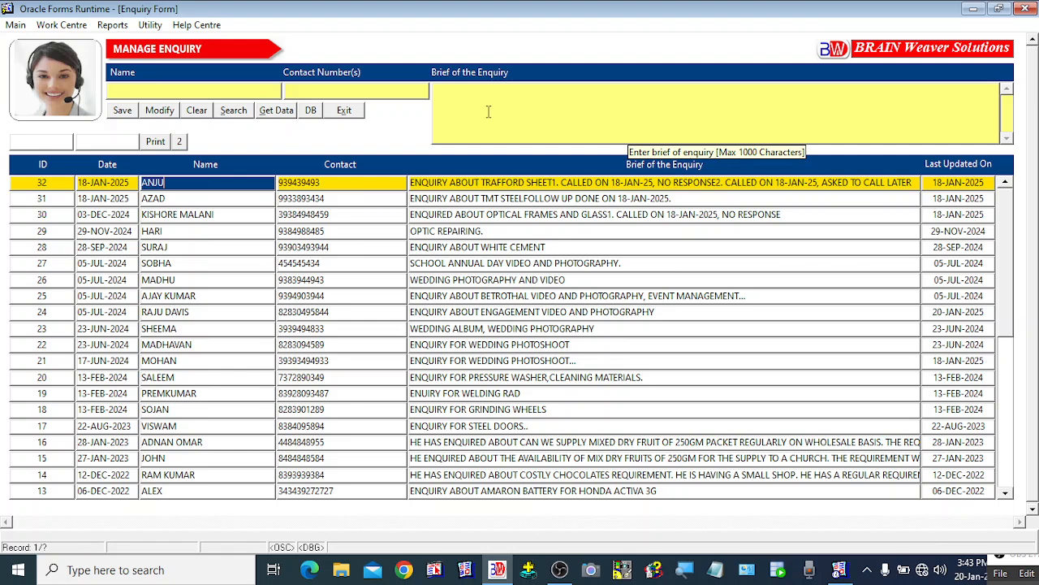
{"action": "left_click", "coordinate": [209, 263]}
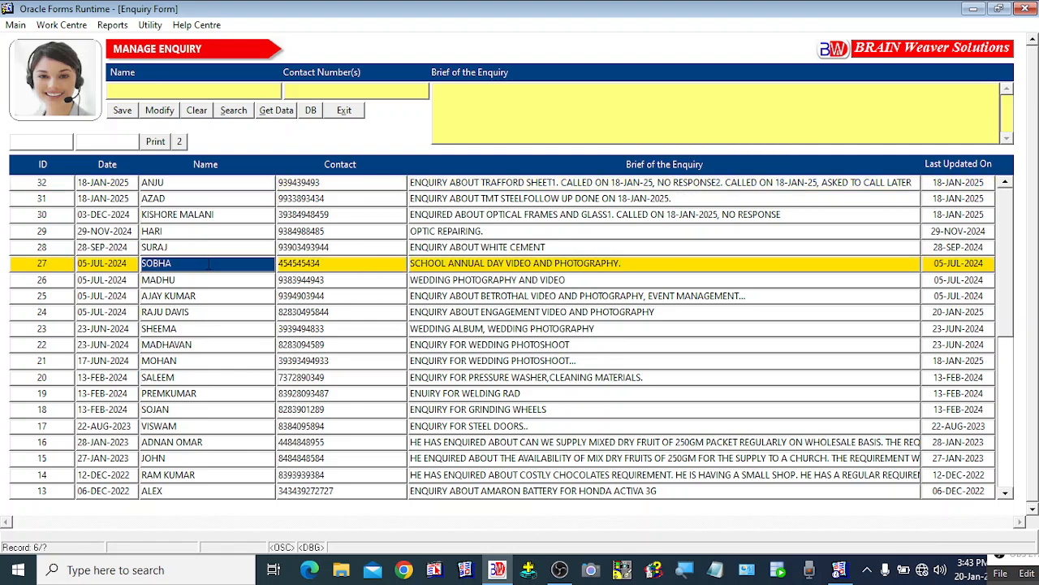
{"action": "left_click", "coordinate": [180, 184]}
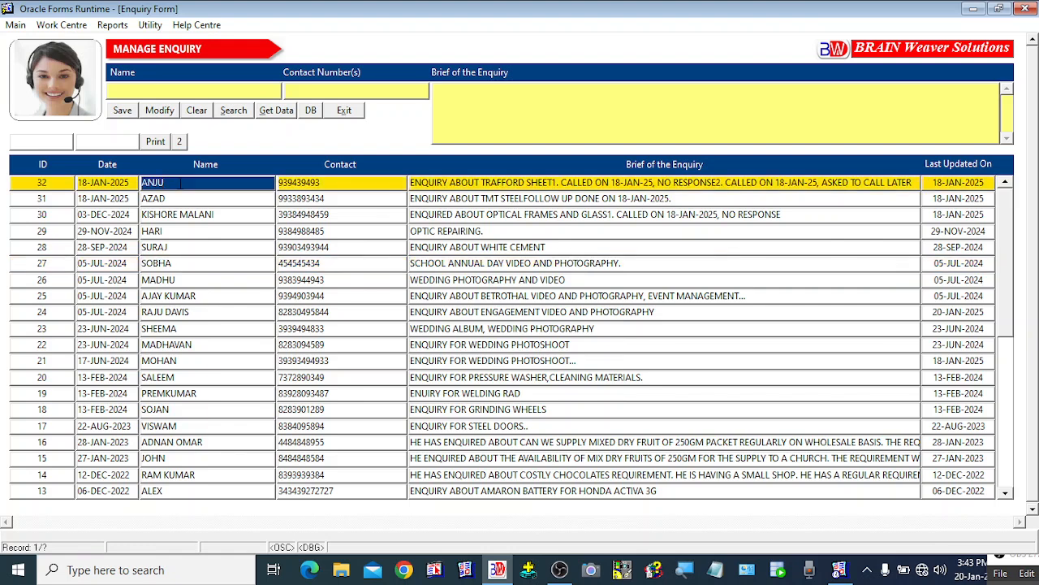
{"action": "left_click", "coordinate": [166, 198]}
{"action": "left_click", "coordinate": [171, 186]}
{"action": "left_click", "coordinate": [178, 246]}
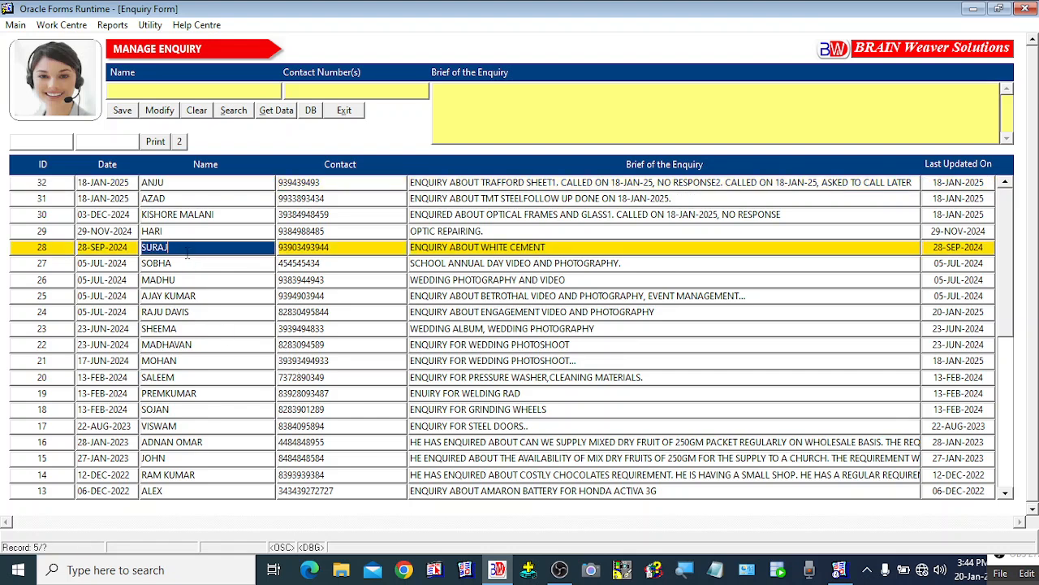
Open enquiry ID 32 for modification and add the brief line "3. HE TOLD HE WILL GIVE US THE ORDER IN THE NEXT WEEK"
{"action": "left_click", "coordinate": [166, 182]}
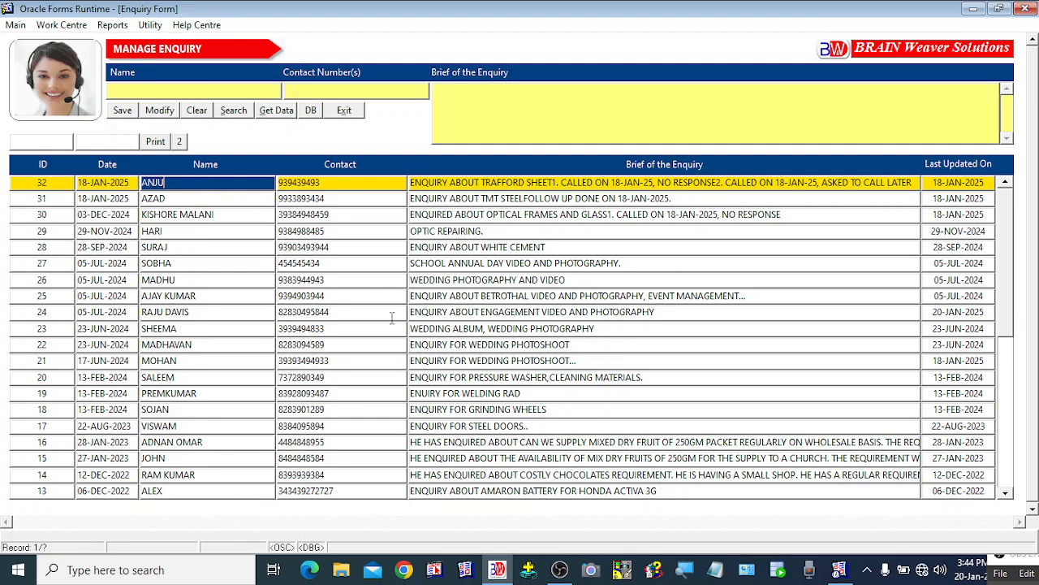
{"action": "left_click", "coordinate": [156, 110]}
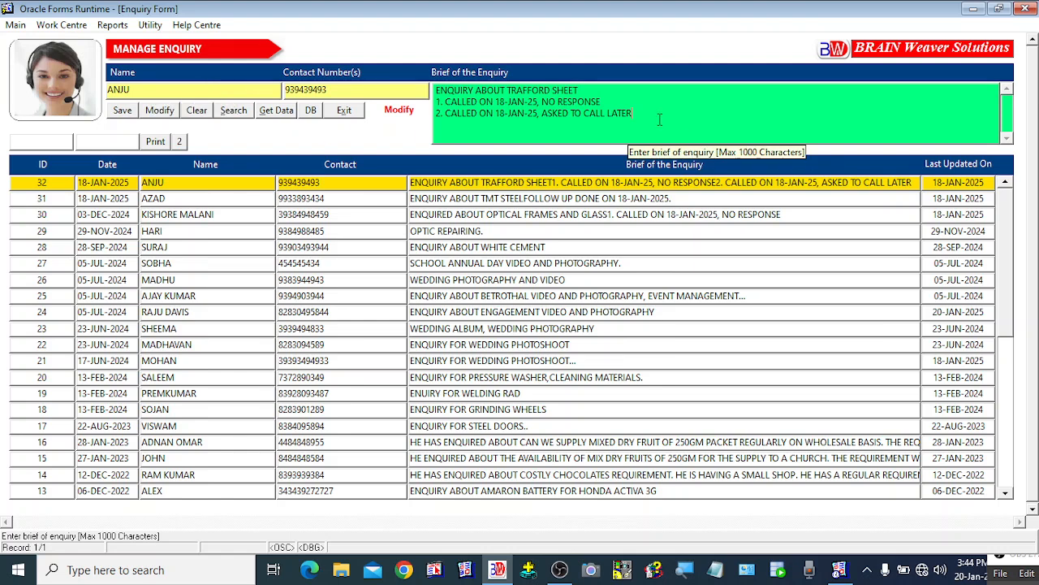
{"action": "key", "text": "Return"}
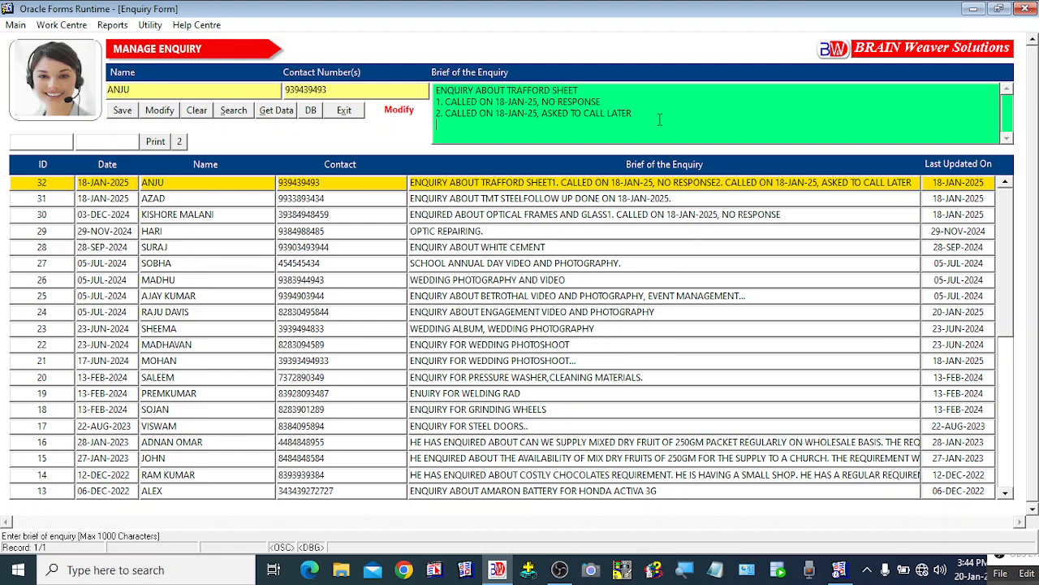
{"action": "type", "text": "3.HE TOLD HE WILL GIVE US"}
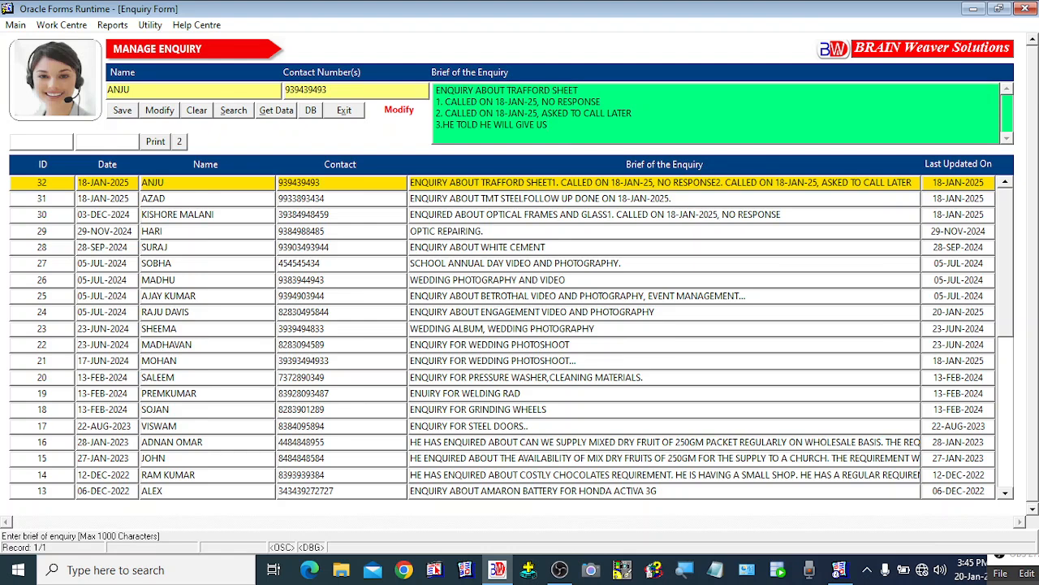
{"action": "type", "text": " THE ORDER IN THE NEXT WEEK"}
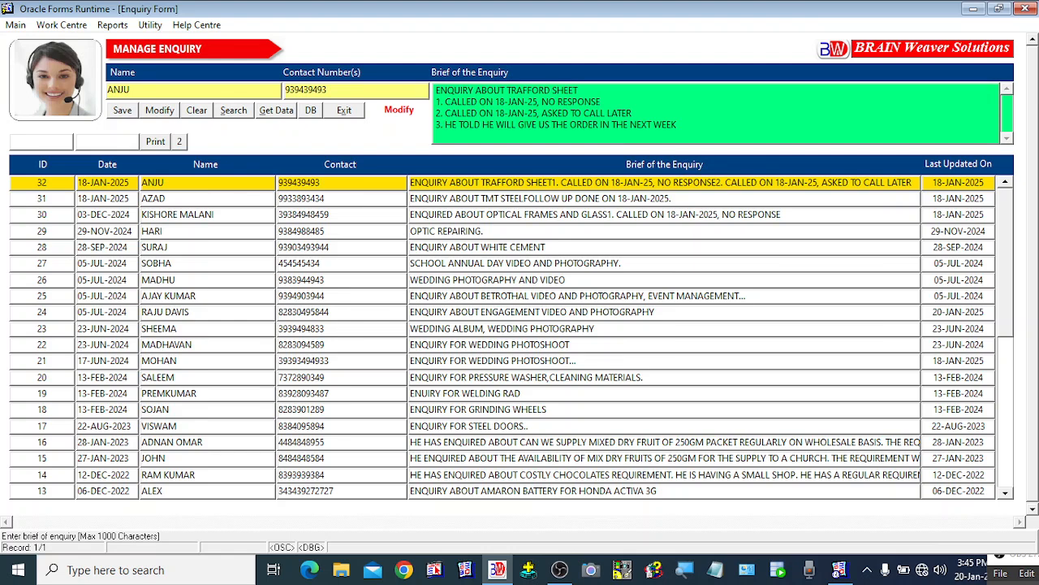
Insert "CALLED ON 20-JAN-202, " before "HE TOLD" in the third line of the enquiry brief
{"action": "type", "text": "C"}
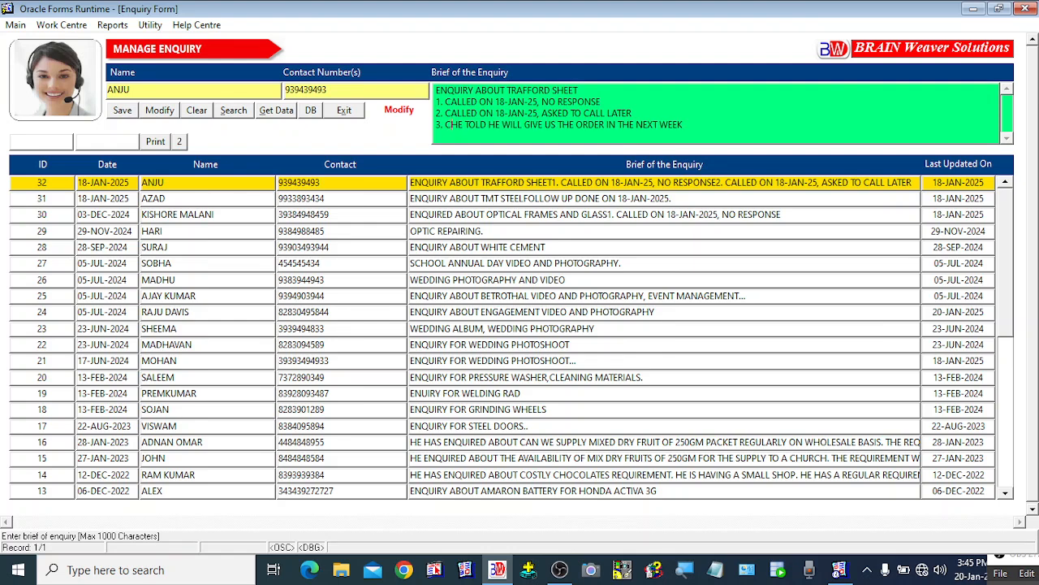
{"action": "type", "text": "ALLED ON "}
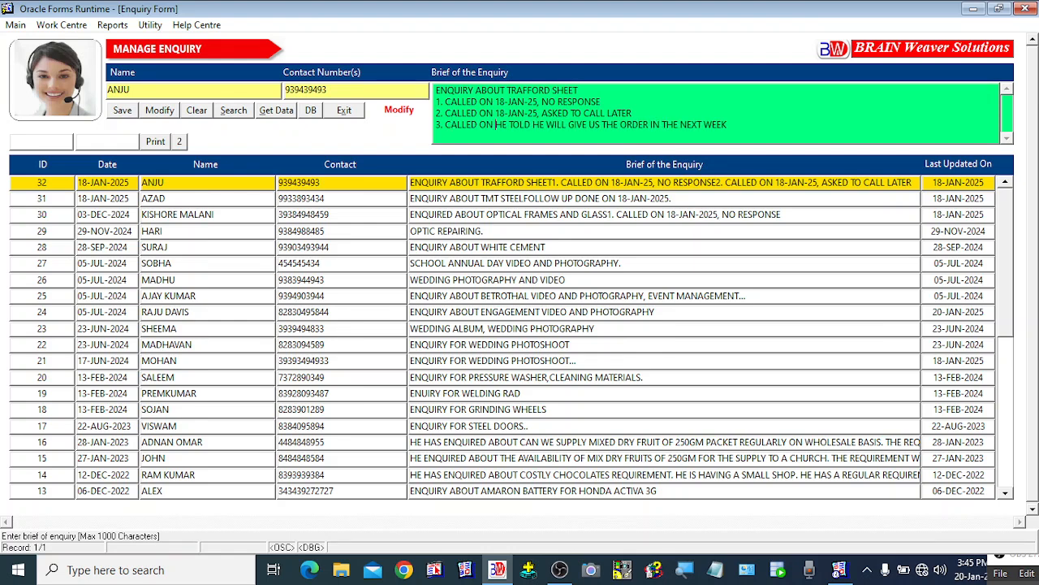
{"action": "type", "text": "20-JN"}
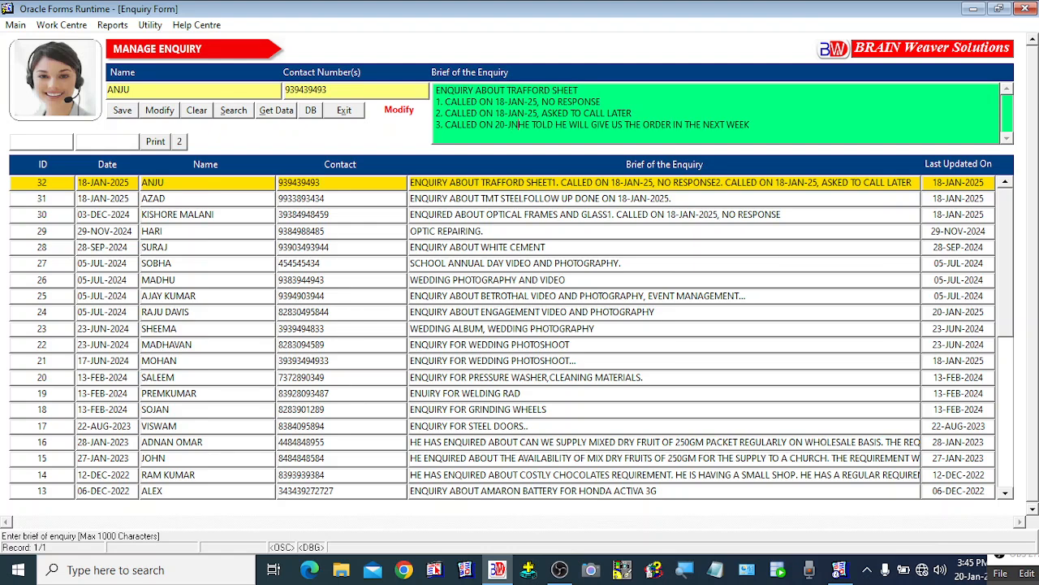
{"action": "type", "text": "-202"}
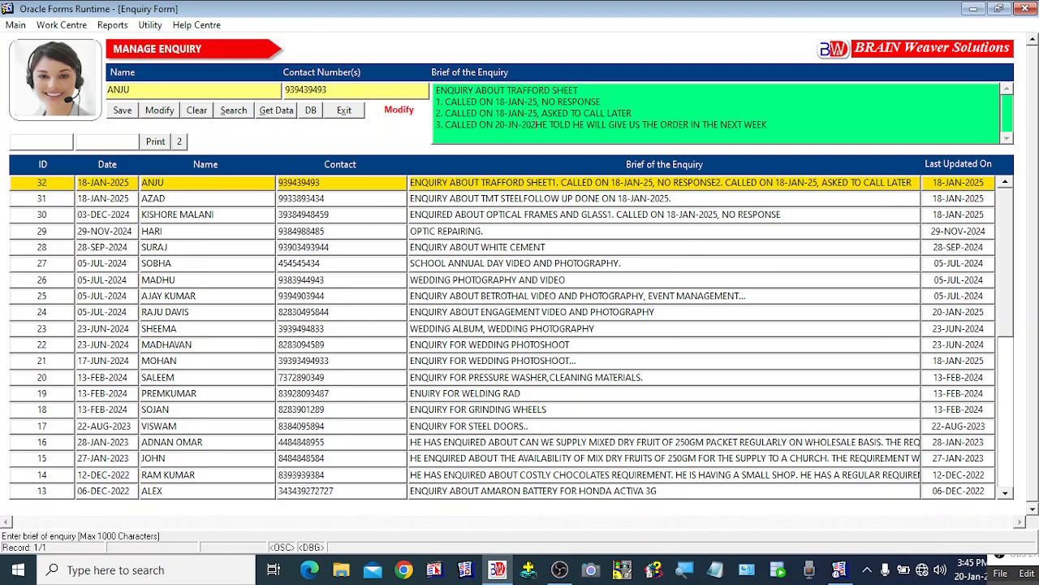
{"action": "type", "text": ","}
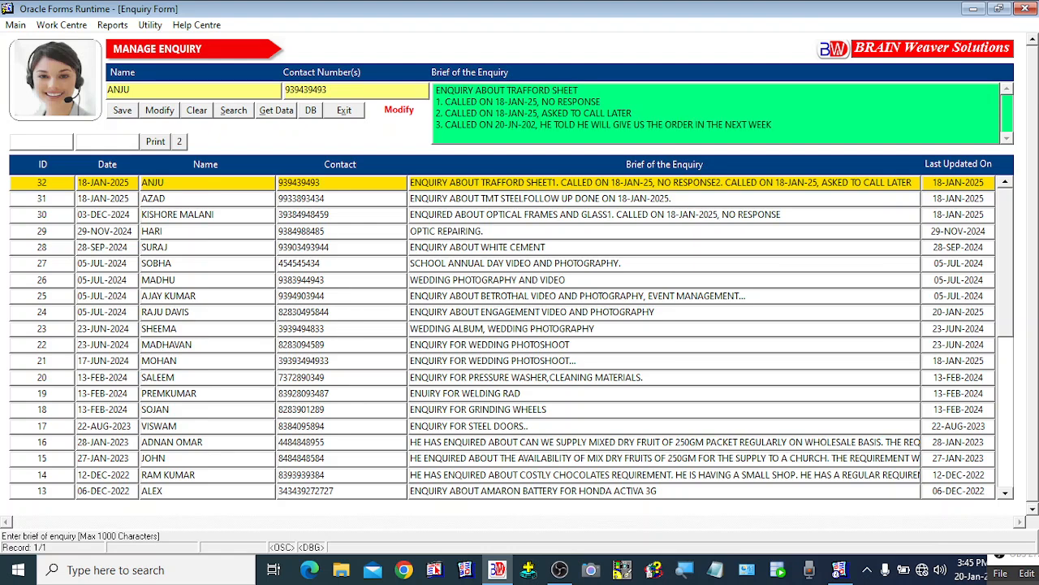
{"action": "left_click", "coordinate": [516, 125]}
{"action": "type", "text": "A"}
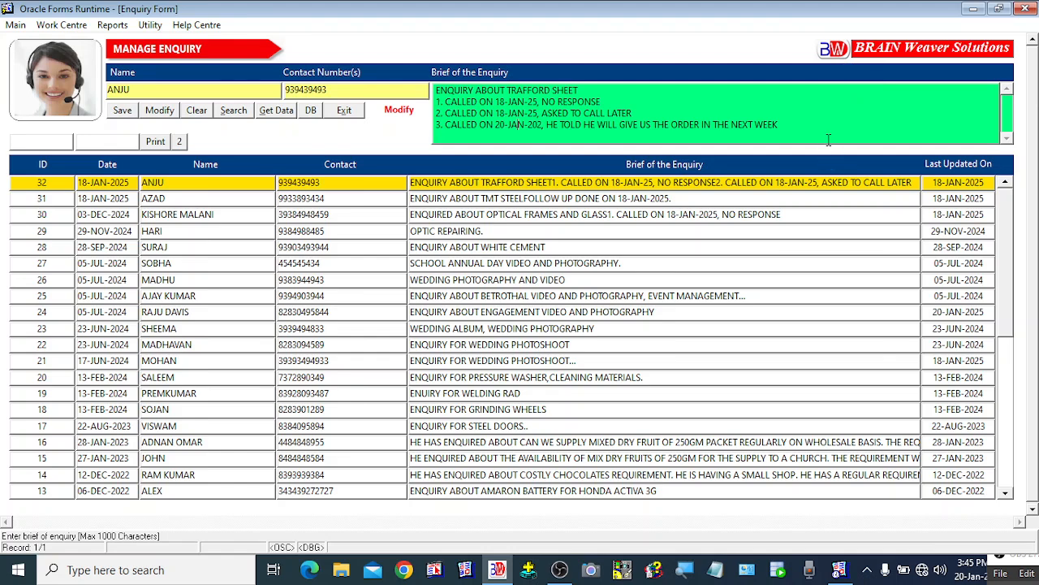
Save the modified enquiry and accept the confirmation
{"action": "left_click", "coordinate": [803, 124]}
{"action": "left_click", "coordinate": [127, 116]}
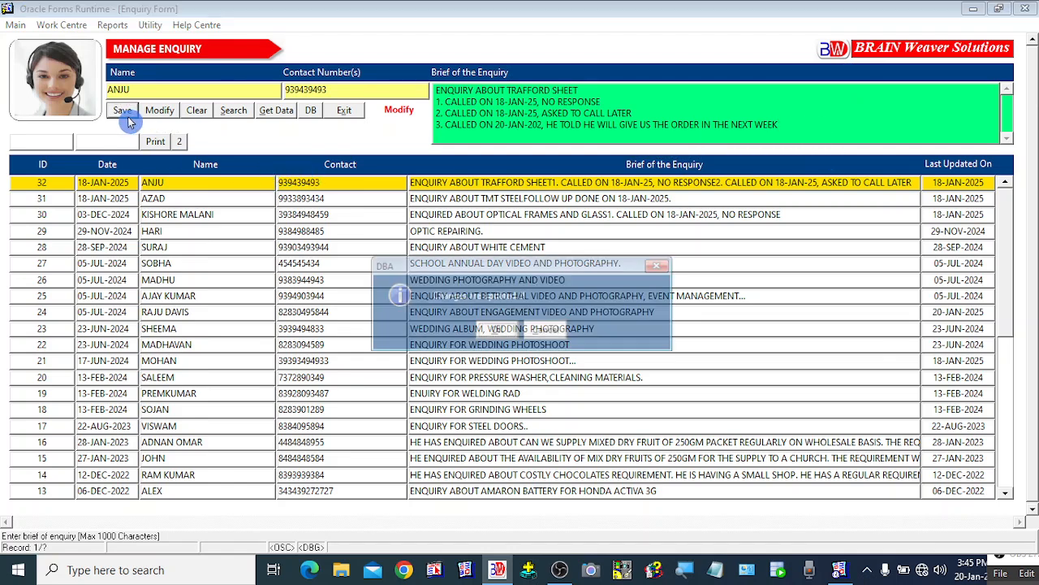
{"action": "left_click", "coordinate": [495, 330]}
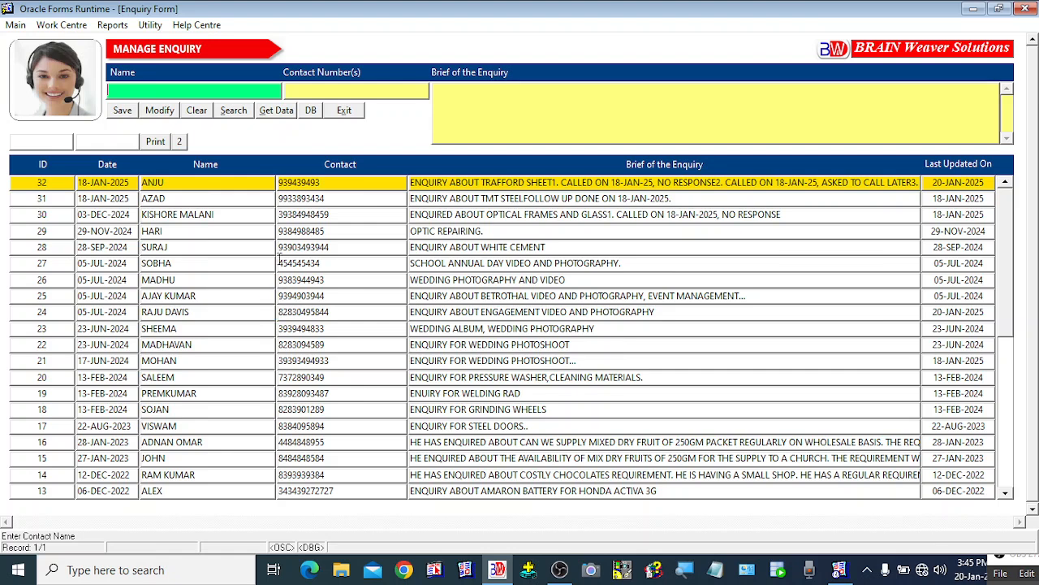
{"action": "left_click", "coordinate": [185, 198]}
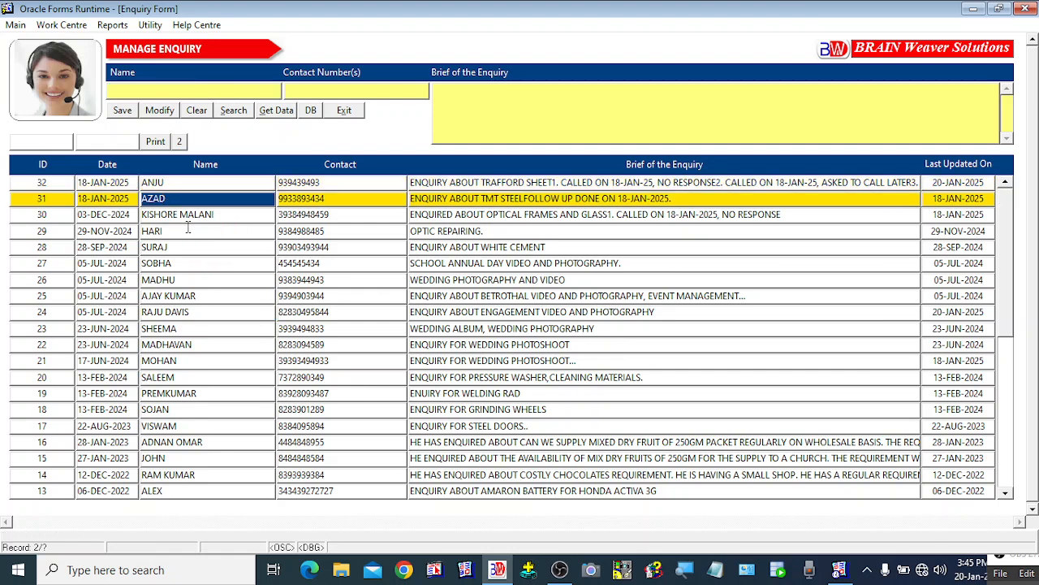
{"action": "left_click", "coordinate": [186, 229]}
{"action": "left_click", "coordinate": [188, 265]}
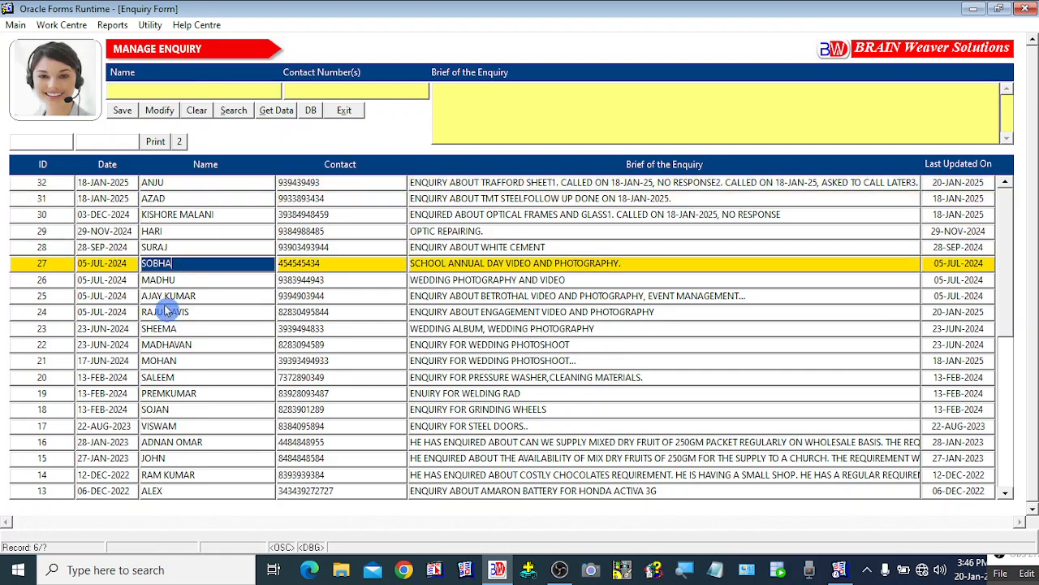
{"action": "left_click", "coordinate": [175, 297]}
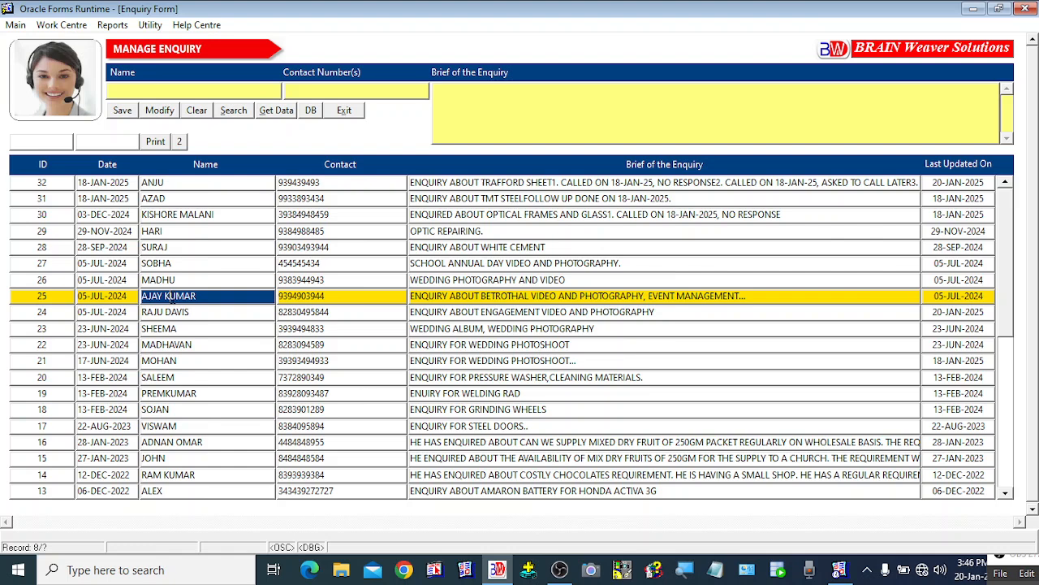
{"action": "left_click", "coordinate": [165, 231]}
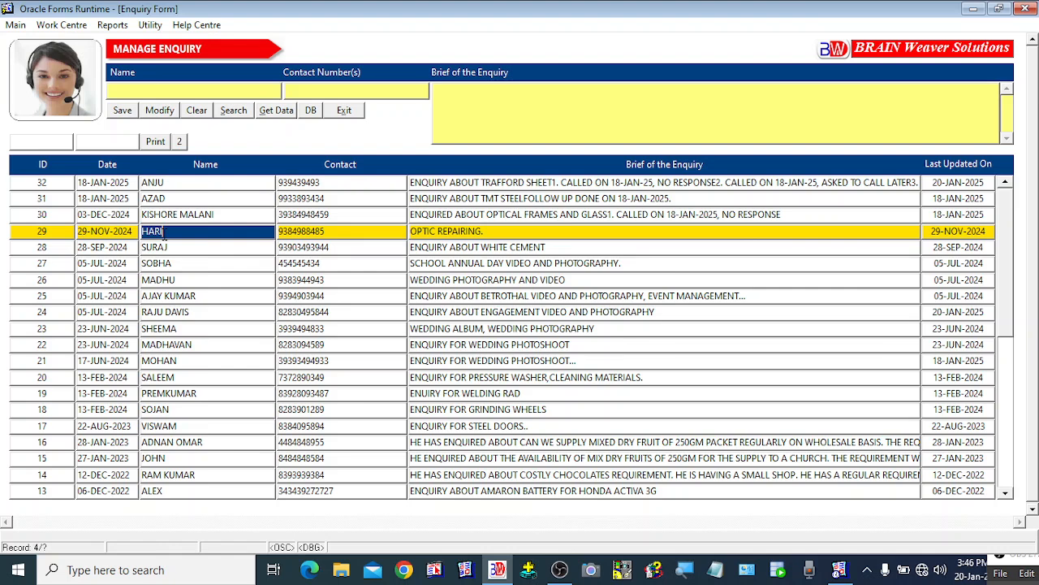
Set the enquiry report period to start on 15-JAN-2025 and end on 20-JAN-2025
{"action": "left_click", "coordinate": [42, 142]}
{"action": "left_click", "coordinate": [97, 142]}
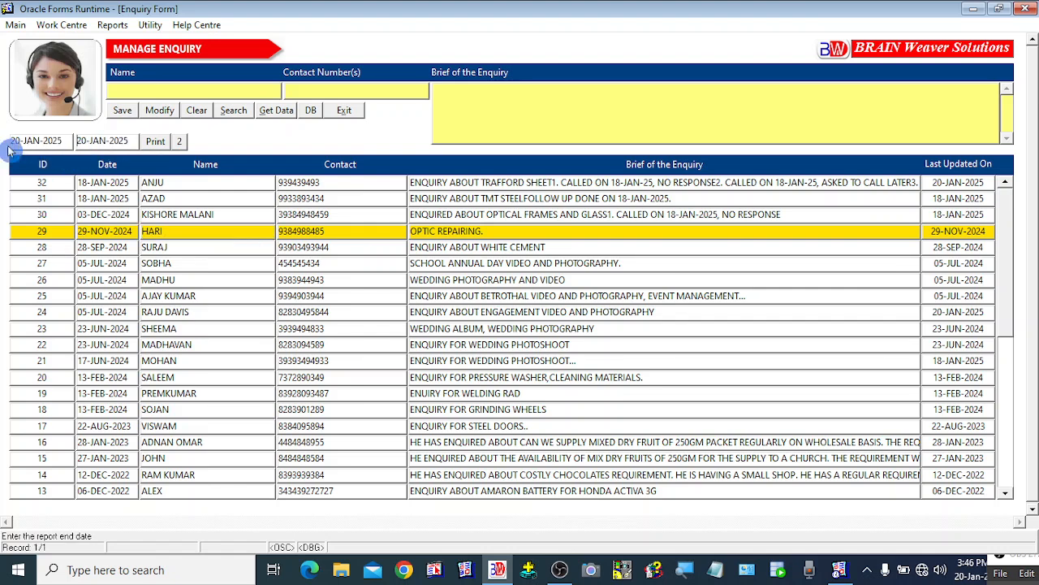
{"action": "left_click", "coordinate": [12, 139]}
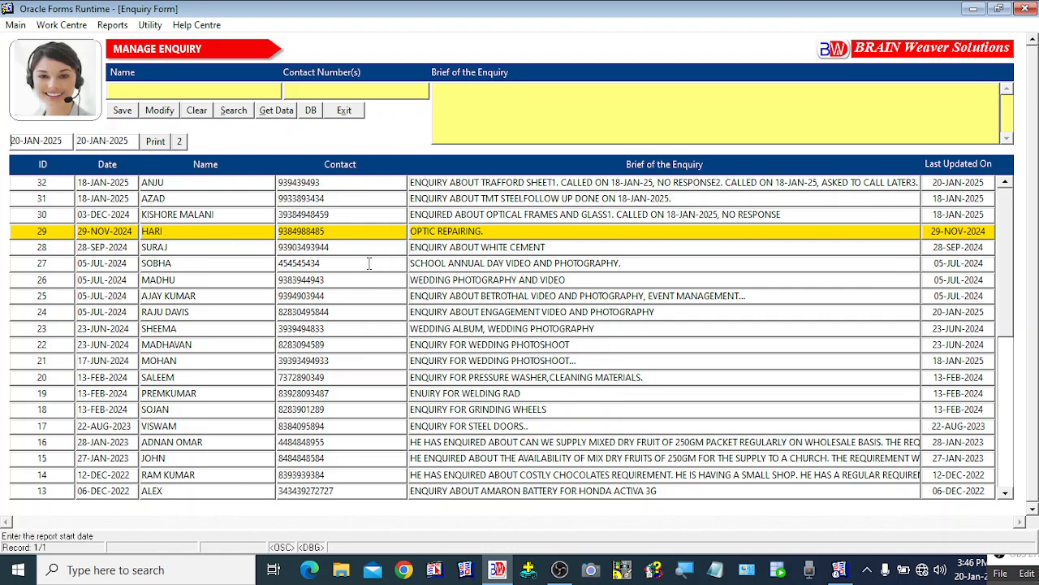
{"action": "key", "text": "Delete"}
{"action": "key", "text": "Delete"}
{"action": "type", "text": "1"}
{"action": "type", "text": "8"}
{"action": "key", "text": "BackSpace"}
{"action": "type", "text": "5"}
{"action": "left_click", "coordinate": [199, 203]}
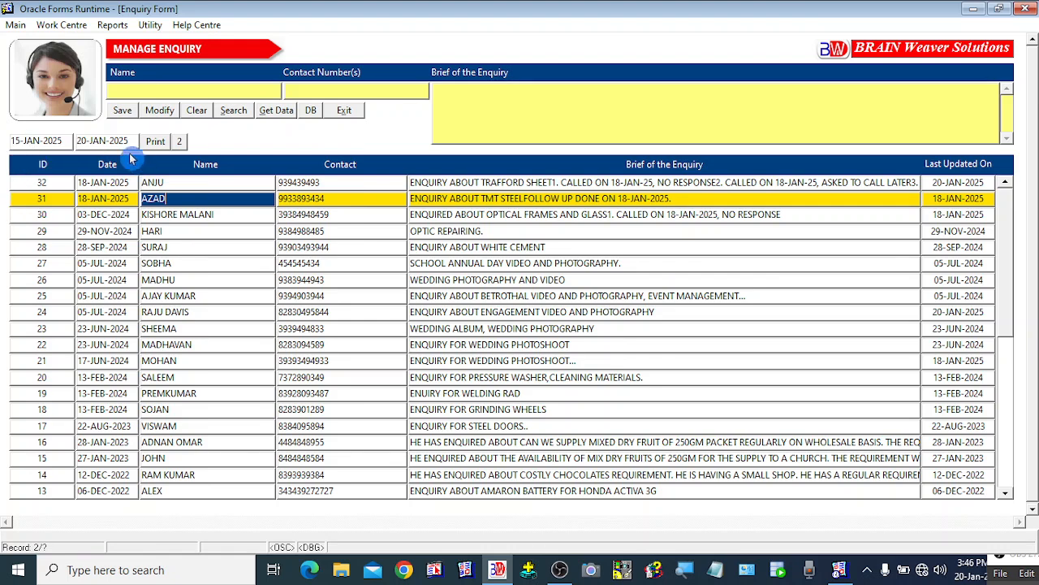
Generate the report of enquiries modified during the selected date range and review its entries in a maximised preview
{"action": "left_click", "coordinate": [179, 142]}
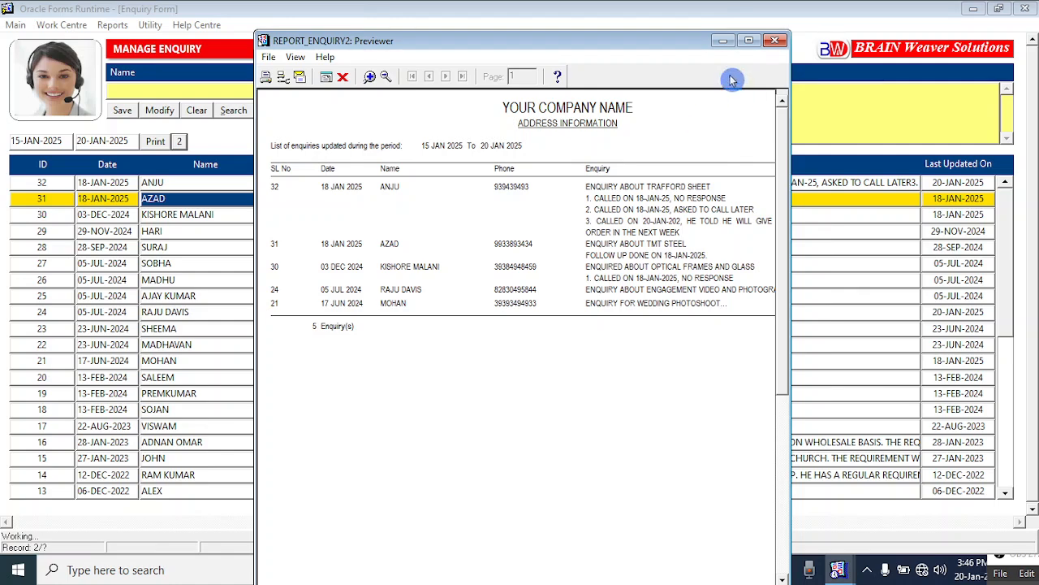
{"action": "left_click", "coordinate": [748, 40]}
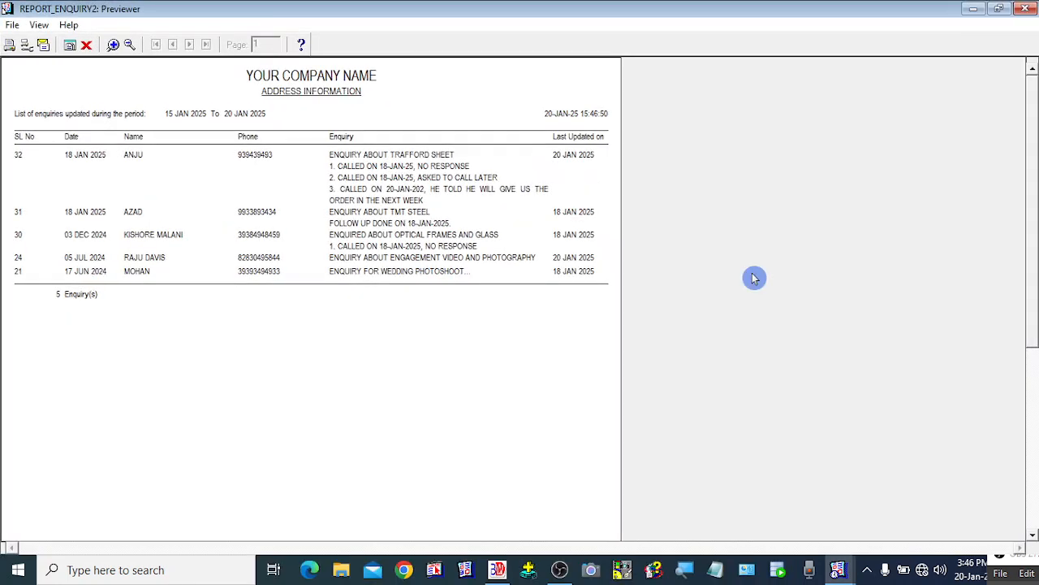
{"action": "left_click", "coordinate": [113, 44]}
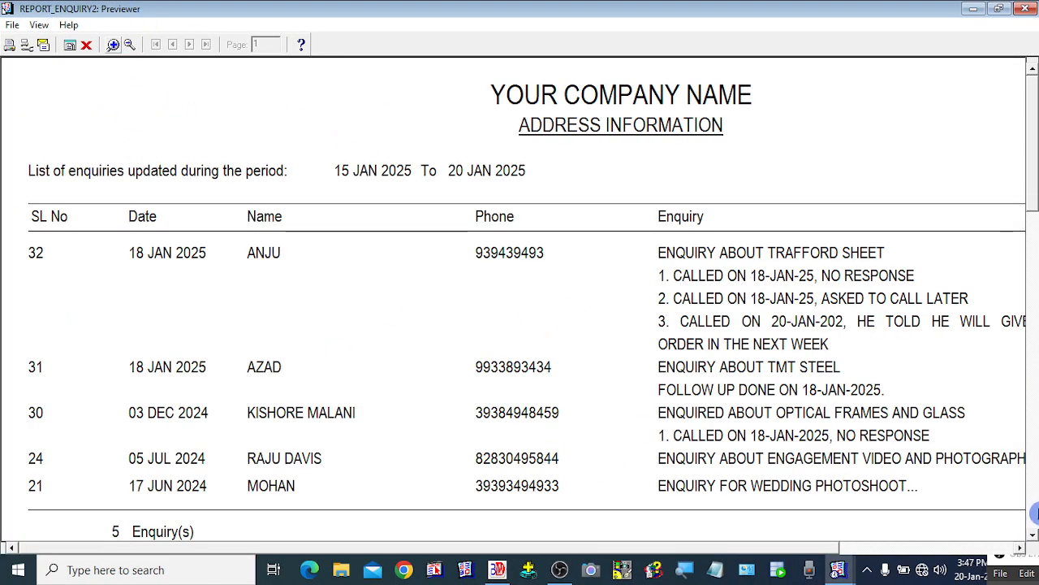
{"action": "left_click_drag", "start_coordinate": [1029, 196], "coordinate": [1030, 256]}
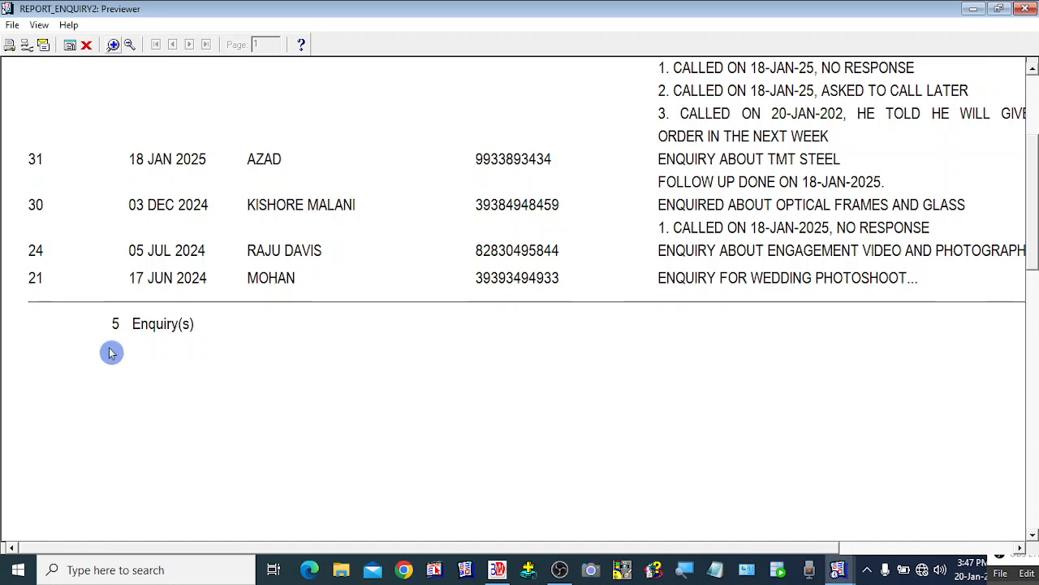
{"action": "left_click", "coordinate": [130, 44]}
{"action": "left_click_drag", "start_coordinate": [1032, 232], "coordinate": [1033, 151]}
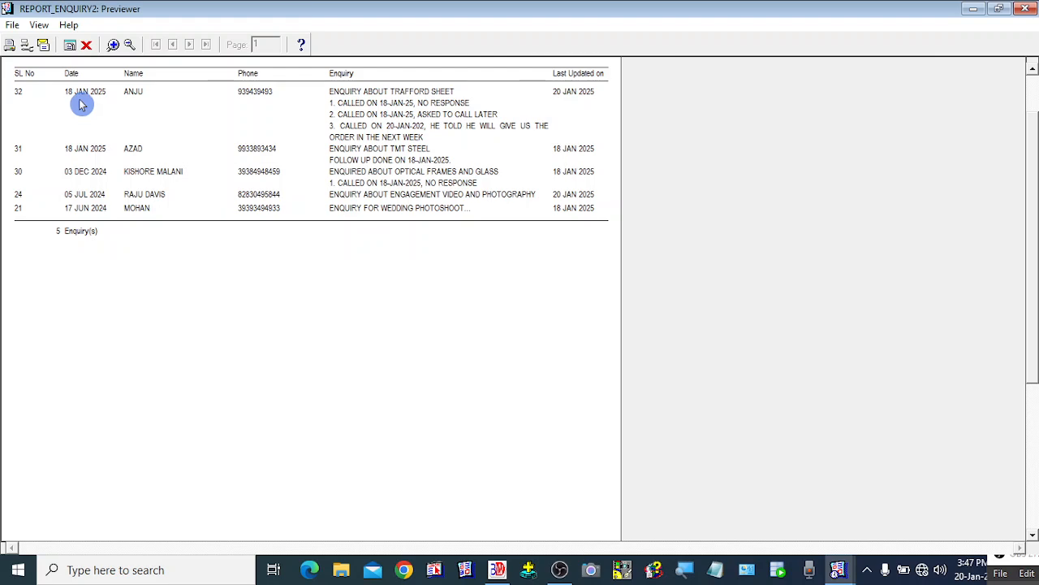
Examine the enlarged enquiry report, including each enquiry's follow-up notes and last-updated date, and close the preview
{"action": "left_click", "coordinate": [113, 45]}
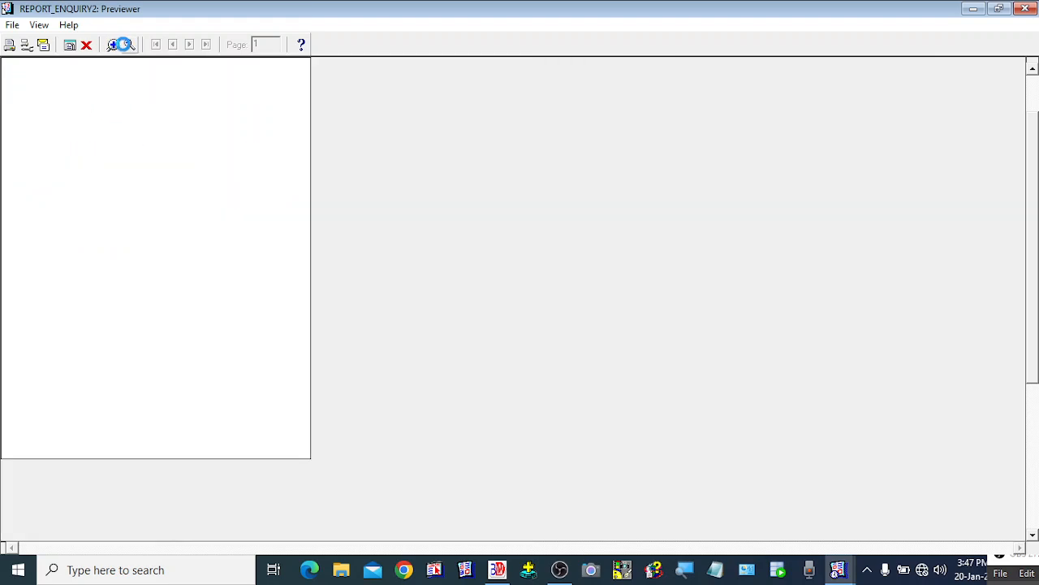
{"action": "left_click", "coordinate": [113, 44]}
{"action": "left_click", "coordinate": [113, 45]}
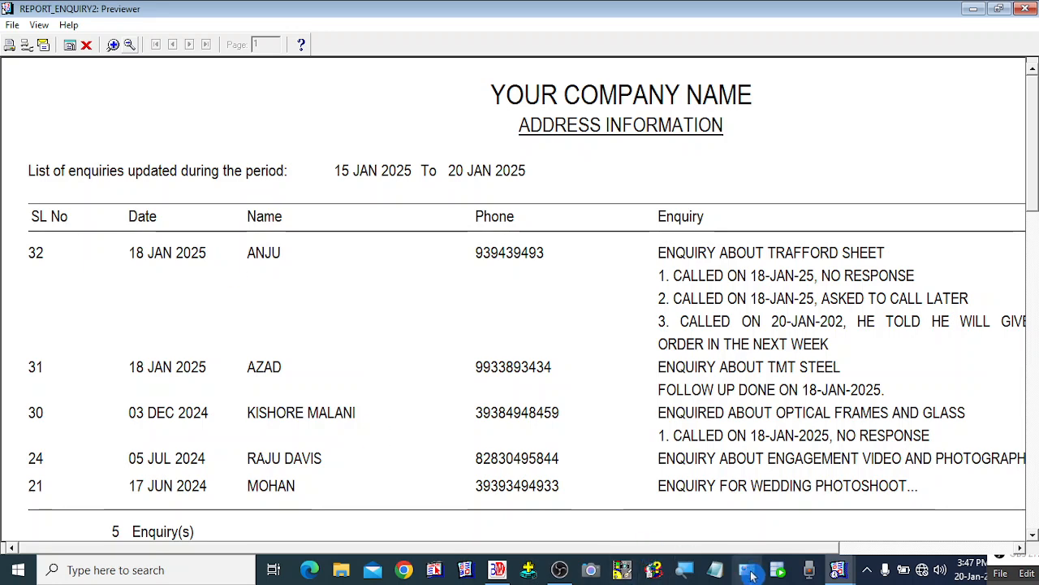
{"action": "left_click_drag", "start_coordinate": [762, 548], "coordinate": [974, 548]}
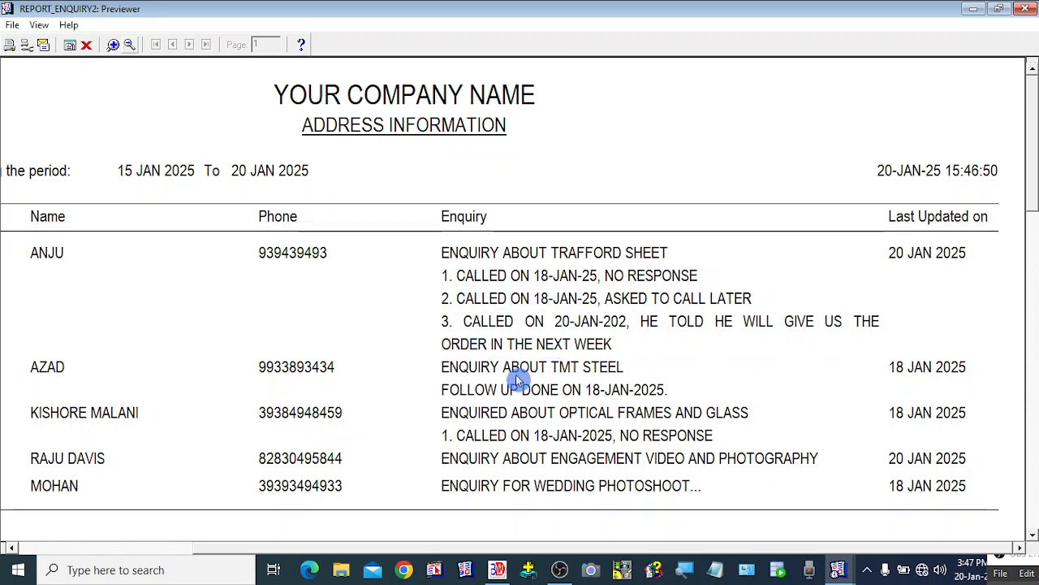
{"action": "left_click", "coordinate": [35, 548]}
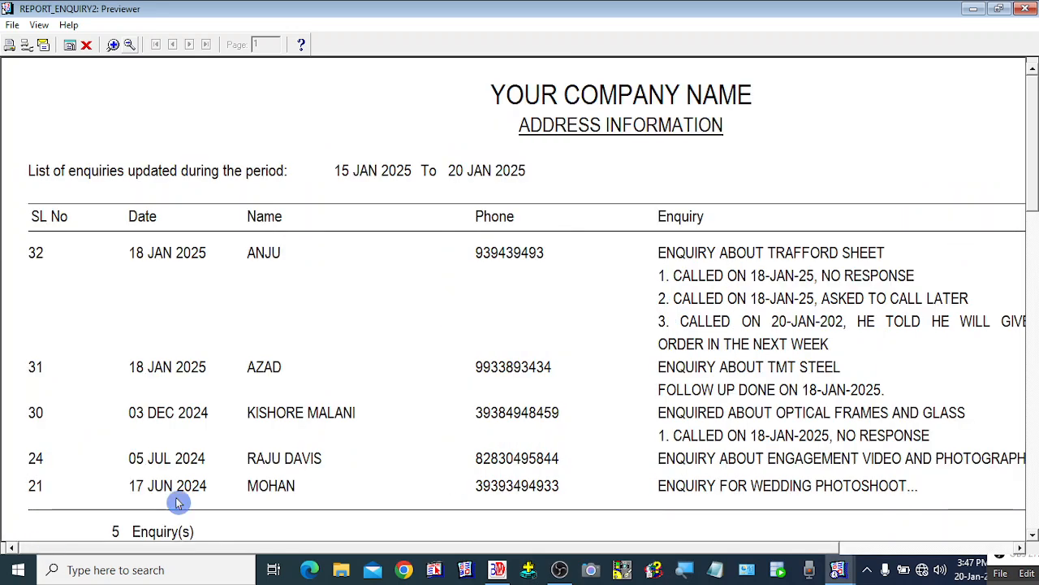
{"action": "left_click", "coordinate": [130, 45]}
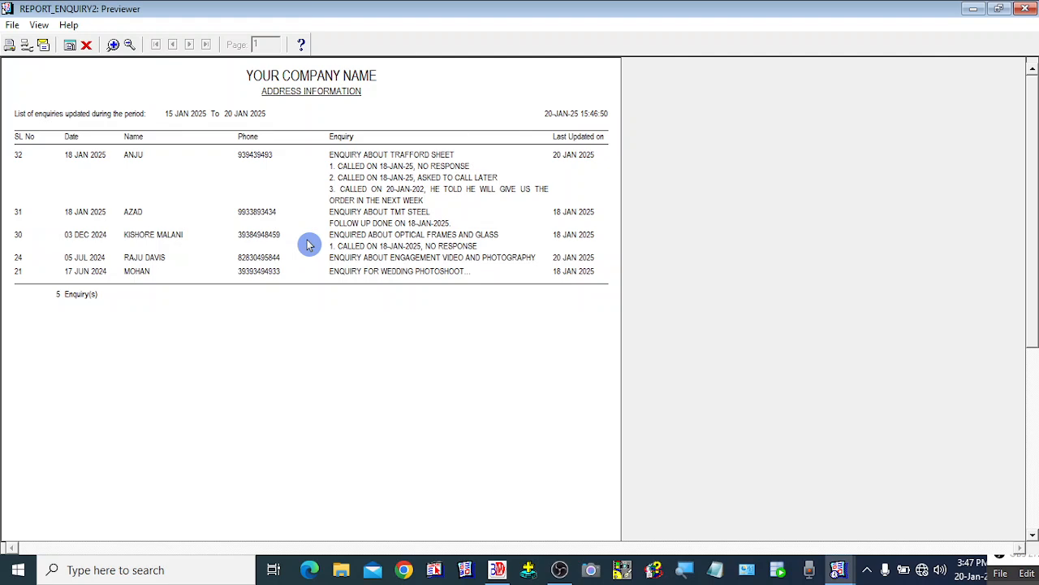
{"action": "left_click", "coordinate": [89, 47]}
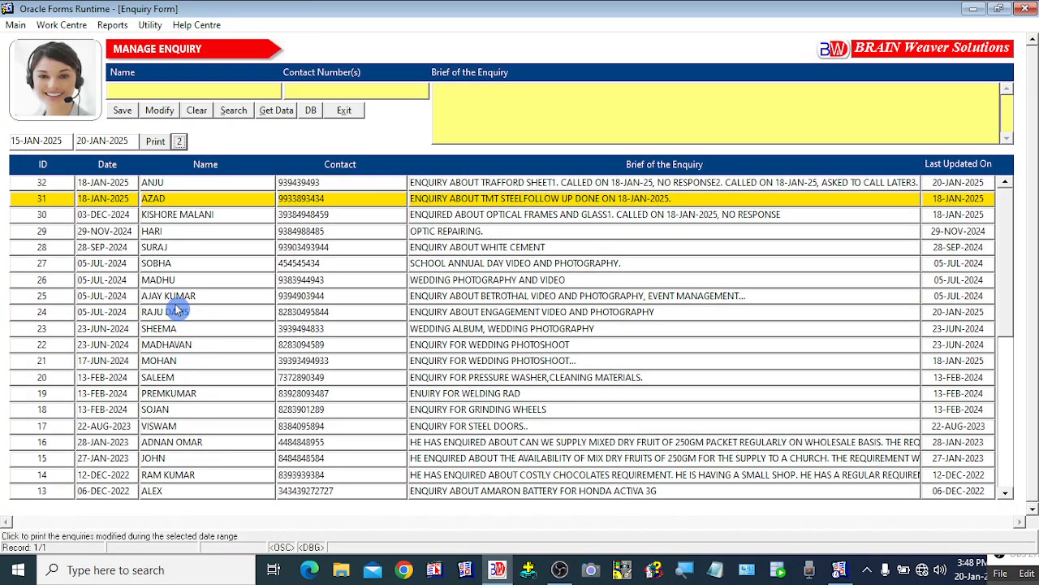
{"action": "left_click", "coordinate": [168, 265]}
{"action": "left_click", "coordinate": [164, 233]}
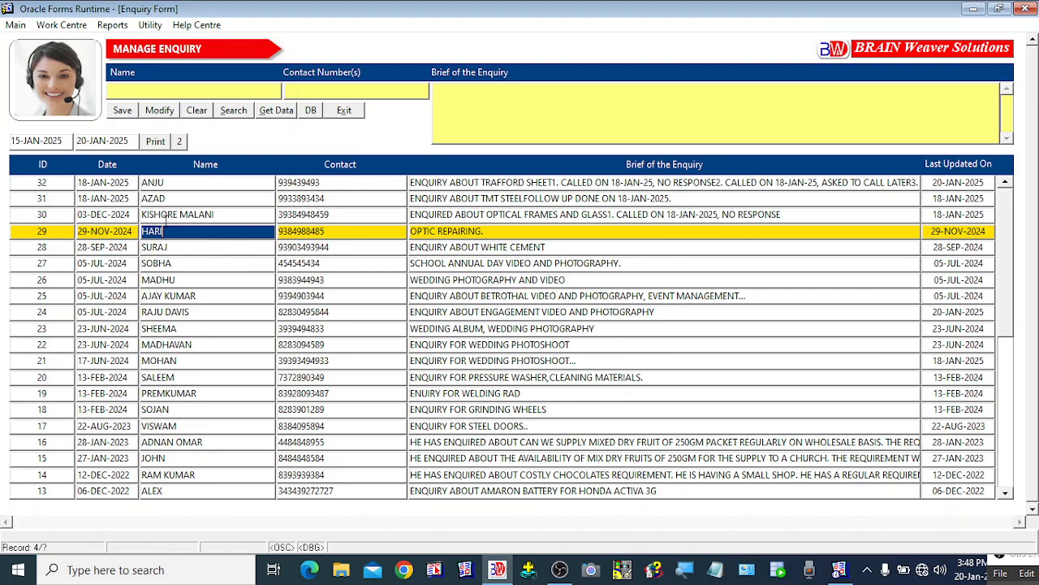
{"action": "left_click", "coordinate": [164, 263]}
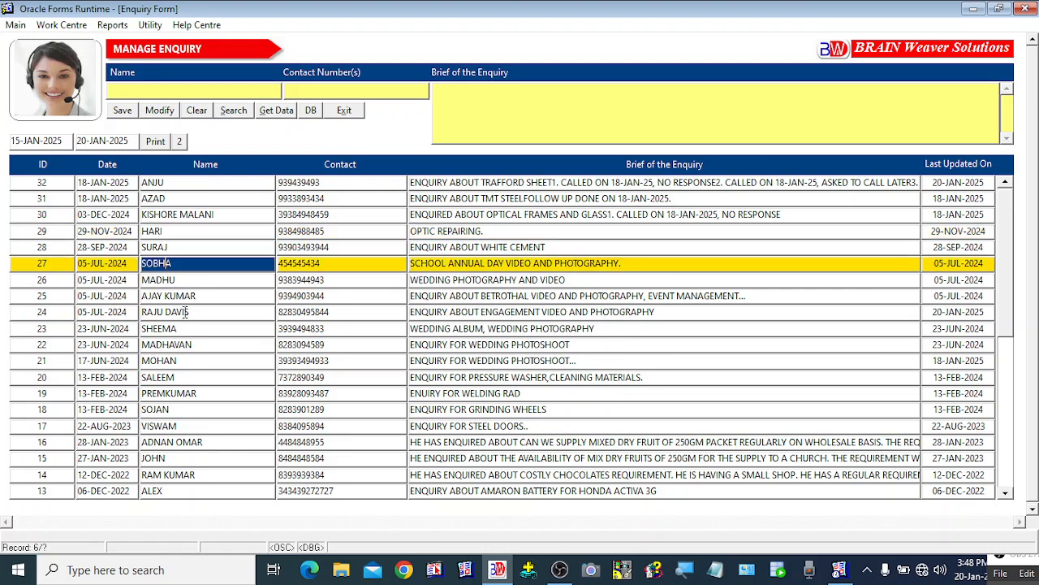
{"action": "left_click", "coordinate": [169, 298]}
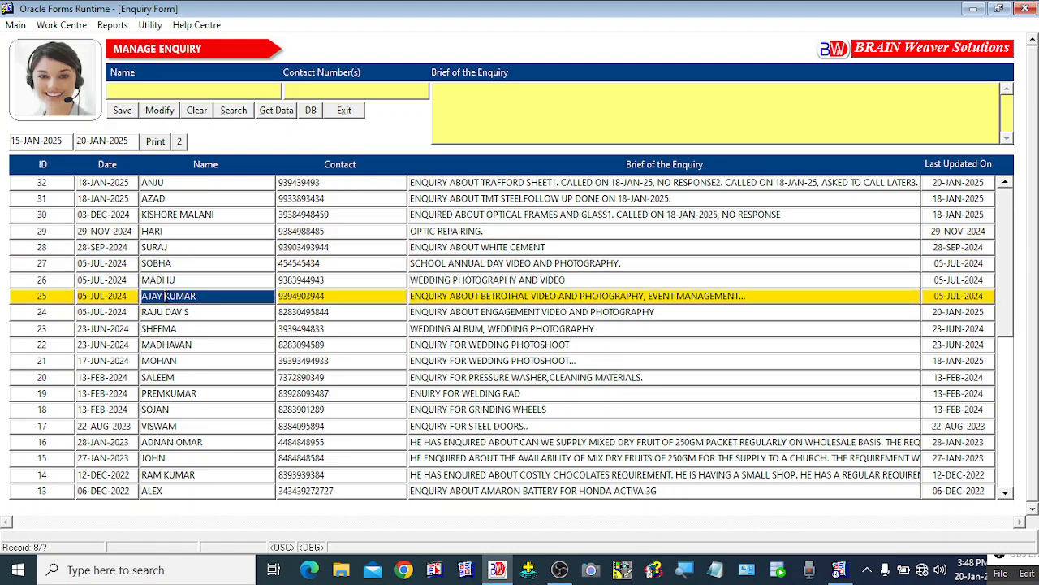
{"action": "left_click", "coordinate": [168, 231]}
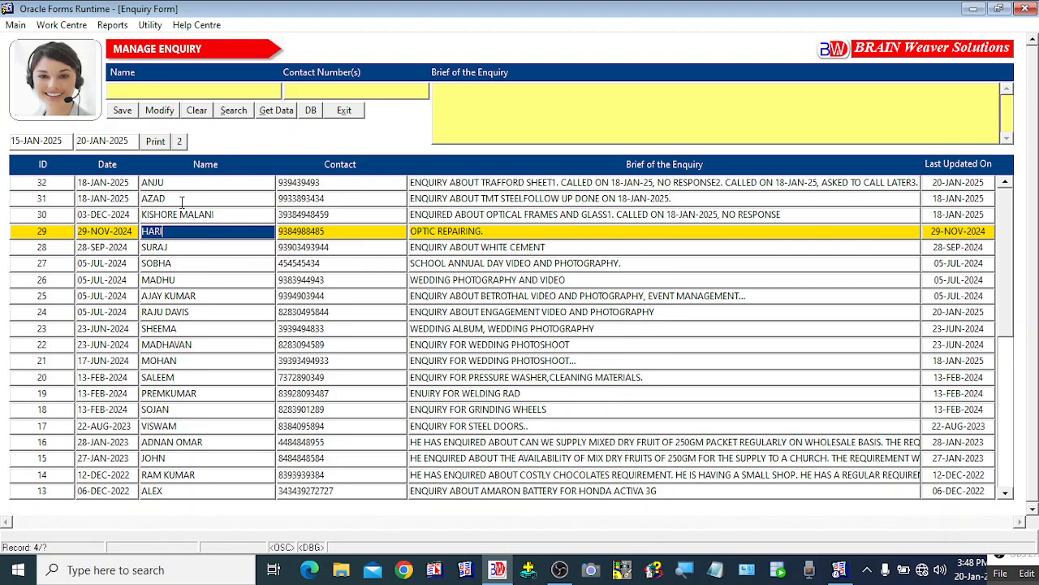
{"action": "left_click", "coordinate": [180, 200]}
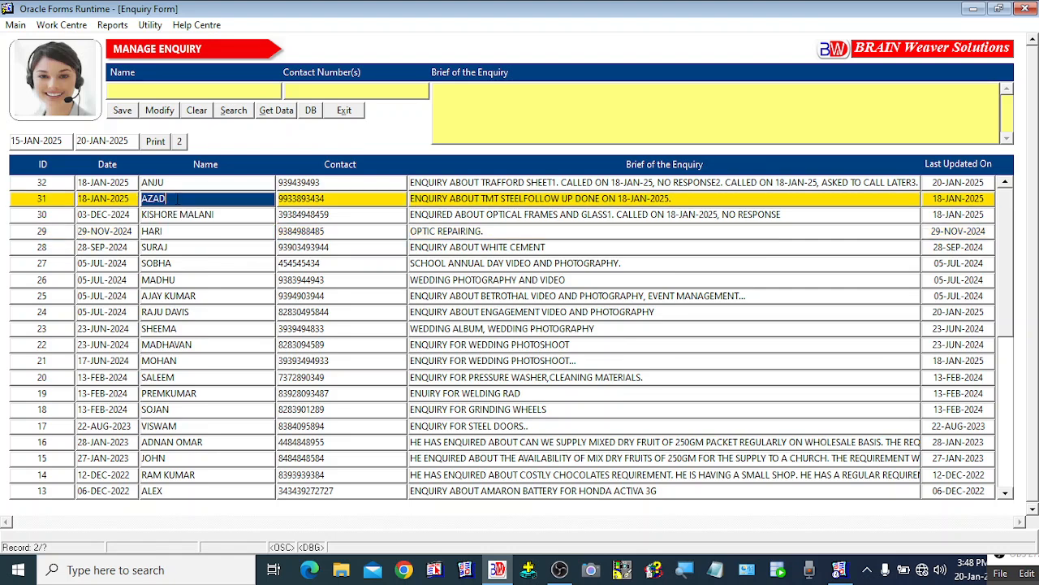
{"action": "left_click", "coordinate": [162, 248]}
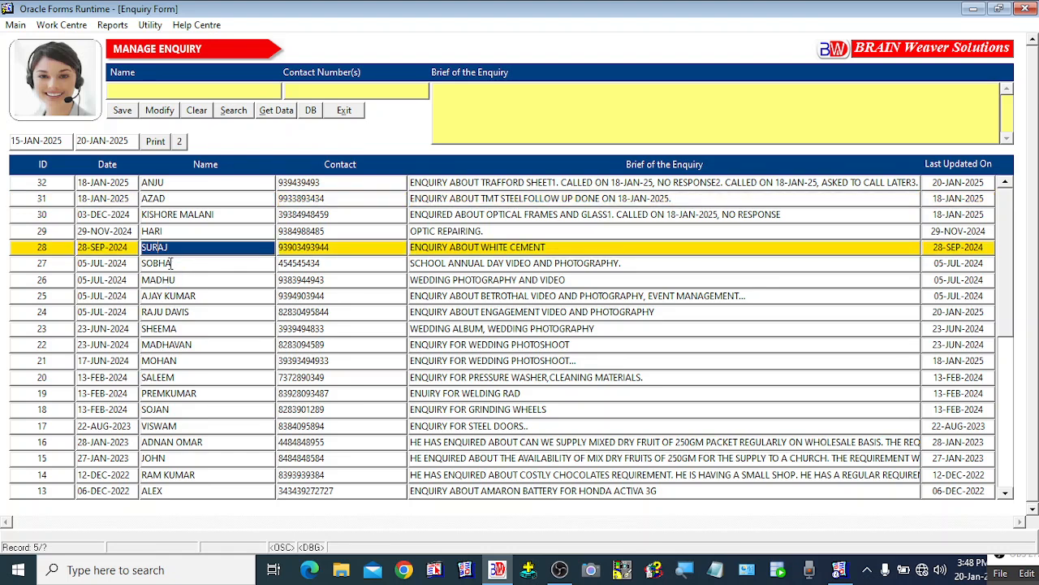
Exit the enquiry form and open the task management to-do list to look over pending tasks 322 and 321
{"action": "left_click", "coordinate": [345, 114]}
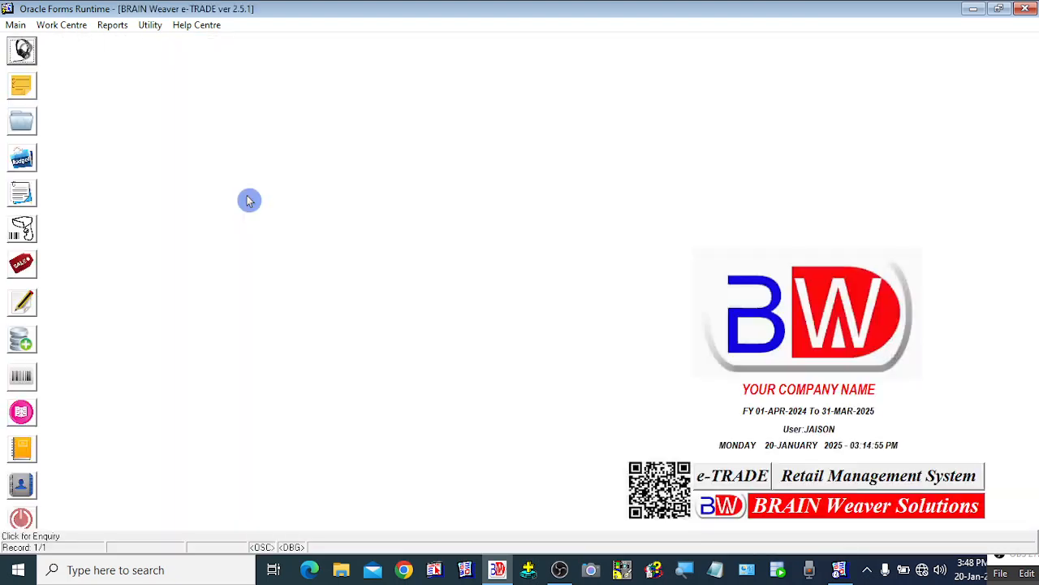
{"action": "left_click", "coordinate": [27, 124]}
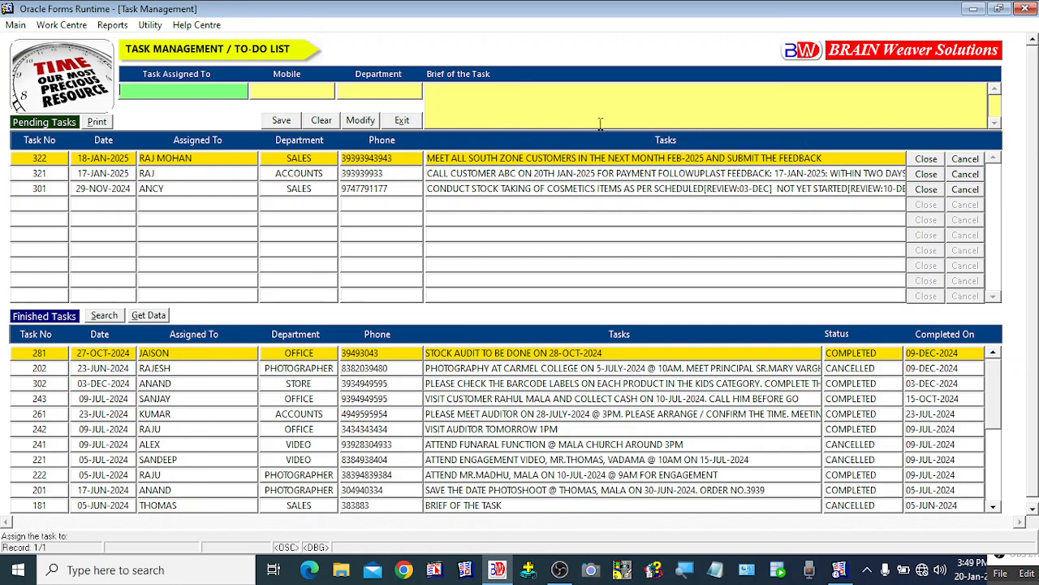
{"action": "left_click", "coordinate": [185, 173]}
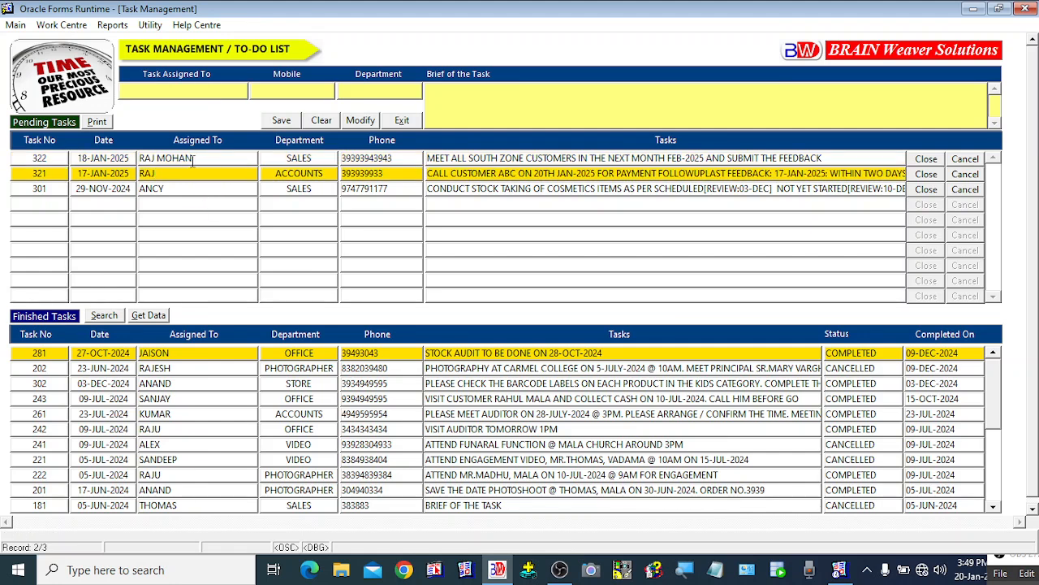
{"action": "left_click", "coordinate": [193, 159]}
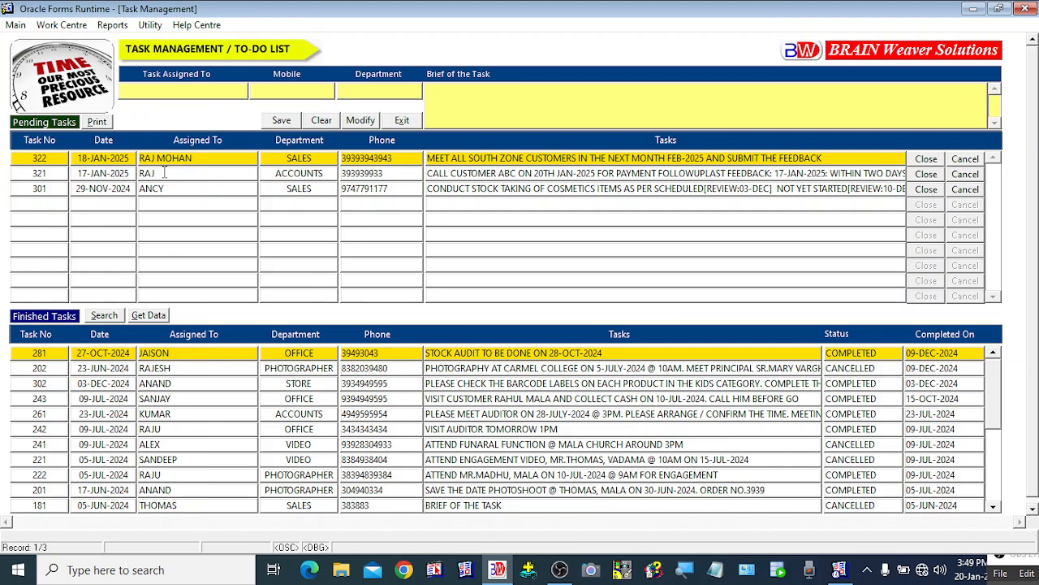
{"action": "left_click", "coordinate": [164, 173]}
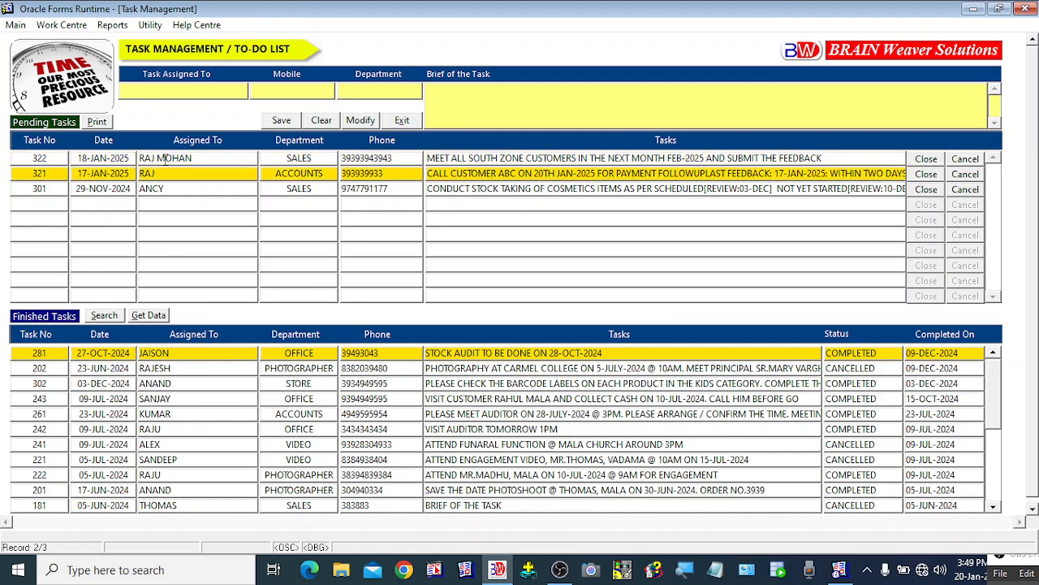
{"action": "left_click", "coordinate": [165, 160]}
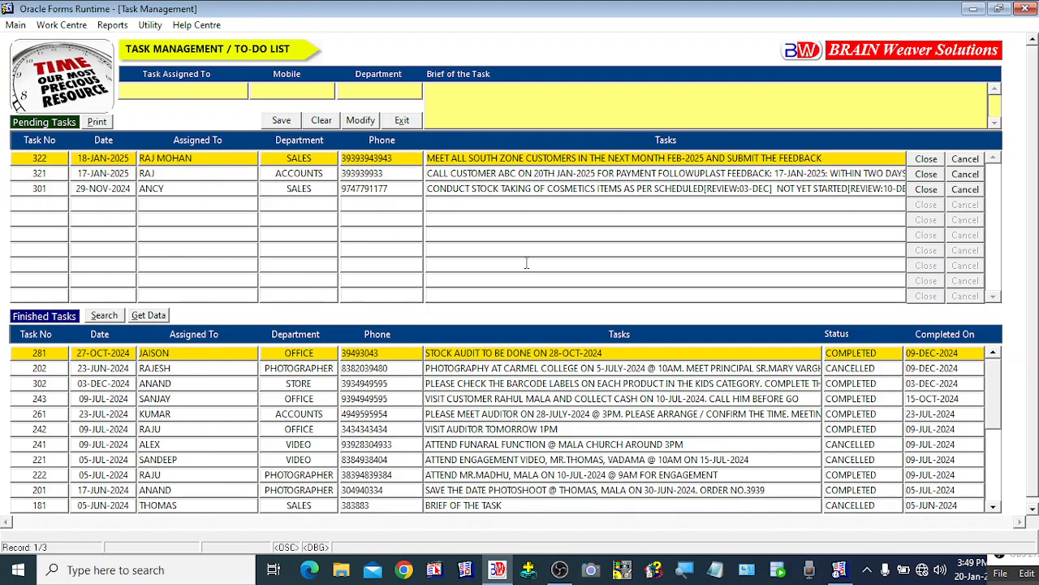
Load pending task 321 for modification to read its full brief, and clear the entry form without saving
{"action": "left_click", "coordinate": [191, 171]}
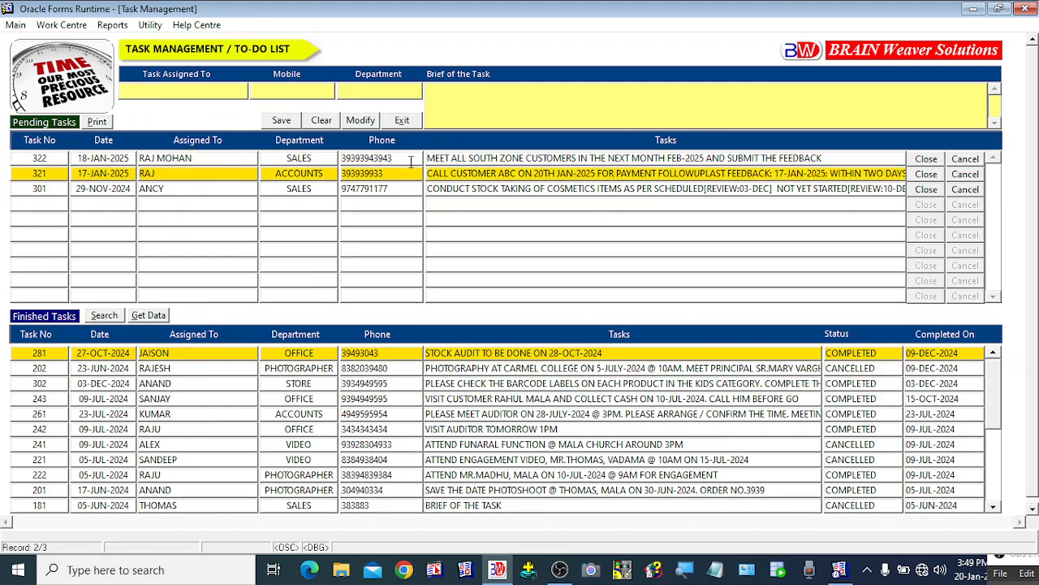
{"action": "left_click", "coordinate": [360, 120]}
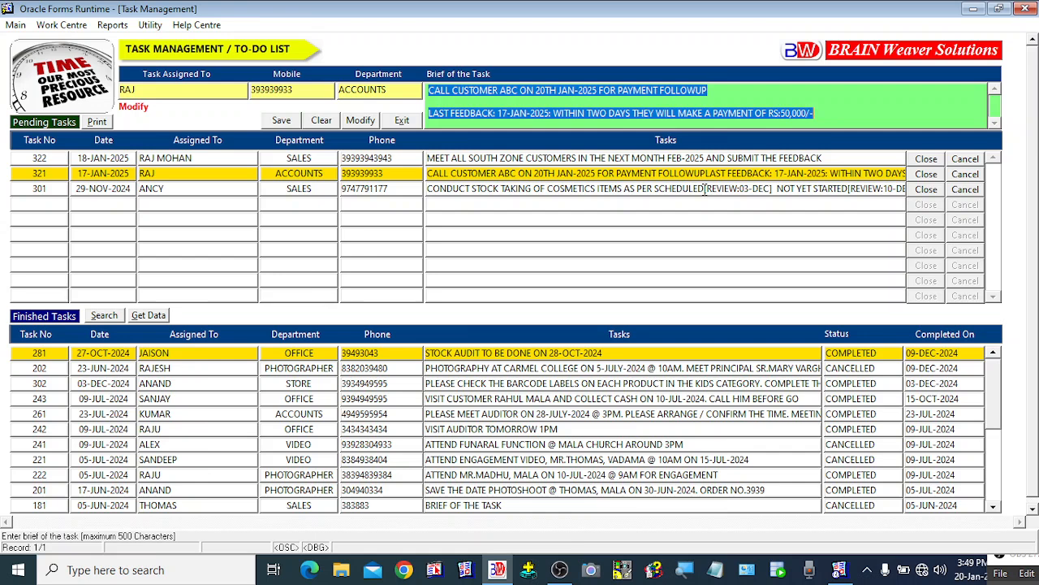
{"action": "left_click", "coordinate": [835, 112]}
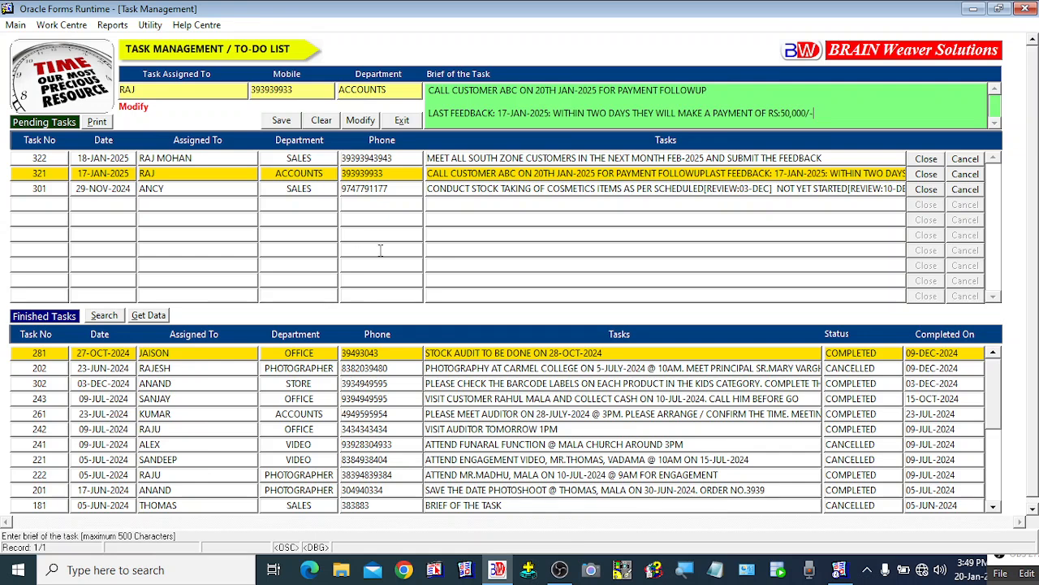
{"action": "left_click", "coordinate": [371, 160]}
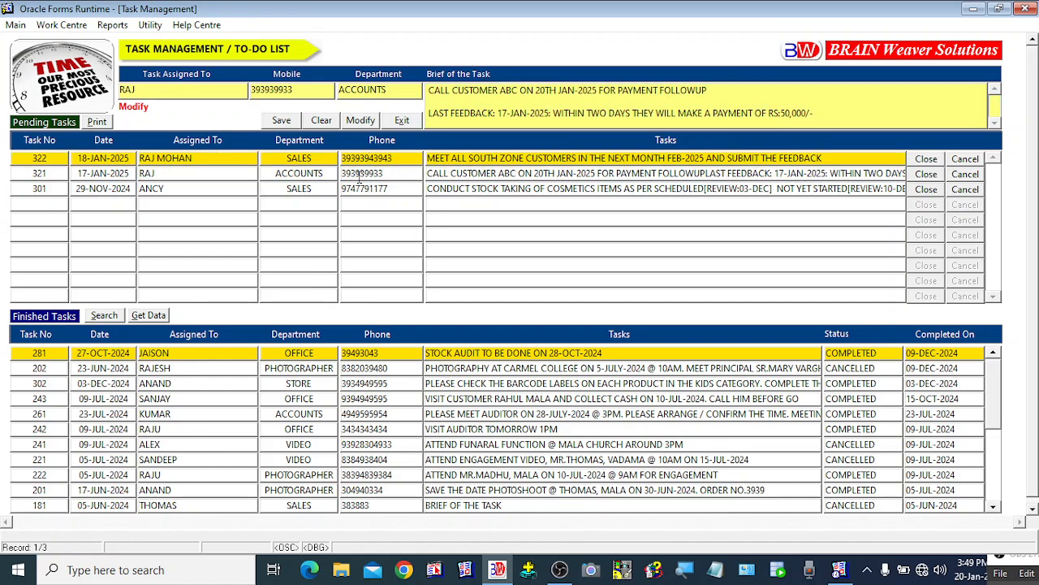
{"action": "left_click", "coordinate": [359, 175]}
{"action": "left_click", "coordinate": [360, 190]}
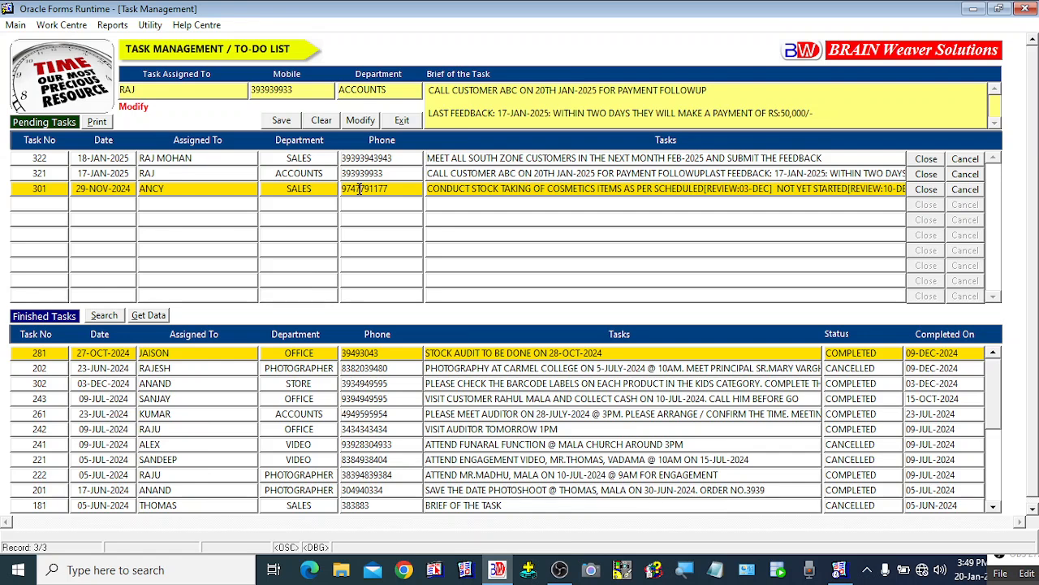
{"action": "left_click", "coordinate": [402, 121]}
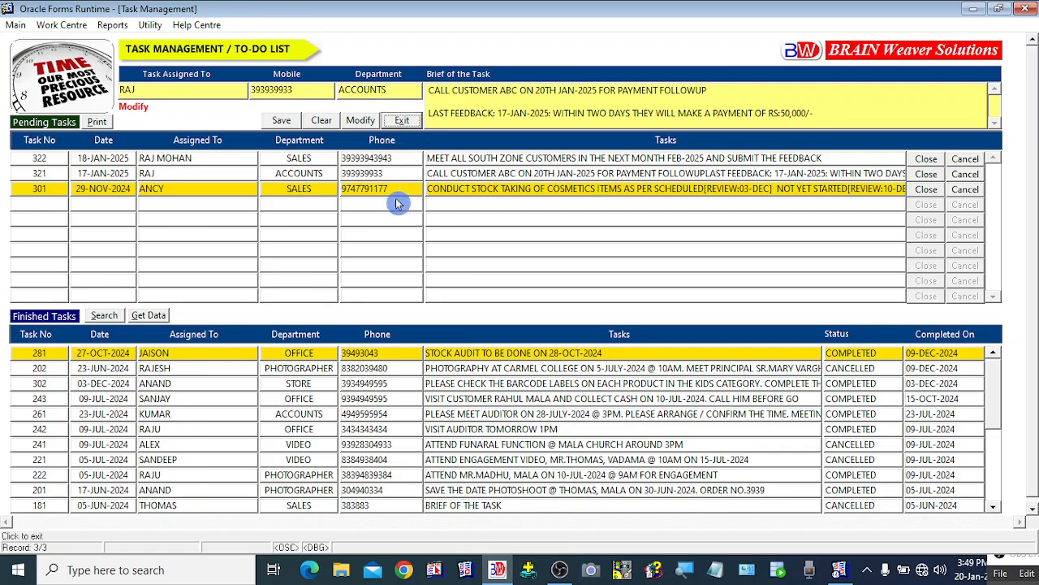
{"action": "left_click", "coordinate": [166, 174]}
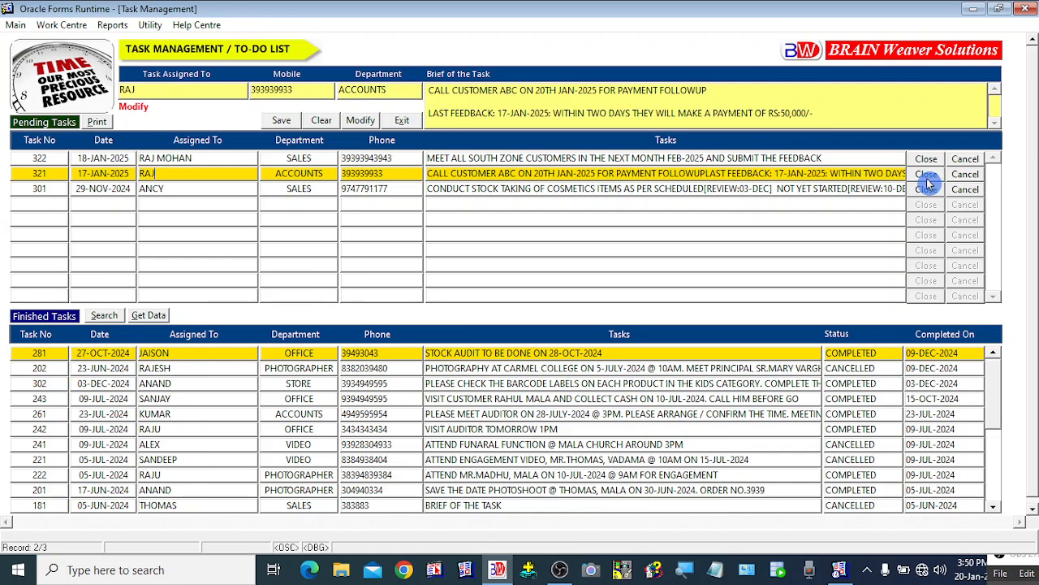
{"action": "left_click", "coordinate": [321, 120]}
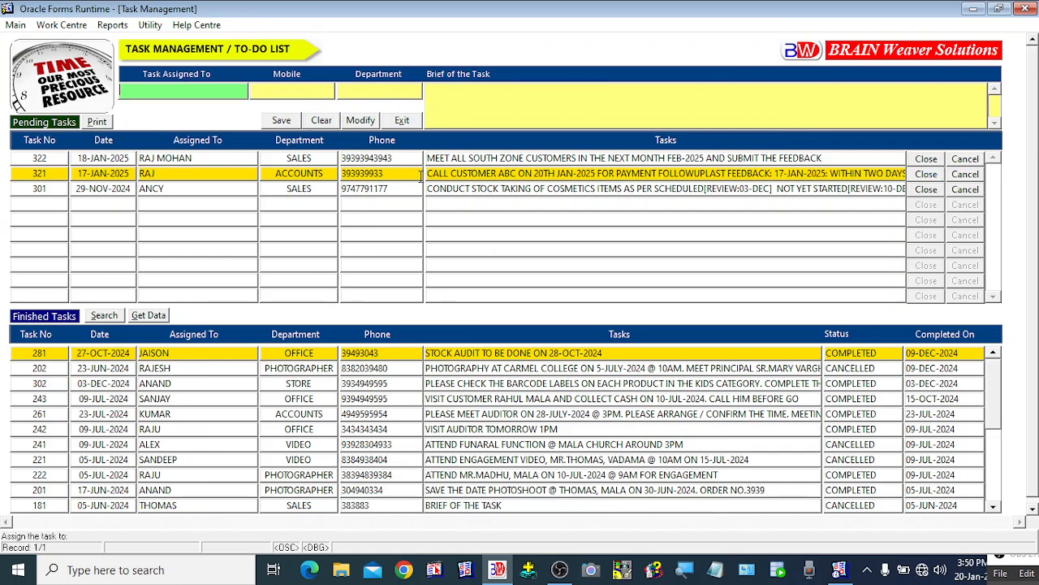
{"action": "left_click", "coordinate": [459, 159]}
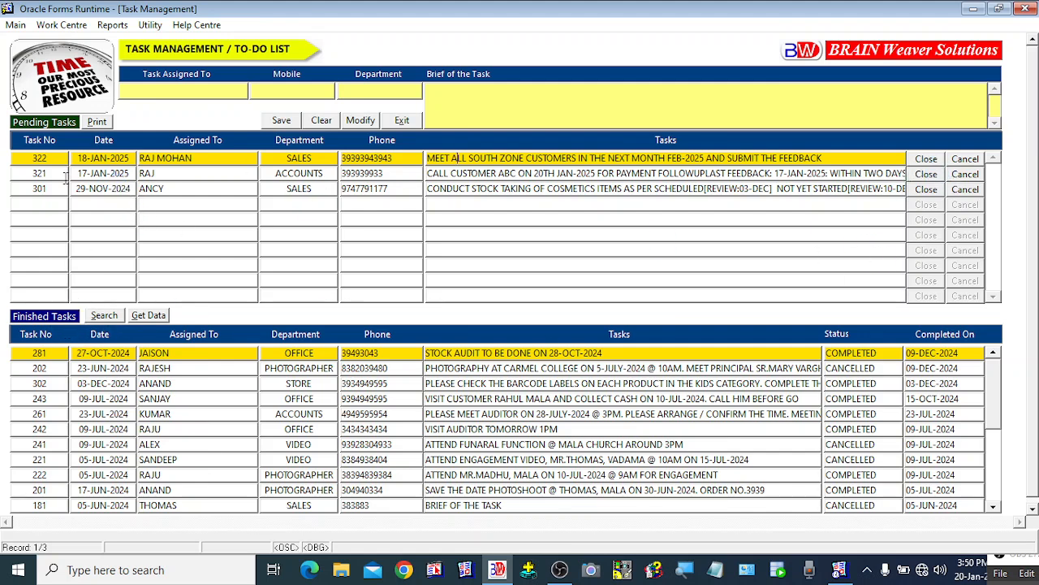
{"action": "left_click", "coordinate": [96, 173]}
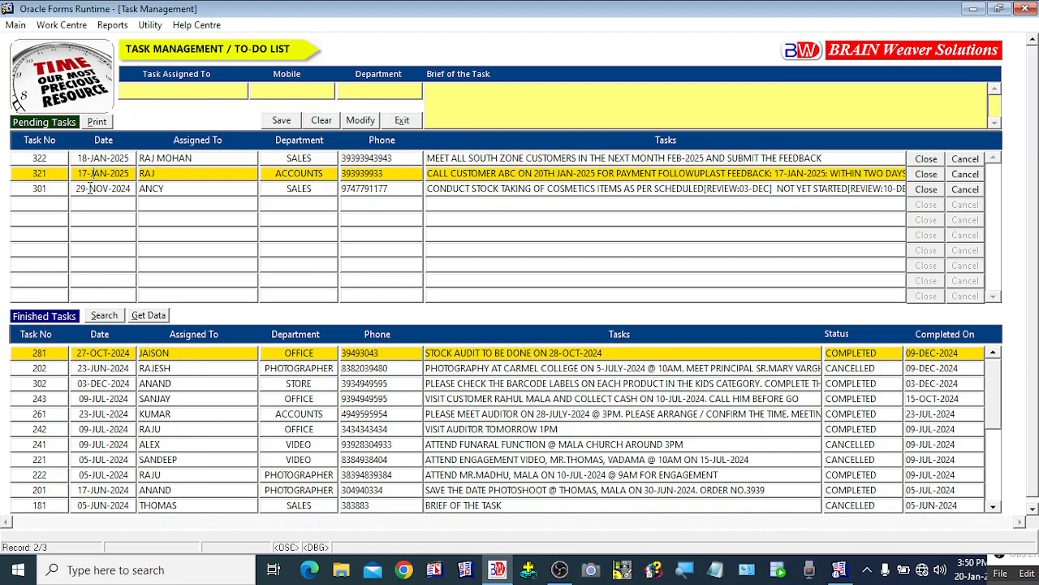
{"action": "left_click", "coordinate": [90, 188]}
{"action": "left_click", "coordinate": [89, 159]}
{"action": "left_click", "coordinate": [95, 173]}
Close pending task 322, confirm it, and look over the remaining pending tasks and the finished tasks
{"action": "left_click", "coordinate": [98, 158]}
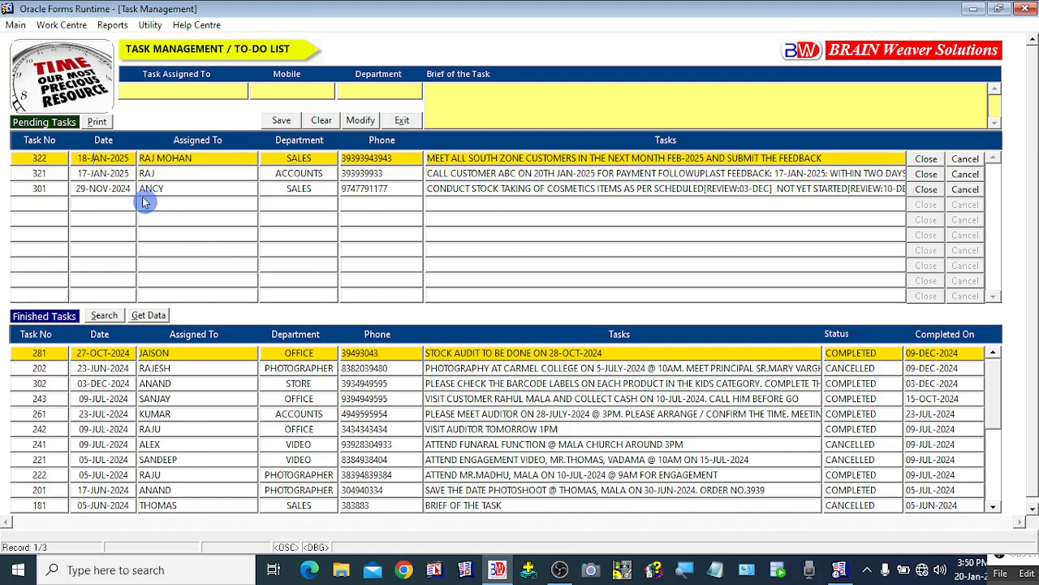
{"action": "left_click", "coordinate": [931, 164]}
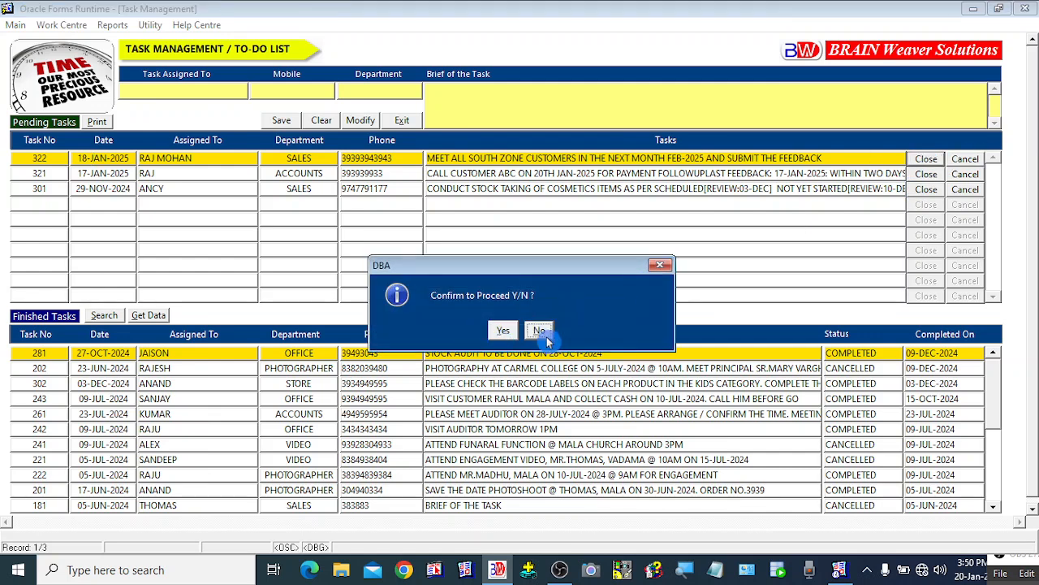
{"action": "left_click", "coordinate": [525, 370]}
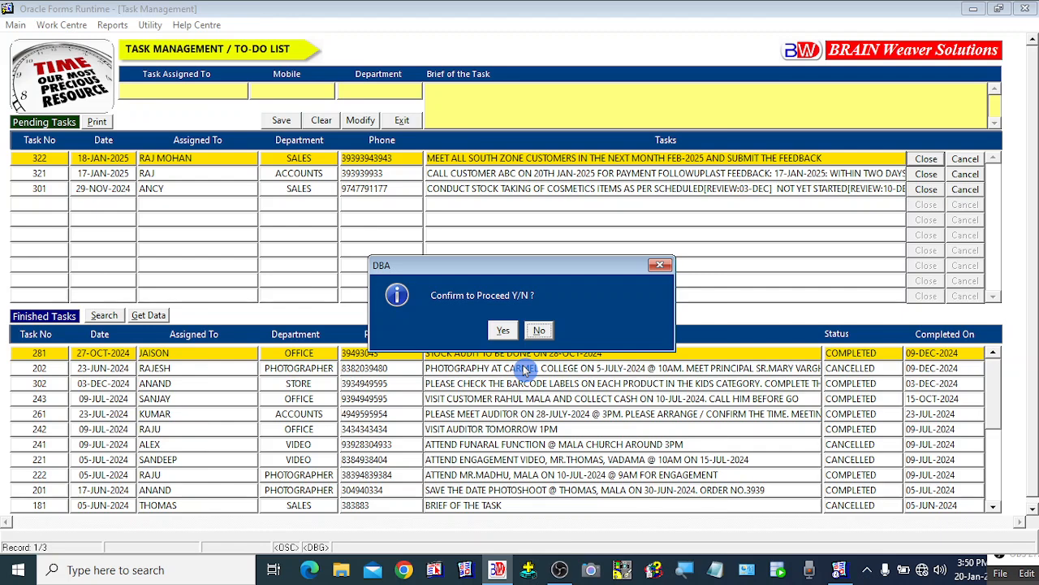
{"action": "left_click", "coordinate": [503, 332]}
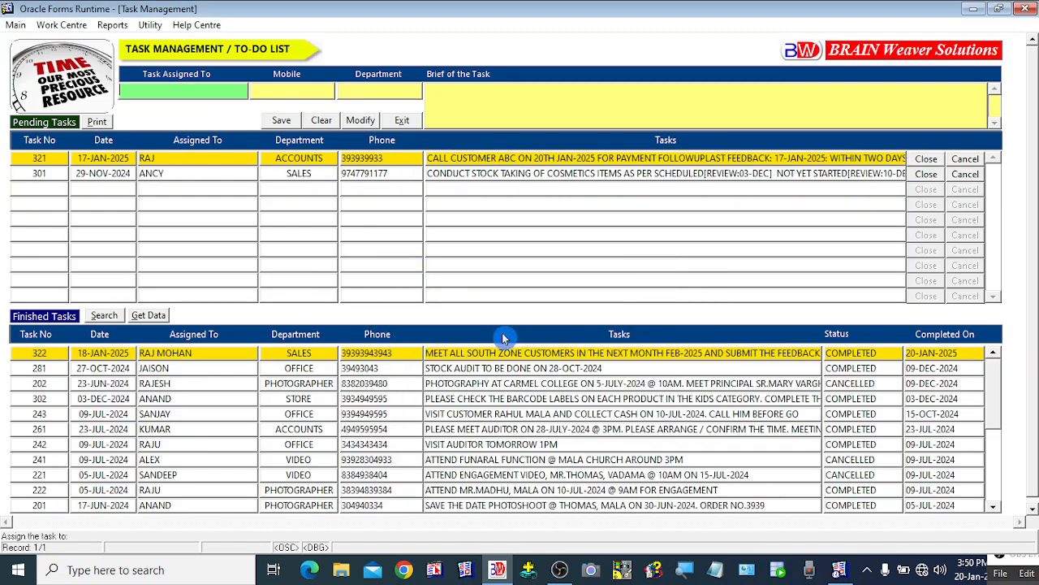
{"action": "left_click", "coordinate": [105, 168]}
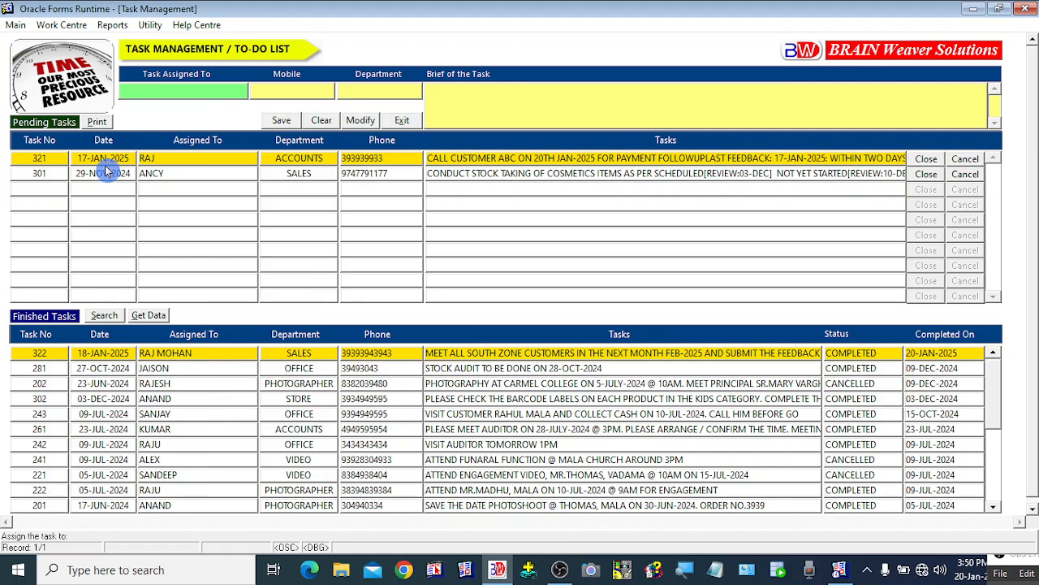
{"action": "left_click", "coordinate": [107, 365]}
Exit the task management form and open the Contact Bank, moving its window higher on the screen
{"action": "left_click", "coordinate": [408, 126]}
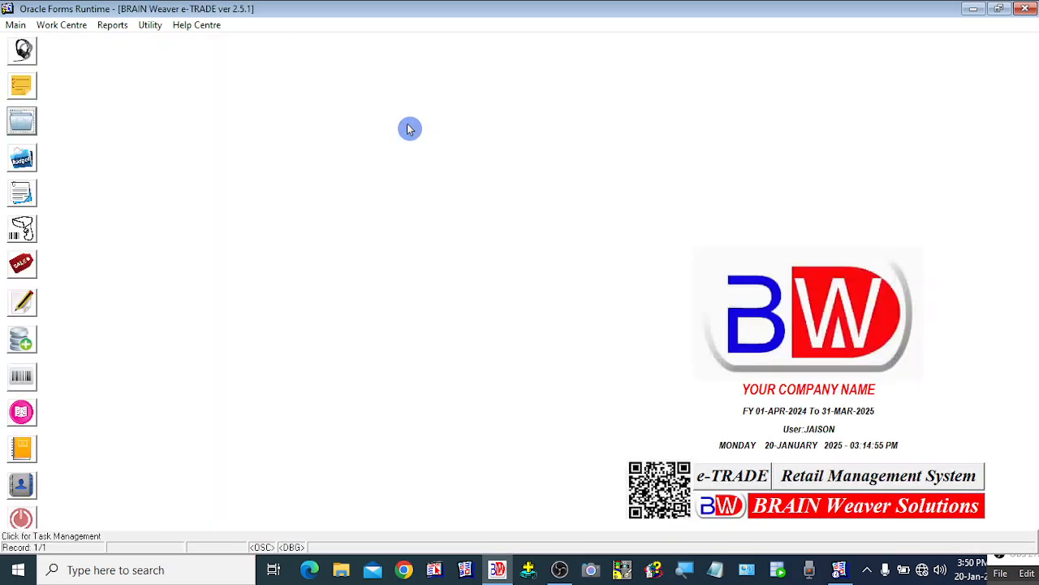
{"action": "left_click", "coordinate": [149, 26]}
{"action": "left_click", "coordinate": [95, 306]}
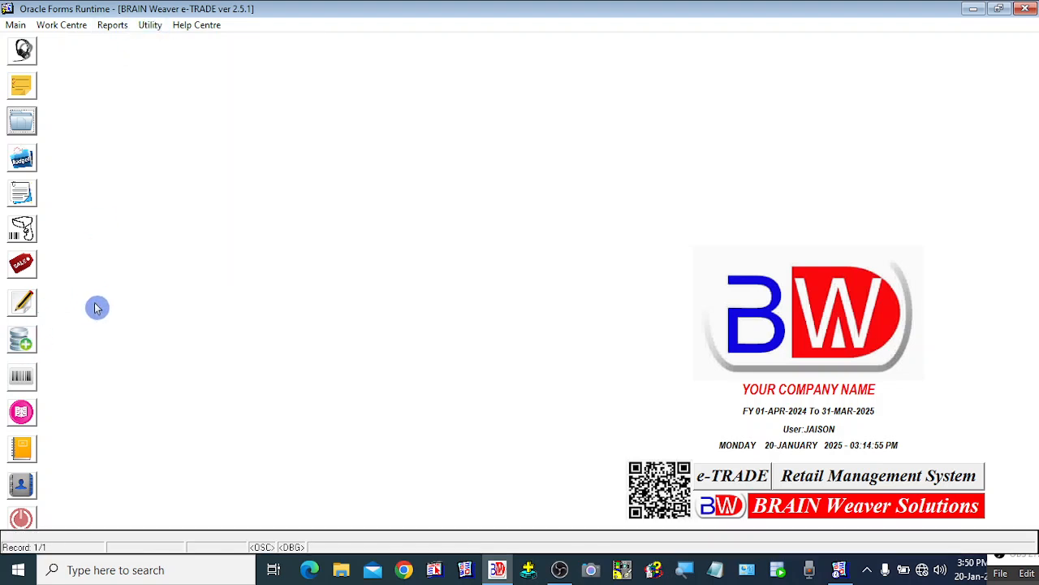
{"action": "left_click", "coordinate": [22, 485]}
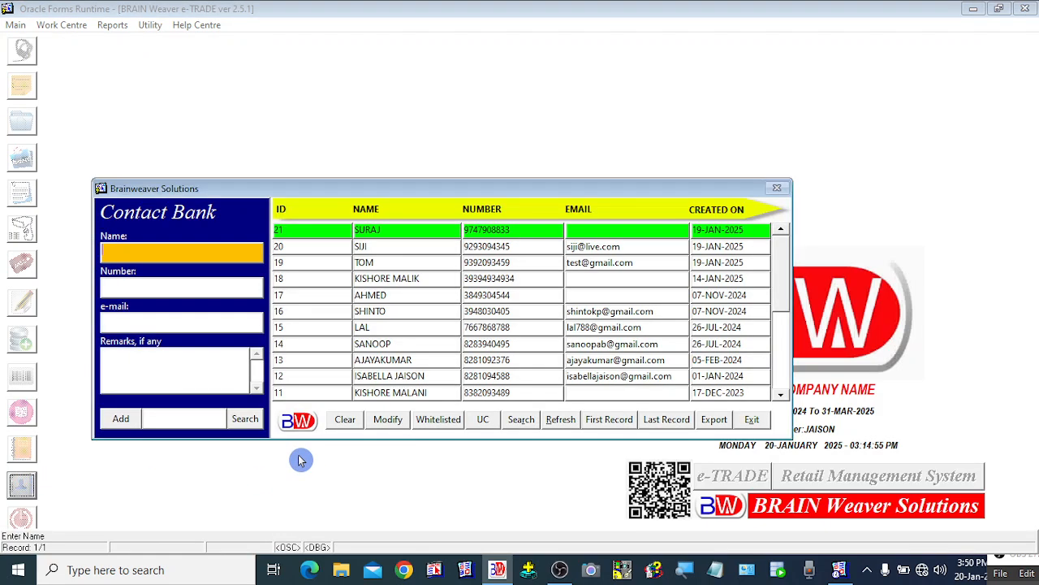
{"action": "left_click_drag", "start_coordinate": [351, 194], "coordinate": [353, 123]}
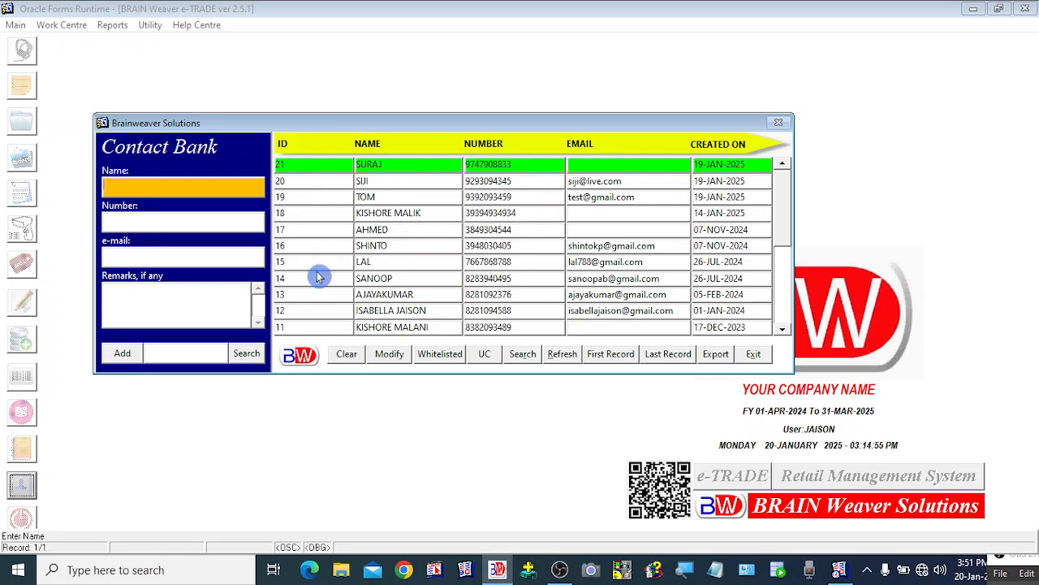
Look through the Contact Bank records, examining the contacts' names, numbers, e-mails and creation dates alongside the empty entry form
{"action": "left_click", "coordinate": [301, 233]}
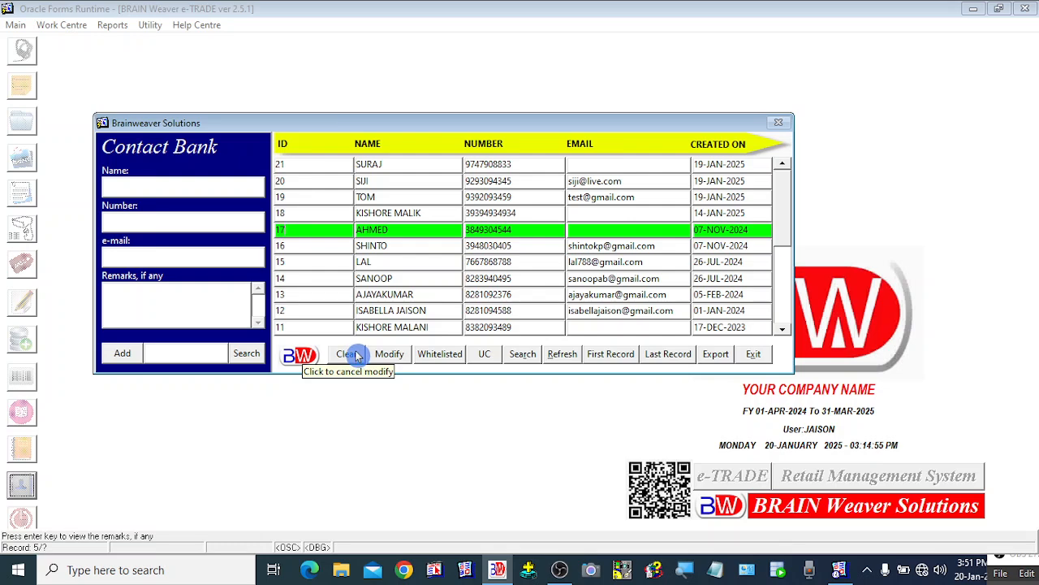
{"action": "left_click", "coordinate": [143, 256]}
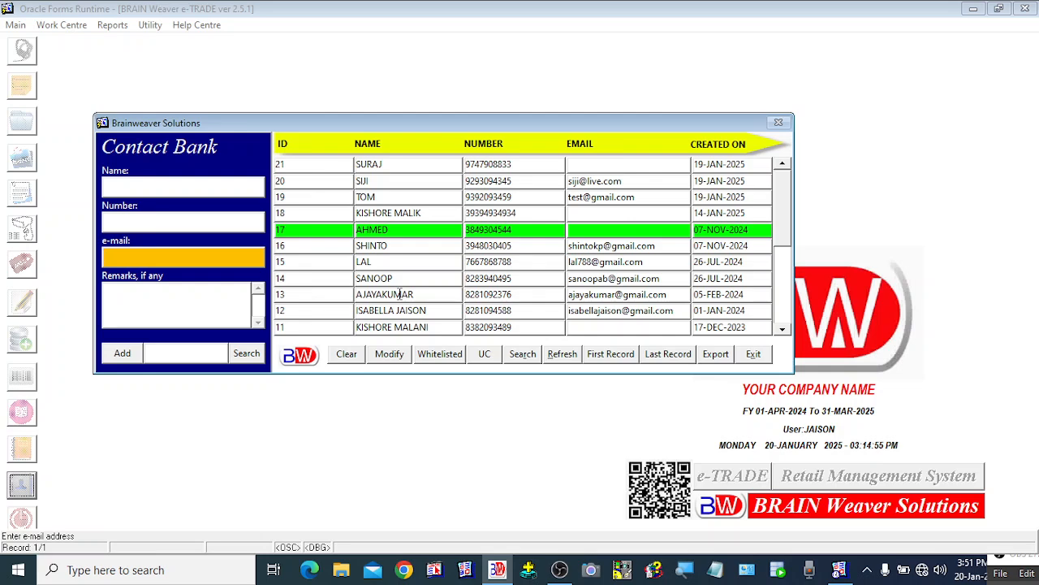
{"action": "left_click", "coordinate": [394, 196]}
{"action": "left_click", "coordinate": [376, 180]}
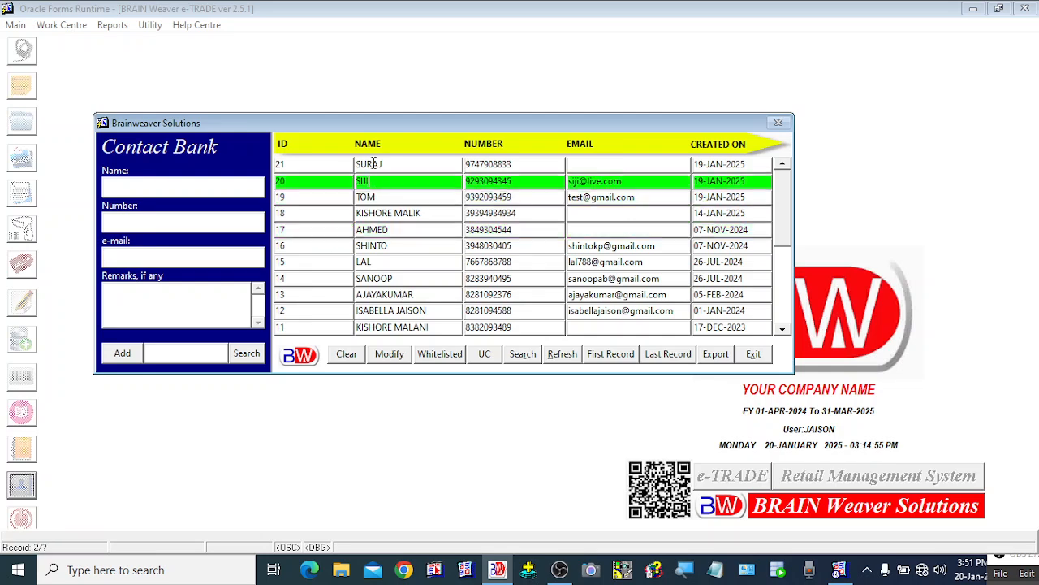
{"action": "left_click", "coordinate": [373, 164]}
{"action": "left_click", "coordinate": [367, 231]}
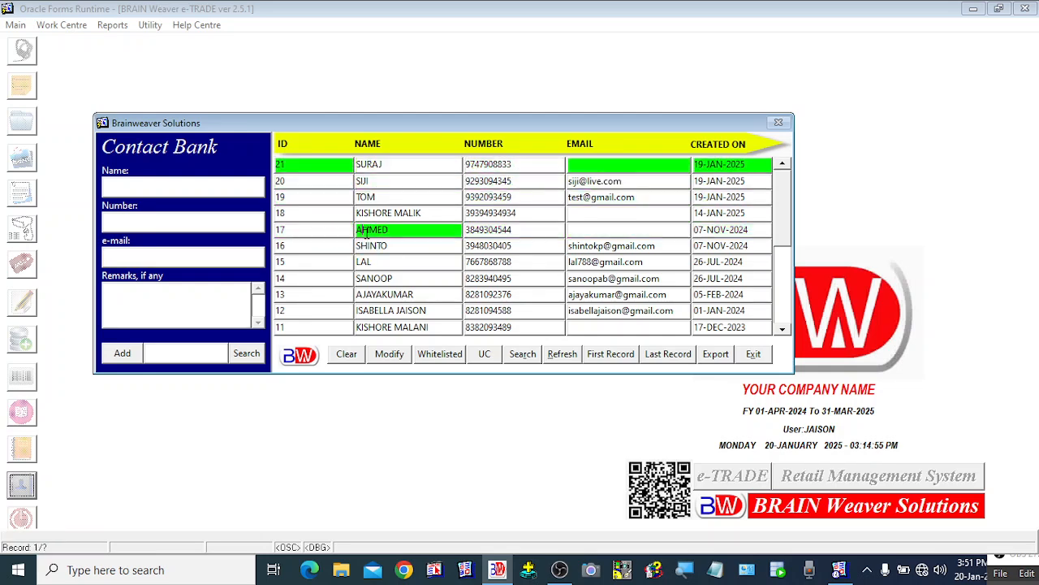
{"action": "left_click", "coordinate": [375, 279]}
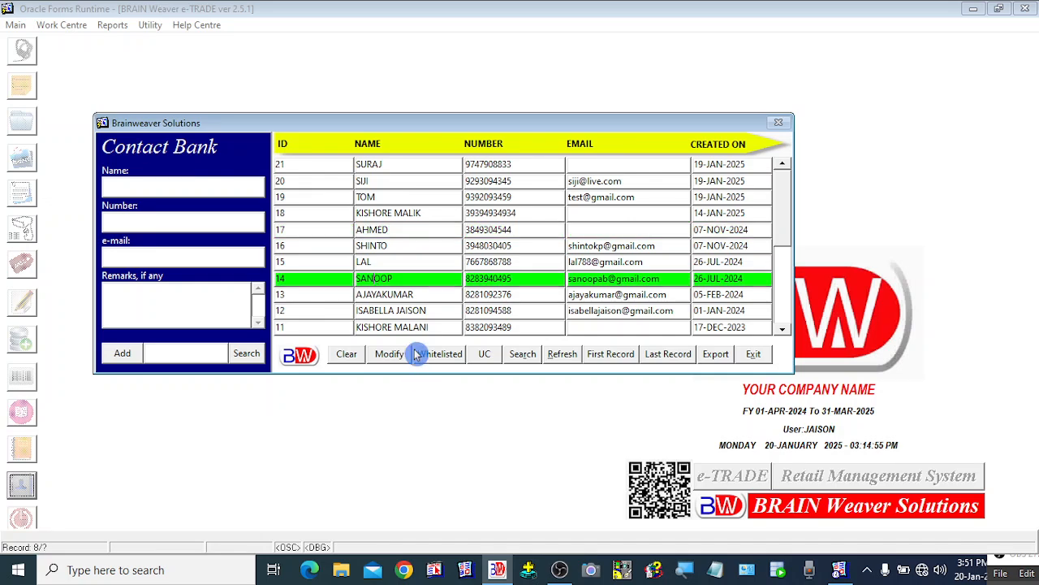
{"action": "left_click", "coordinate": [377, 212]}
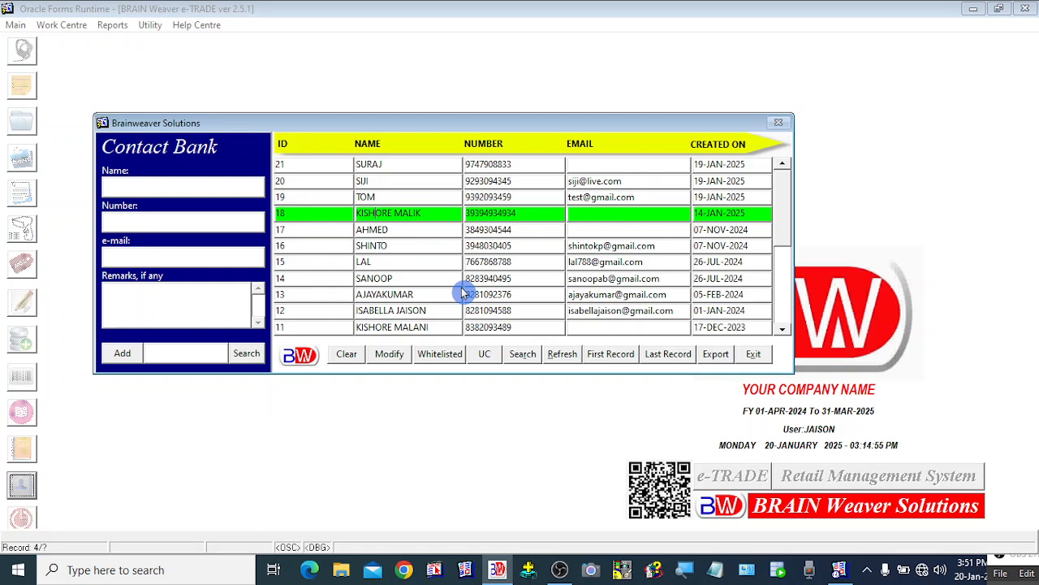
{"action": "left_click", "coordinate": [397, 261]}
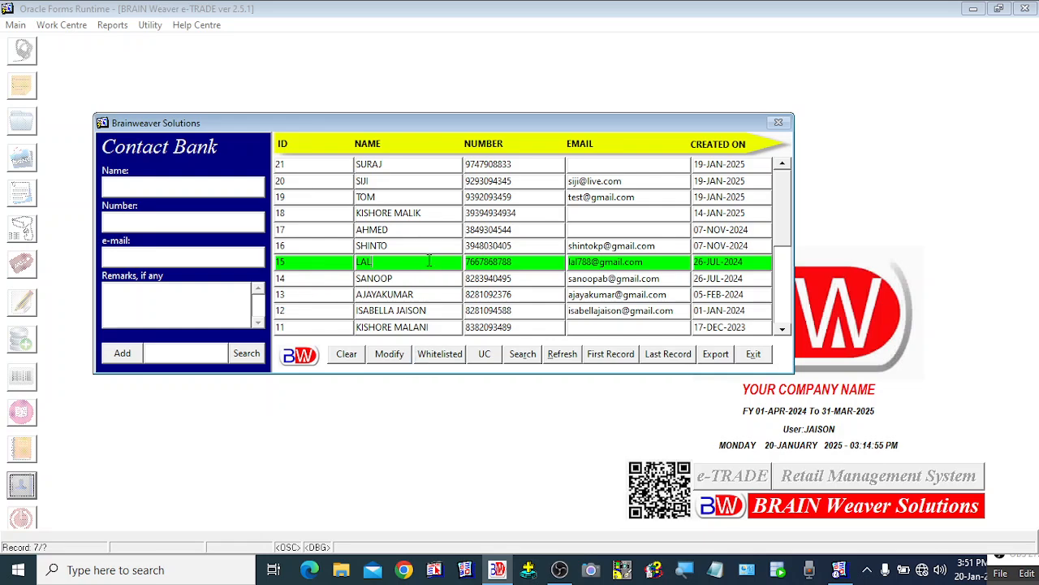
{"action": "left_click", "coordinate": [396, 196]}
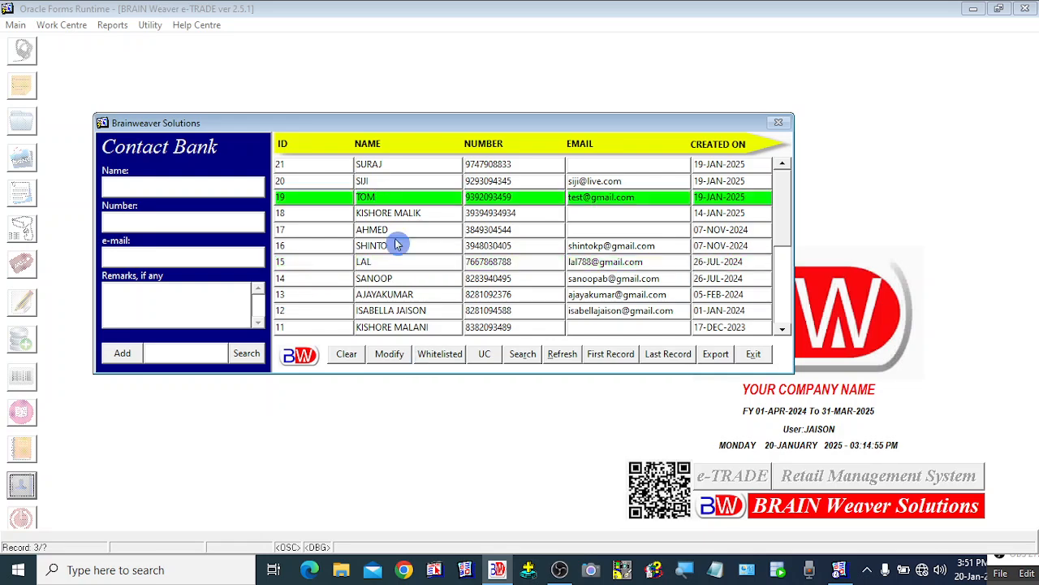
{"action": "left_click", "coordinate": [394, 231]}
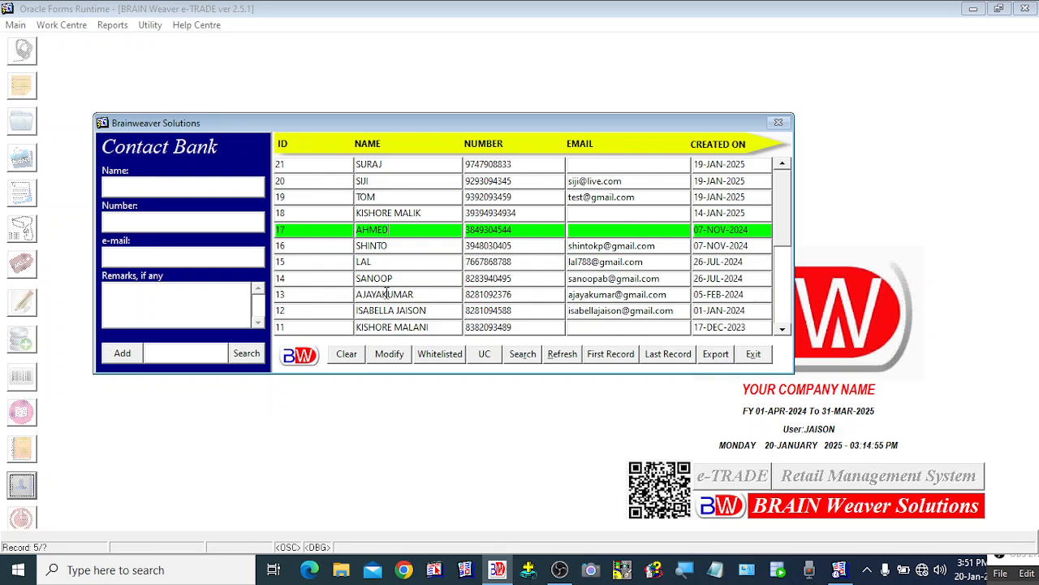
{"action": "left_click", "coordinate": [386, 294]}
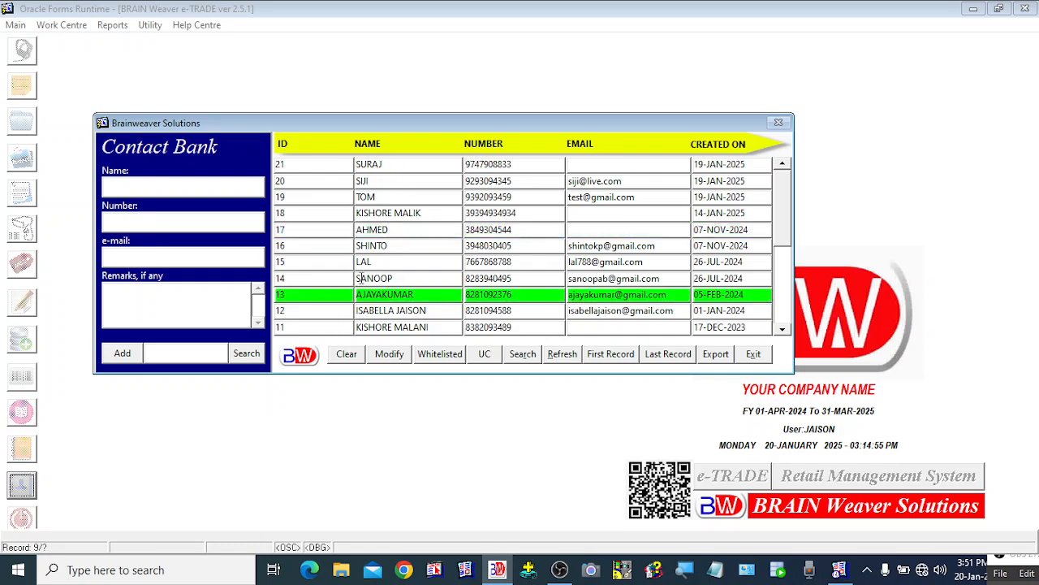
Add the remark "SENT DIGITAL COUPON WORTH RS:250/- ON 20-JAN-2025" to the first listed contact, save the modification and refresh the list
{"action": "left_click", "coordinate": [369, 165]}
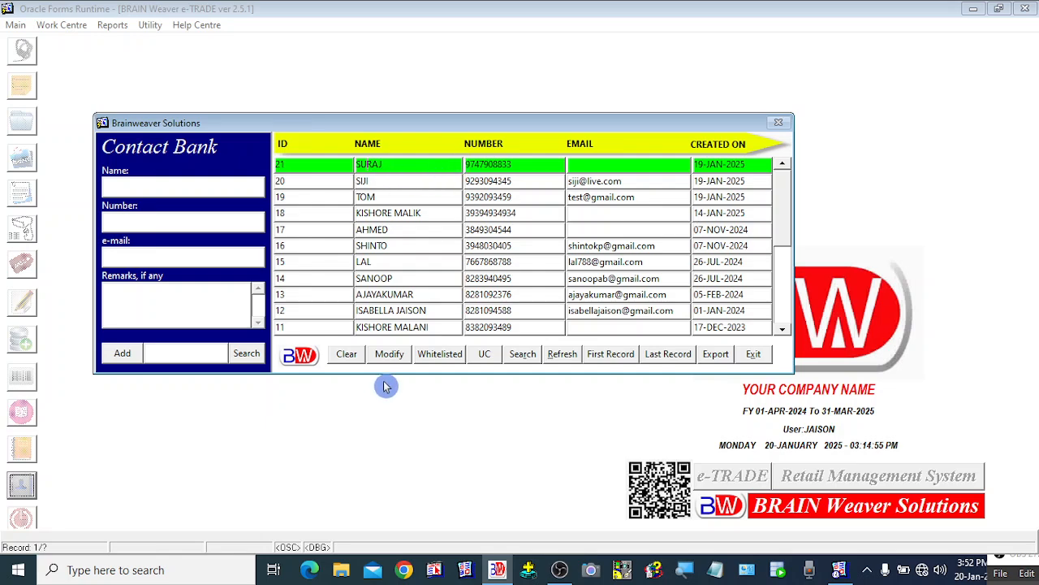
{"action": "left_click", "coordinate": [393, 355]}
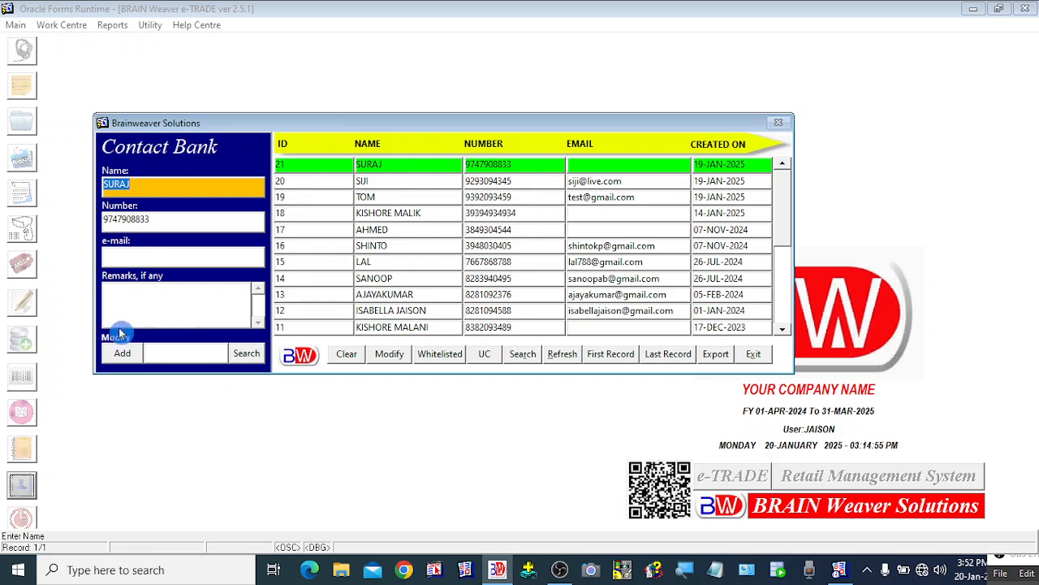
{"action": "left_click", "coordinate": [137, 309]}
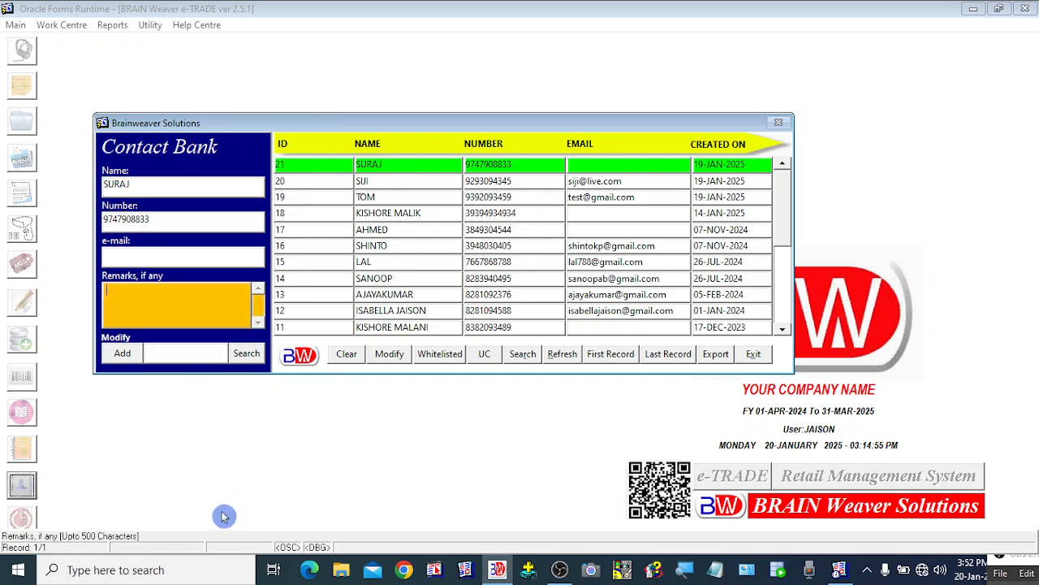
{"action": "type", "text": "SENT"}
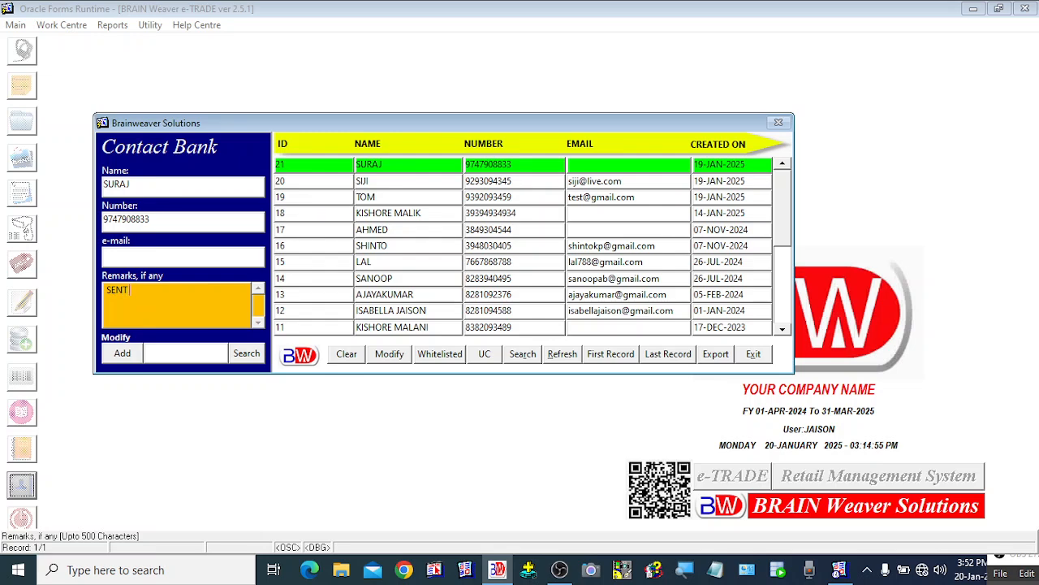
{"action": "type", "text": " DIGITAL COUPON WORTH"}
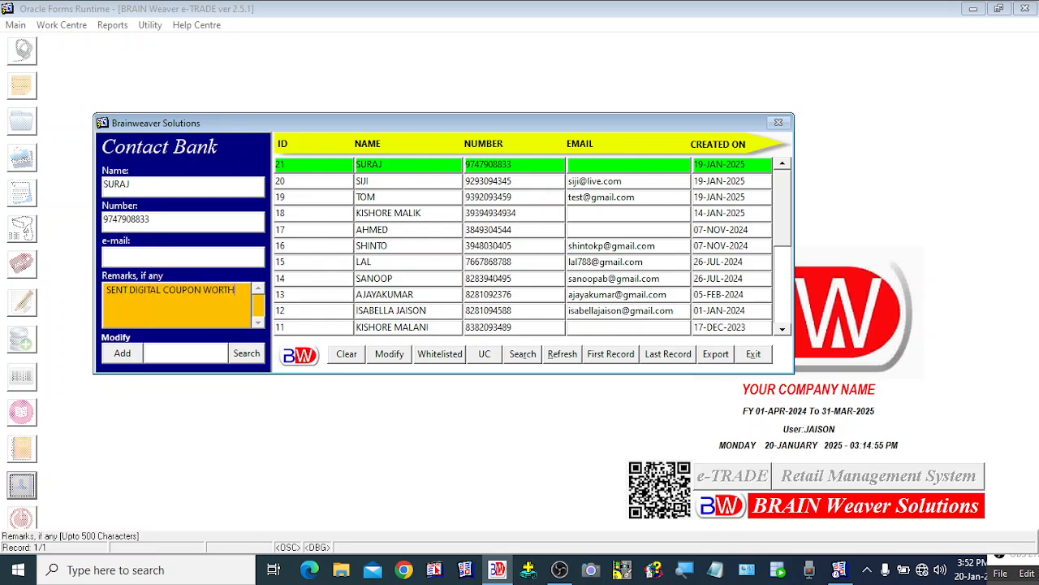
{"action": "type", "text": " RS:250/- ON 20-JAN-2025"}
{"action": "left_click", "coordinate": [121, 360]}
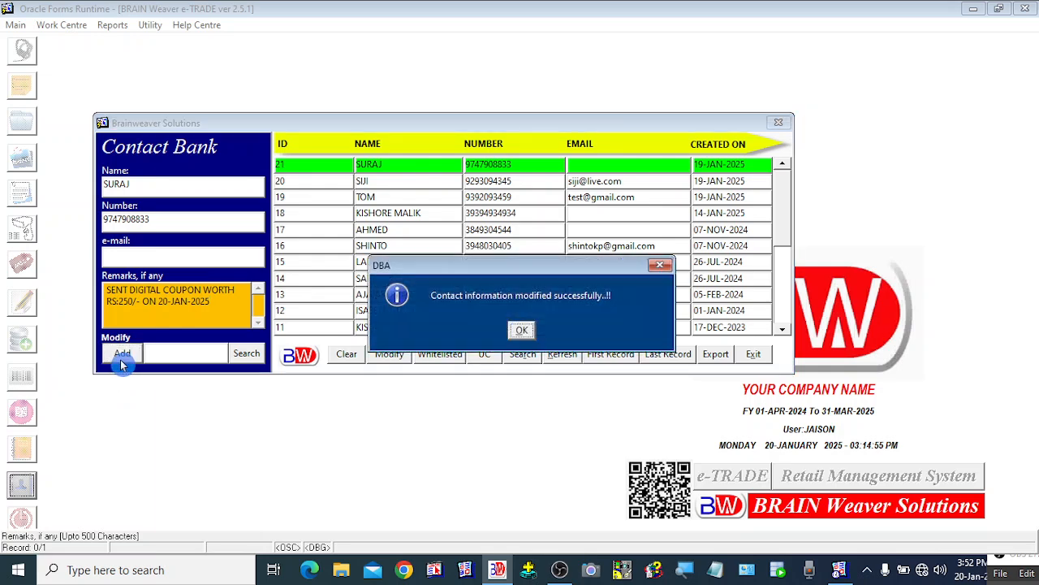
{"action": "left_click", "coordinate": [521, 332]}
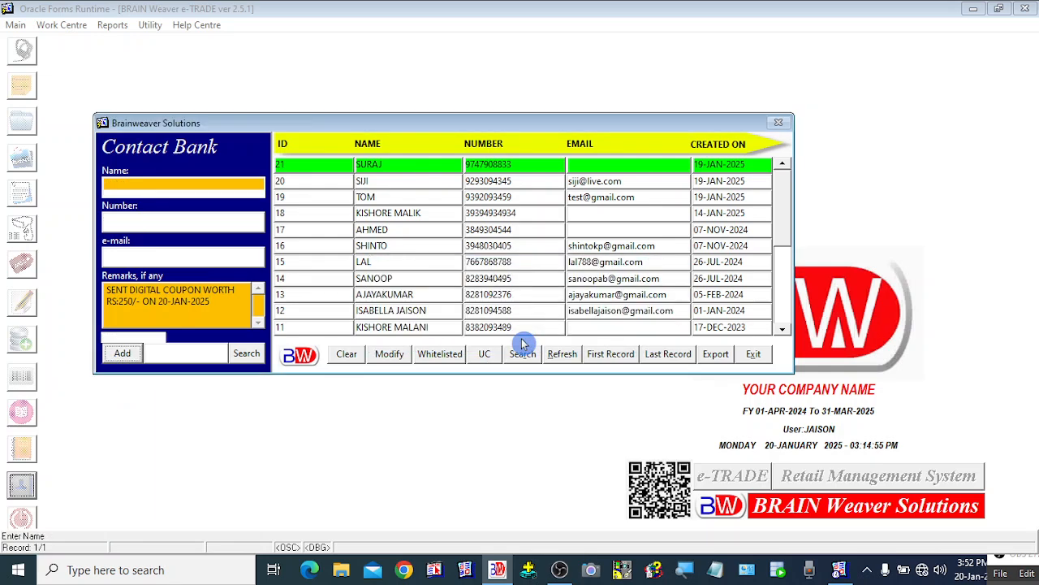
{"action": "left_click", "coordinate": [560, 355]}
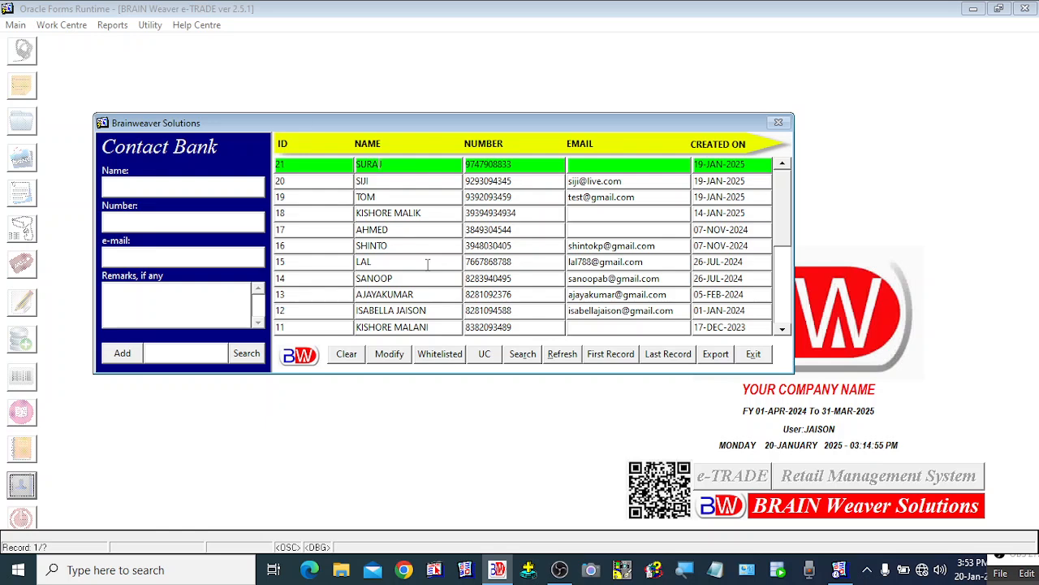
Step down and back up through the first four contacts in the refreshed list to examine their records
{"action": "key", "text": "Down"}
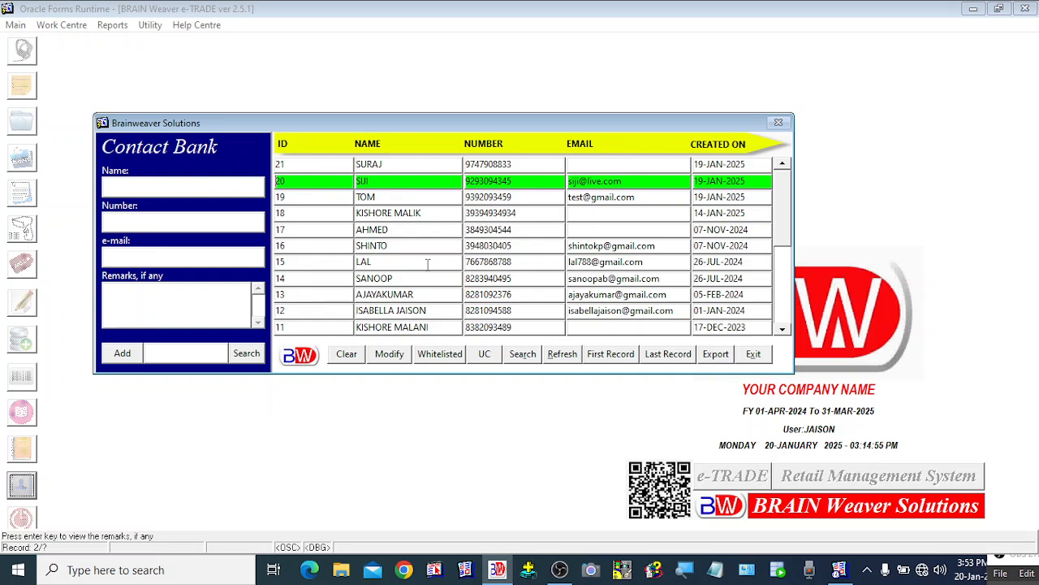
{"action": "key", "text": "Down"}
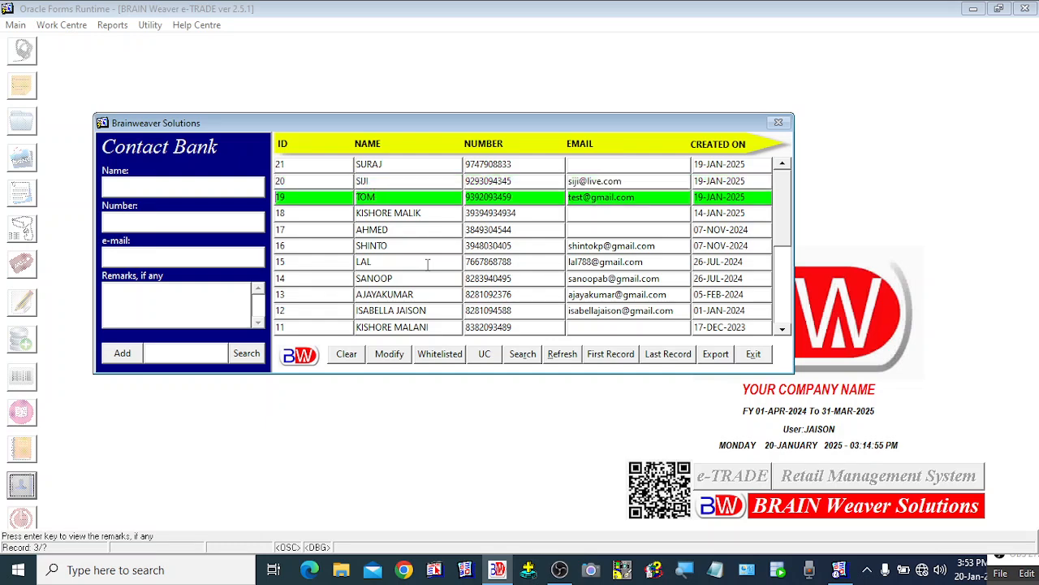
{"action": "key", "text": "Down"}
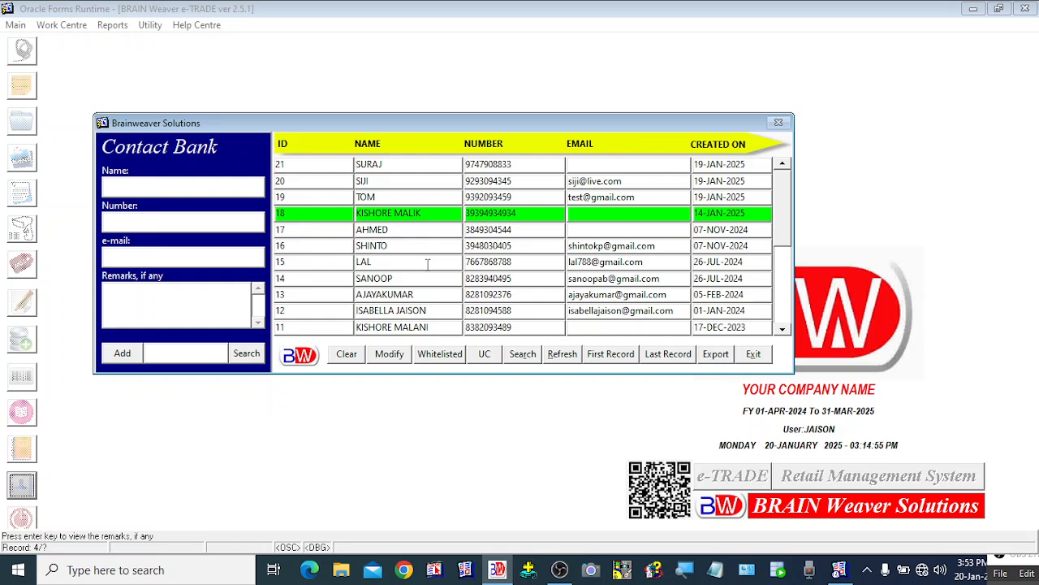
{"action": "key", "text": "Up"}
{"action": "key", "text": "Up"}
{"action": "key", "text": "Up"}
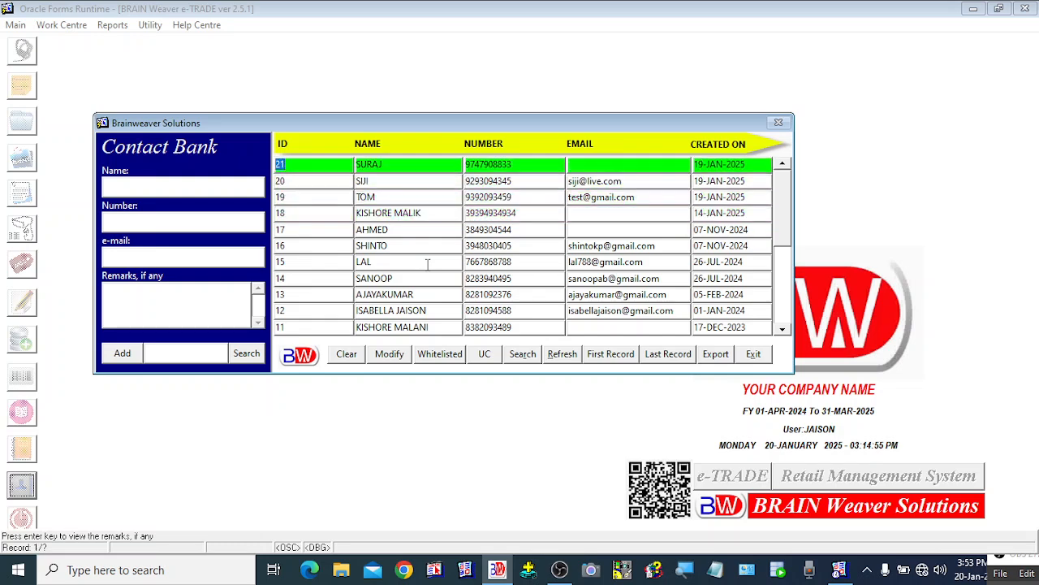
{"action": "key", "text": "Down"}
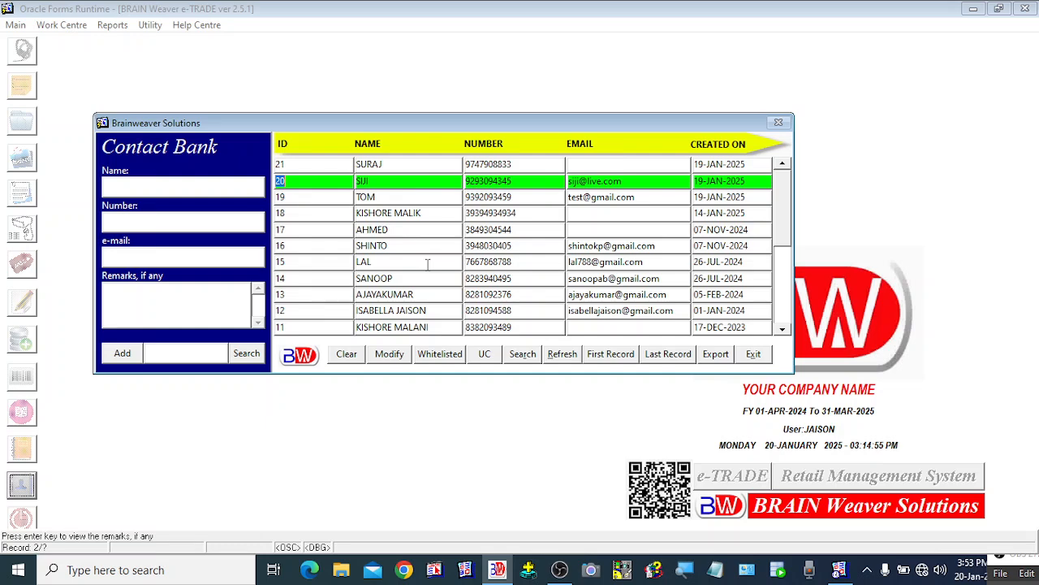
Load the first listed contact for modification and review its saved coupon remark
{"action": "left_click", "coordinate": [396, 167]}
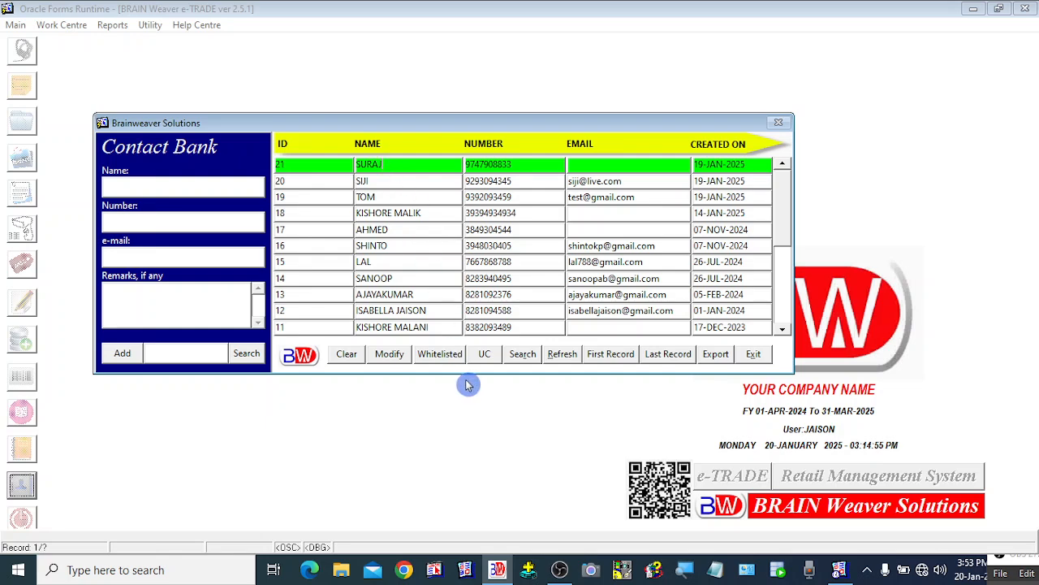
{"action": "left_click", "coordinate": [397, 359]}
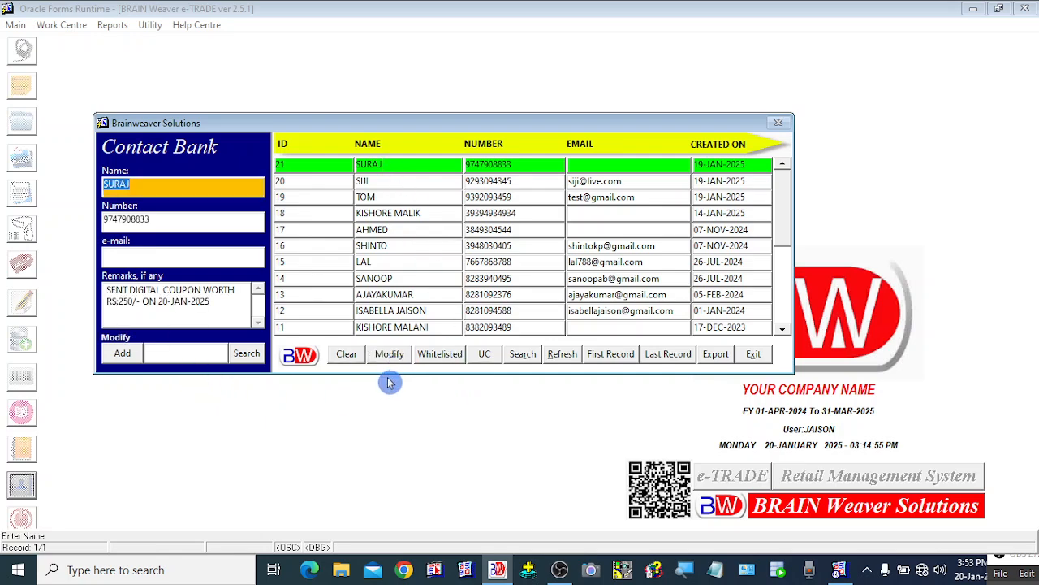
{"action": "left_click", "coordinate": [223, 302]}
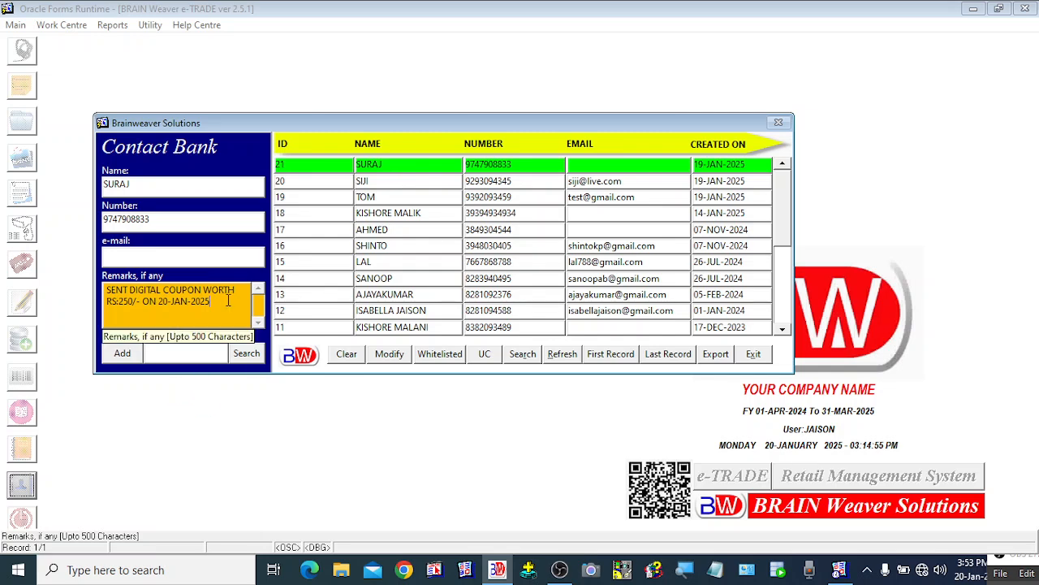
{"action": "left_click_drag", "start_coordinate": [214, 301], "coordinate": [105, 290]}
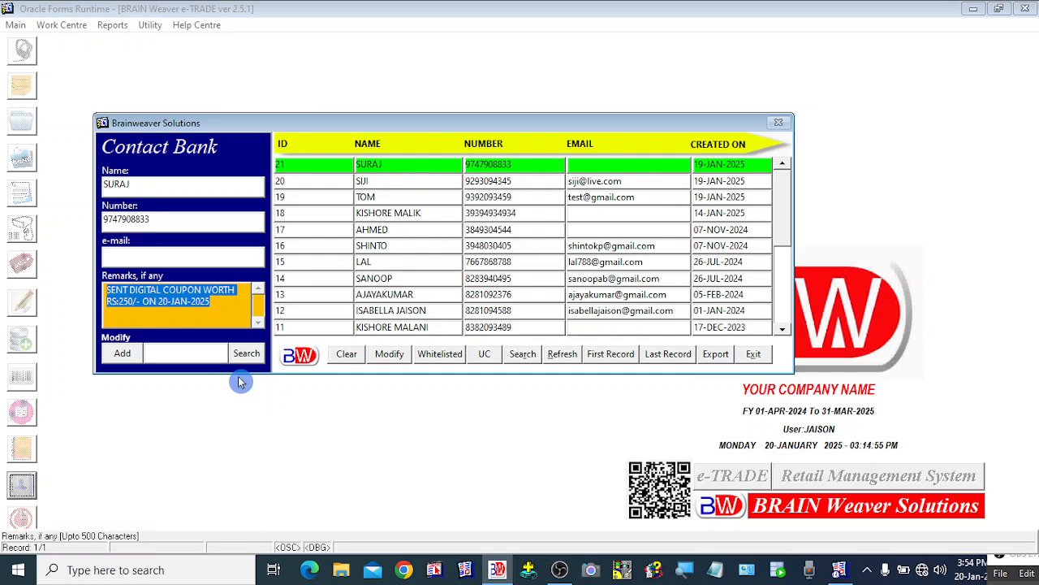
Look through the first three listed contacts, then clear the loaded details from the entry form
{"action": "left_click", "coordinate": [383, 181]}
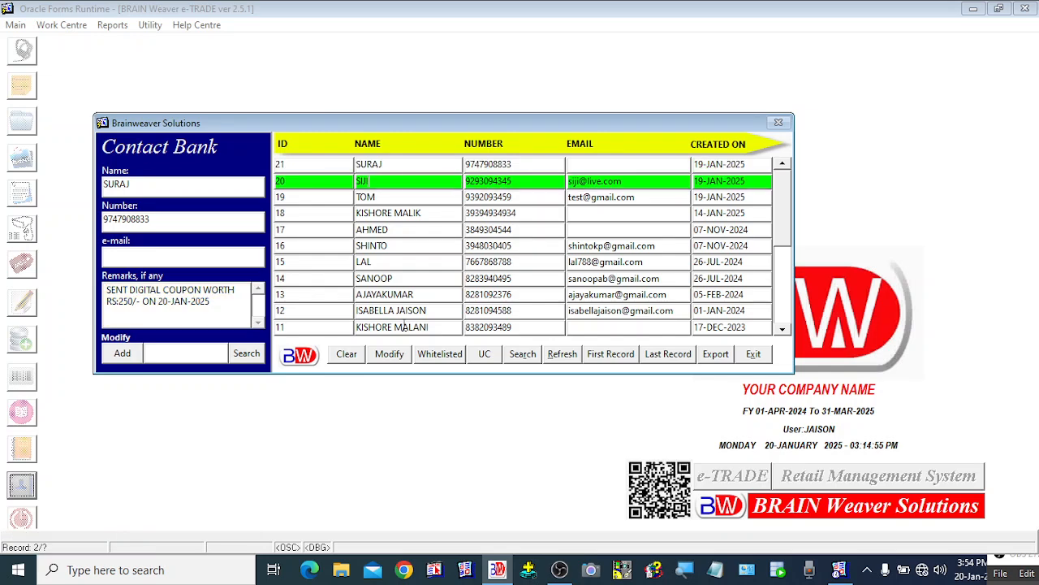
{"action": "left_click", "coordinate": [393, 199]}
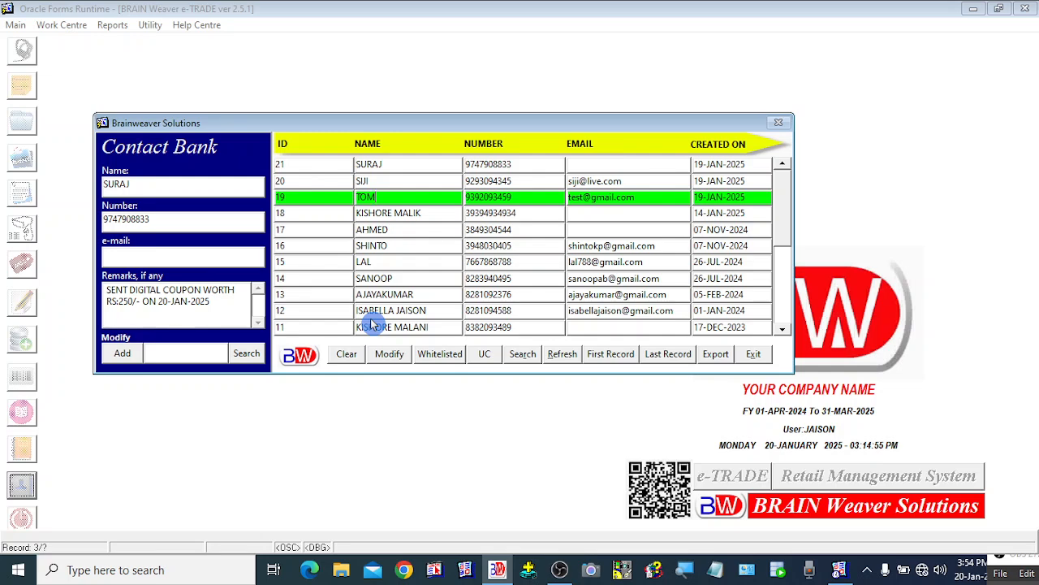
{"action": "left_click", "coordinate": [390, 182]}
{"action": "left_click", "coordinate": [384, 164]}
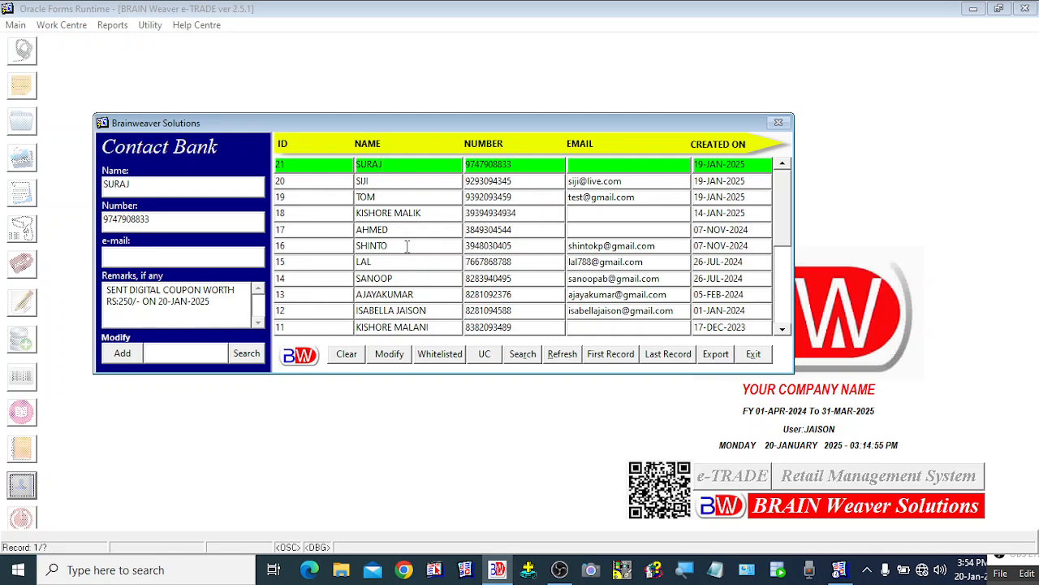
{"action": "left_click", "coordinate": [383, 184]}
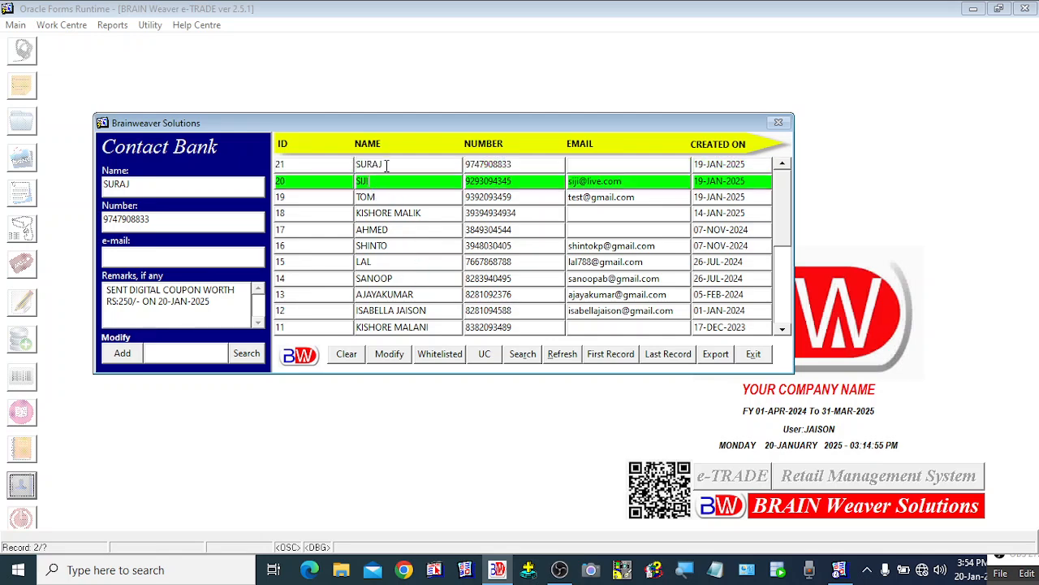
{"action": "left_click", "coordinate": [386, 164]}
{"action": "left_click", "coordinate": [370, 182]}
{"action": "left_click", "coordinate": [347, 355]}
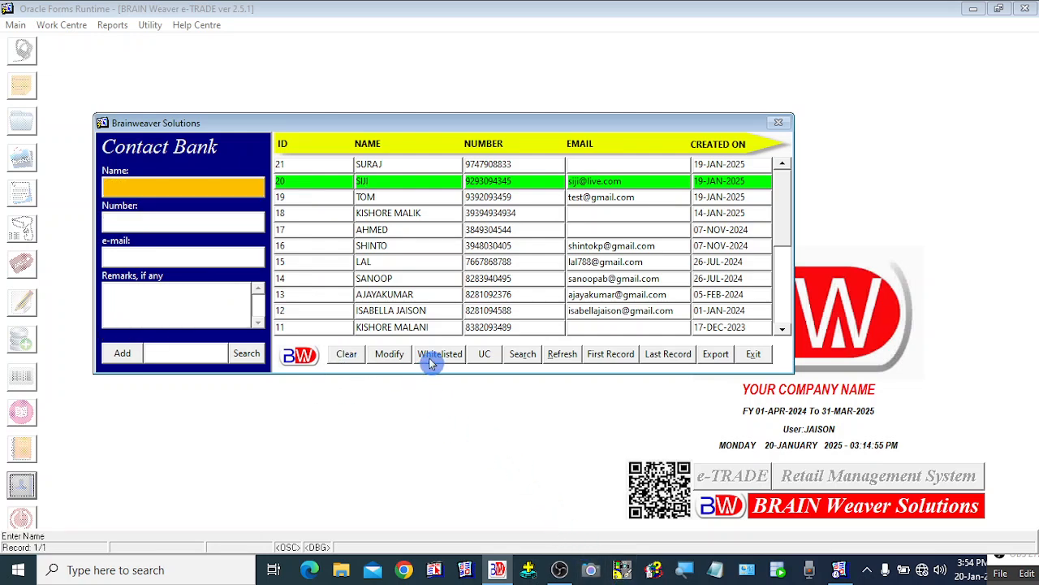
View the whitelisted contacts already in the walk-in customer list beside the Contact Bank records, and close the list without choosing one
{"action": "left_click", "coordinate": [431, 359]}
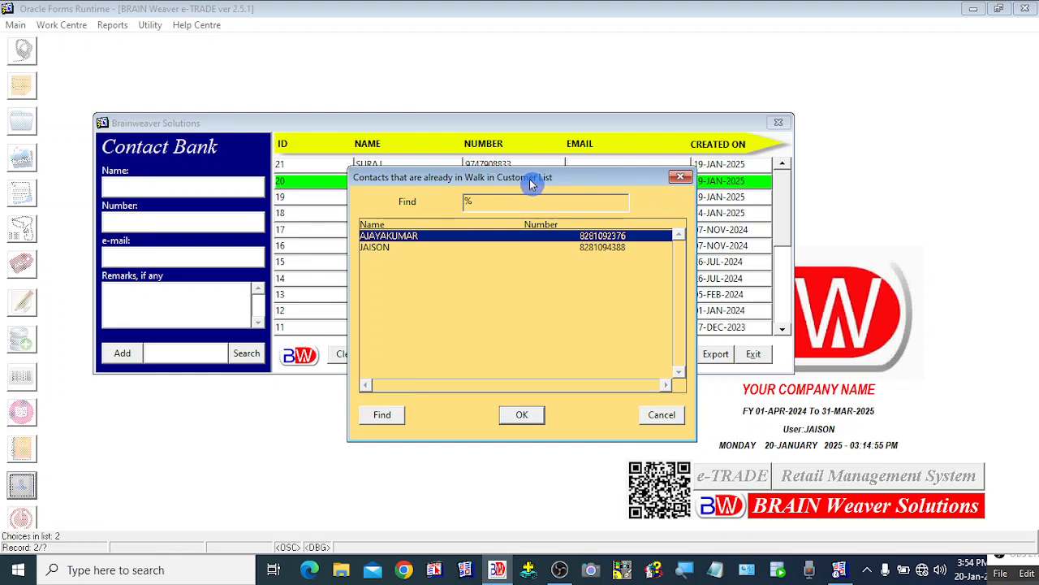
{"action": "left_click_drag", "start_coordinate": [530, 179], "coordinate": [718, 112]}
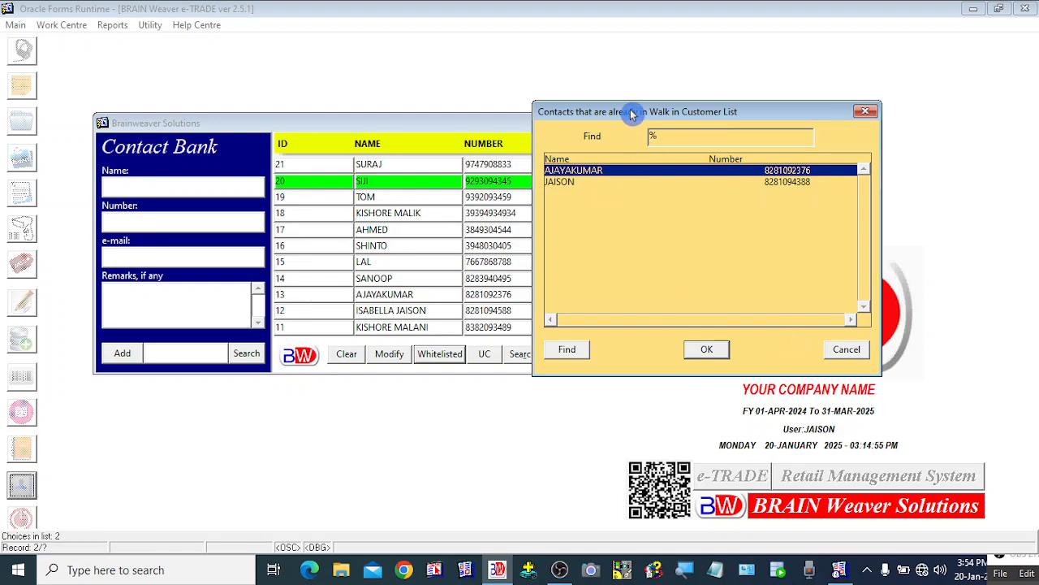
{"action": "left_click_drag", "start_coordinate": [629, 113], "coordinate": [545, 108]}
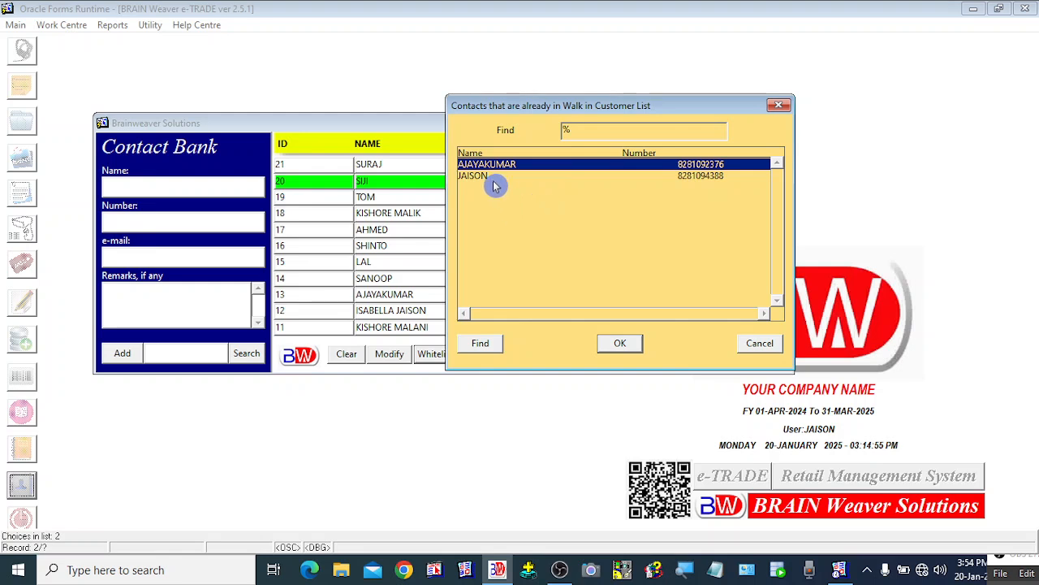
{"action": "left_click", "coordinate": [487, 176]}
{"action": "left_click", "coordinate": [485, 166]}
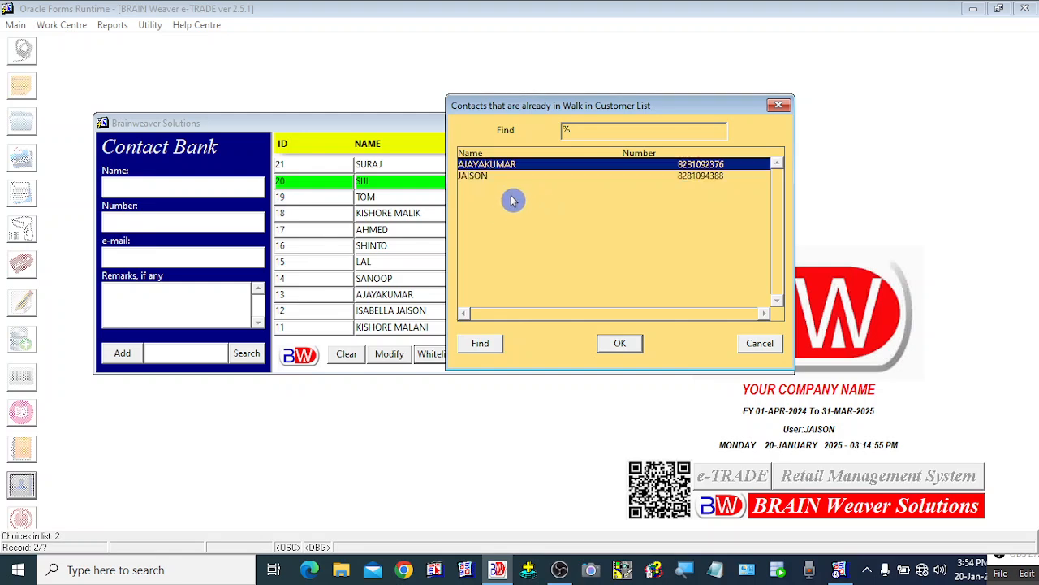
{"action": "left_click_drag", "start_coordinate": [536, 109], "coordinate": [619, 130]}
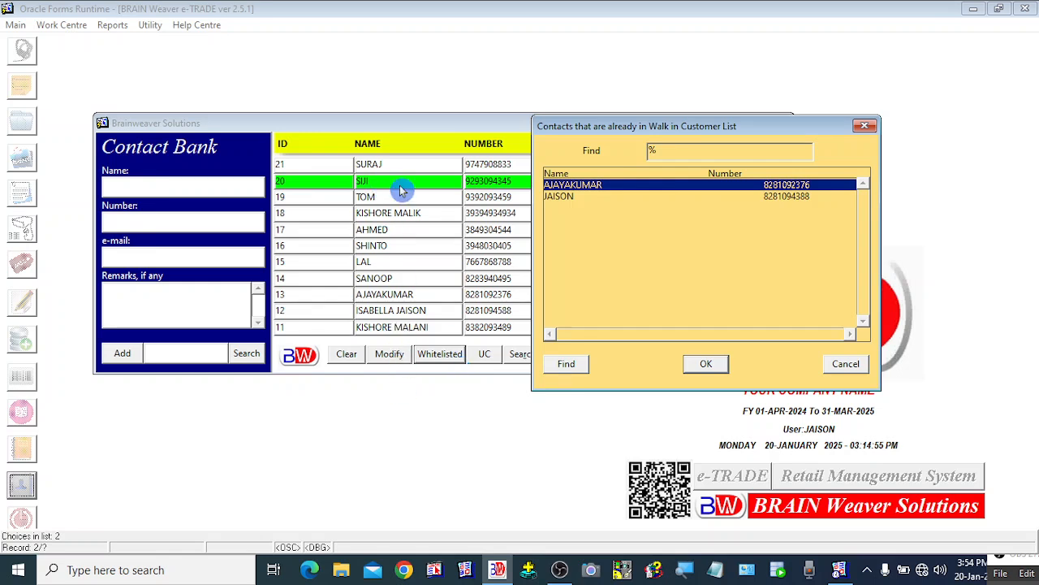
{"action": "left_click", "coordinate": [565, 200]}
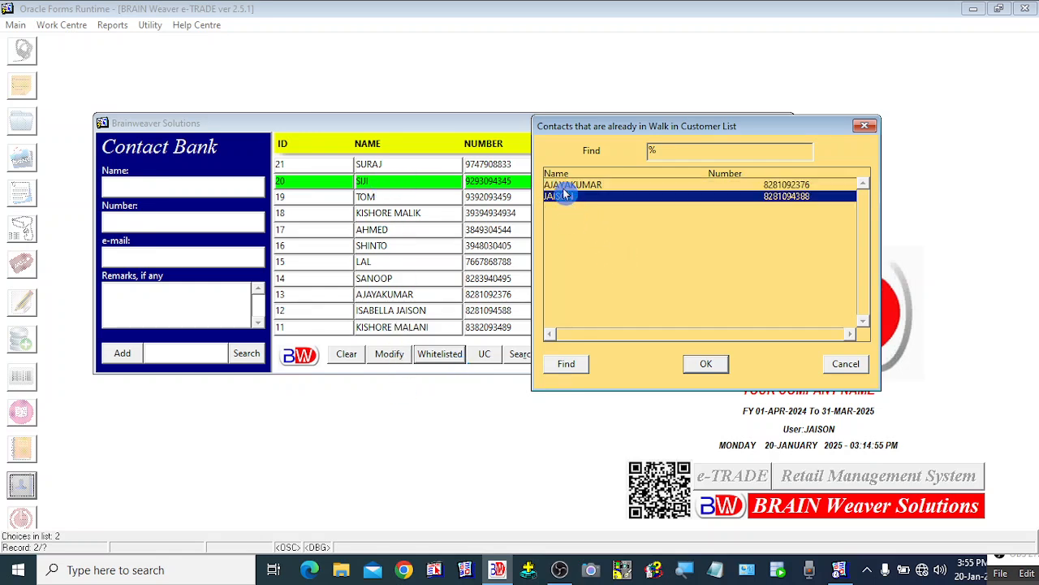
{"action": "left_click", "coordinate": [559, 188]}
{"action": "left_click", "coordinate": [562, 199]}
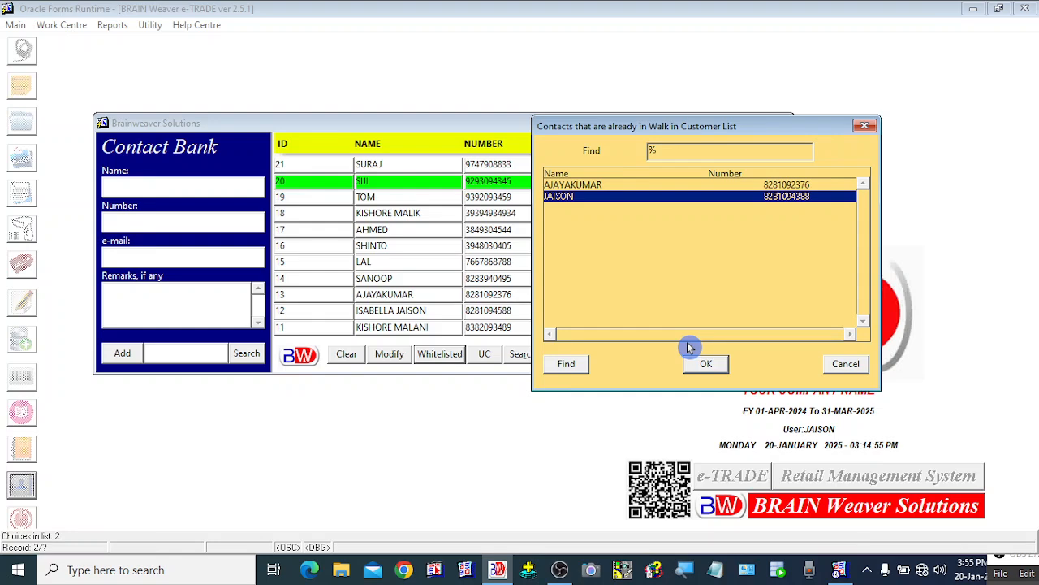
{"action": "left_click", "coordinate": [862, 366]}
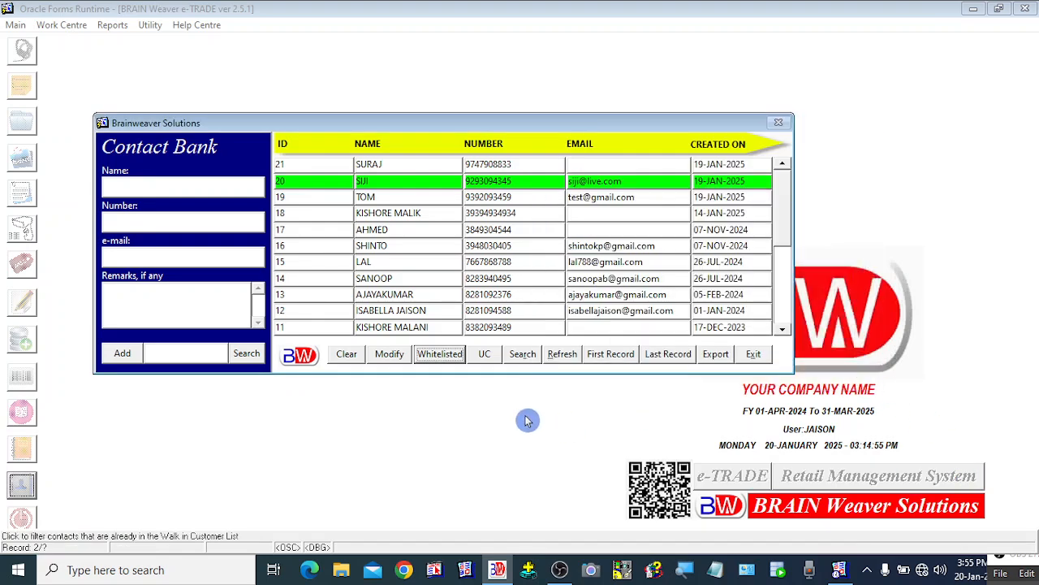
Browse the under-conversion contacts missing from the walk-in customer list, close that list and exit the Contact Bank
{"action": "left_click", "coordinate": [484, 357]}
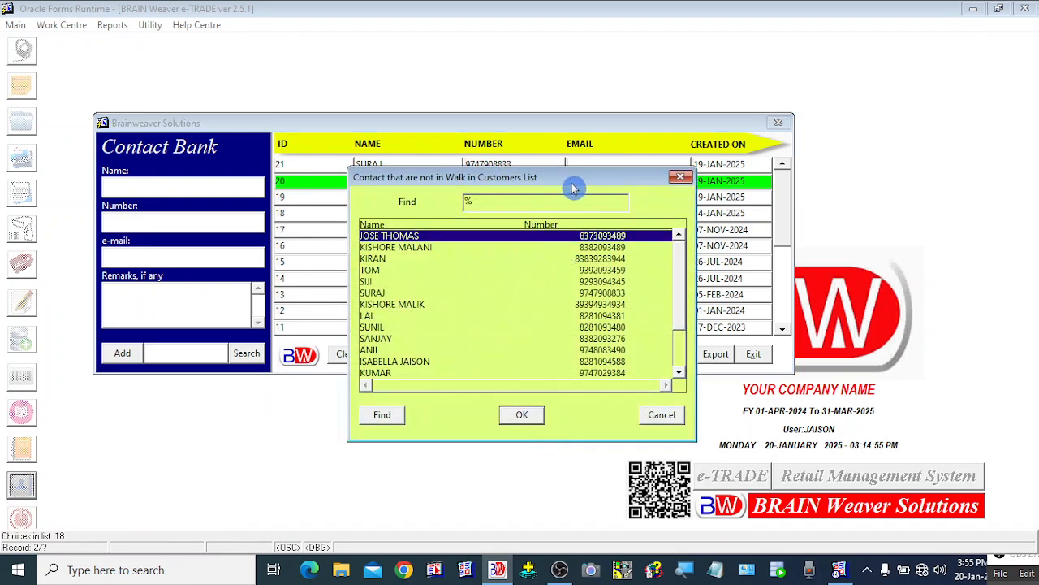
{"action": "left_click_drag", "start_coordinate": [572, 189], "coordinate": [428, 146]}
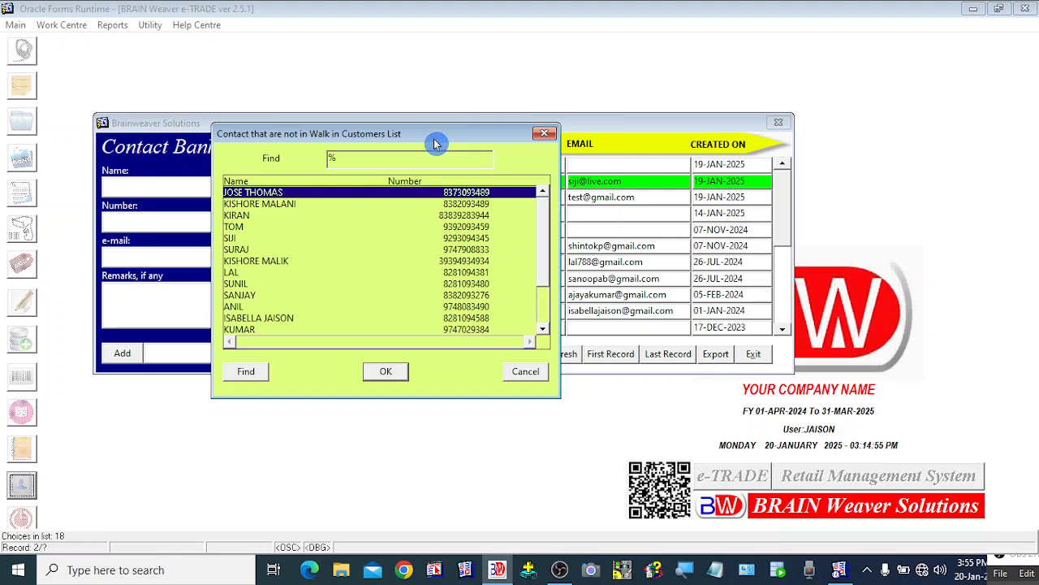
{"action": "left_click_drag", "start_coordinate": [544, 253], "coordinate": [540, 295]}
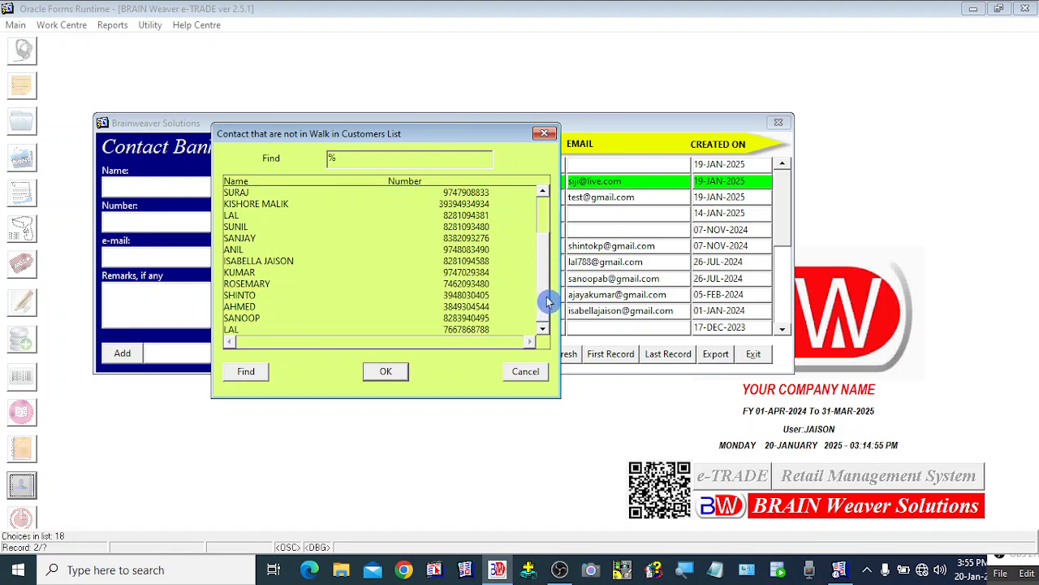
{"action": "left_click_drag", "start_coordinate": [547, 302], "coordinate": [551, 250]}
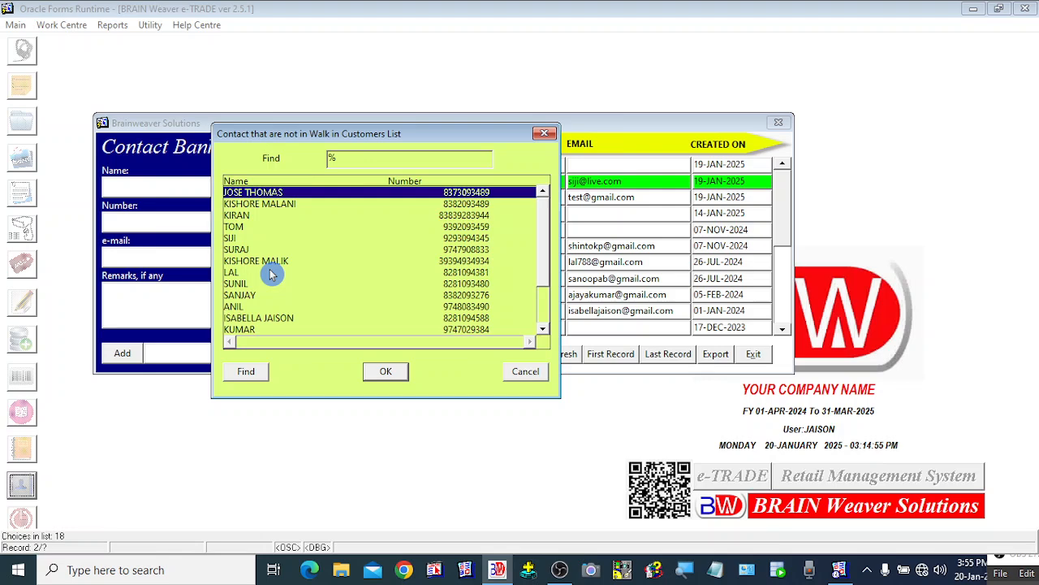
{"action": "left_click", "coordinate": [526, 372]}
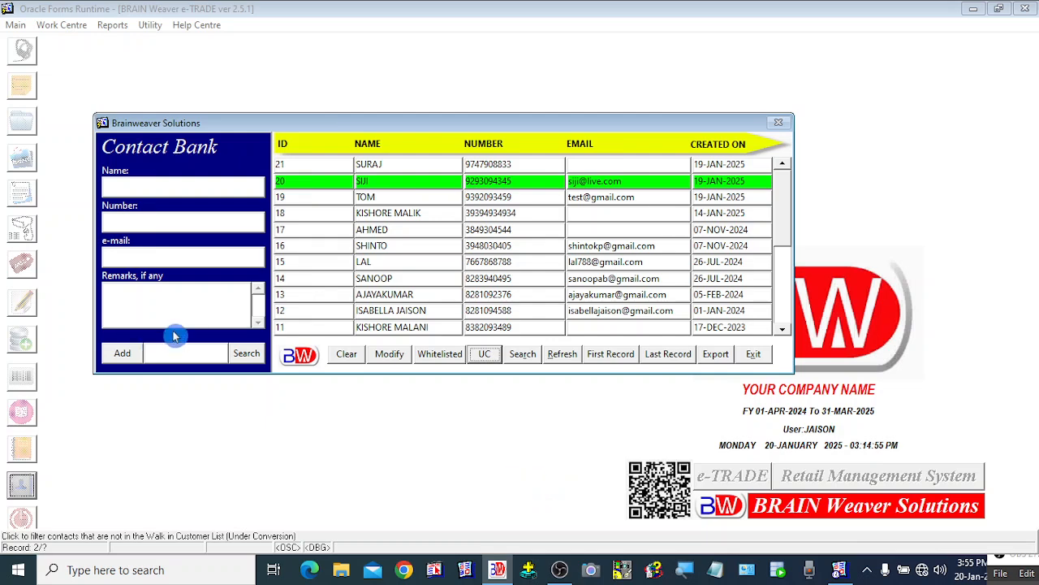
{"action": "left_click", "coordinate": [753, 354]}
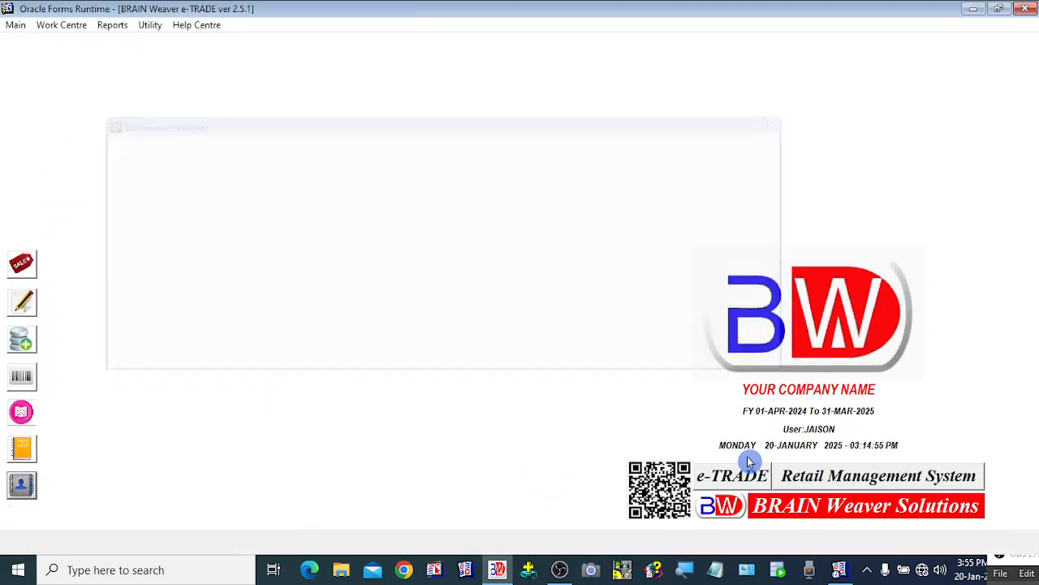
{"action": "left_click", "coordinate": [149, 25]}
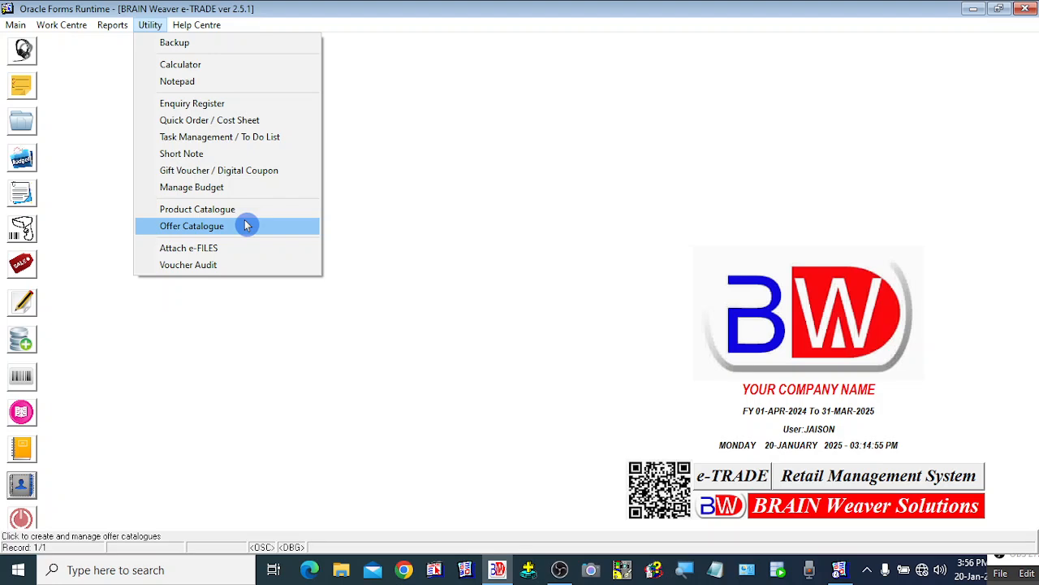
{"action": "left_click", "coordinate": [560, 570]}
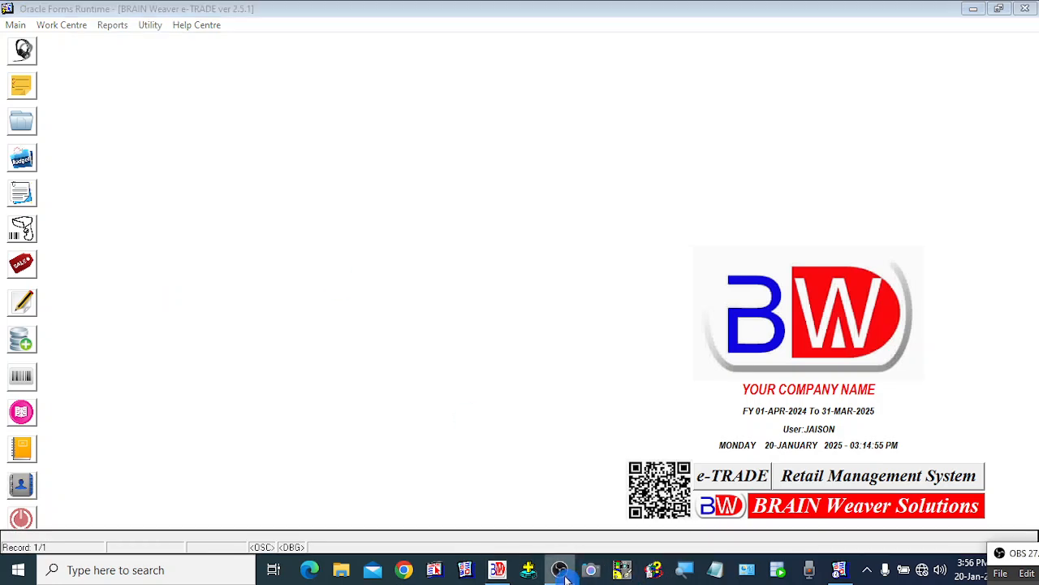